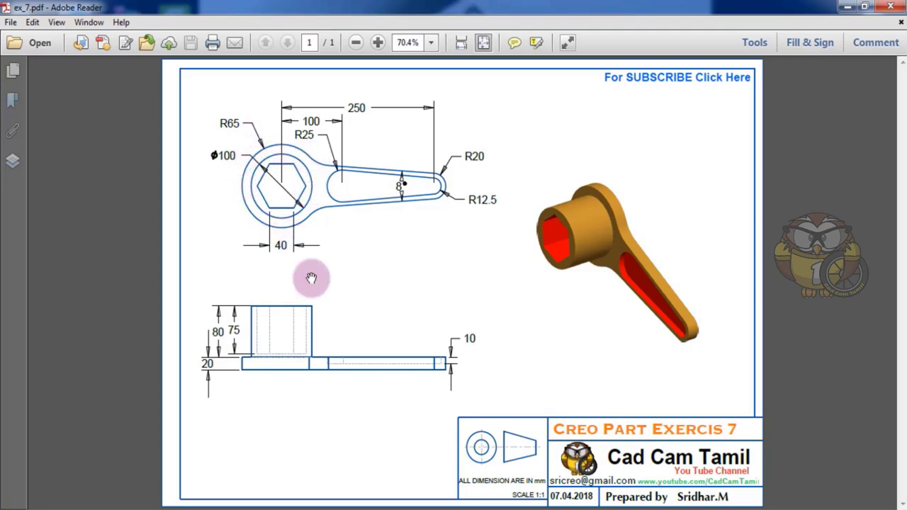
- Switch from the reviewed ex_7.pdf drawing to the empty NX 11 part
key("alt+Tab")
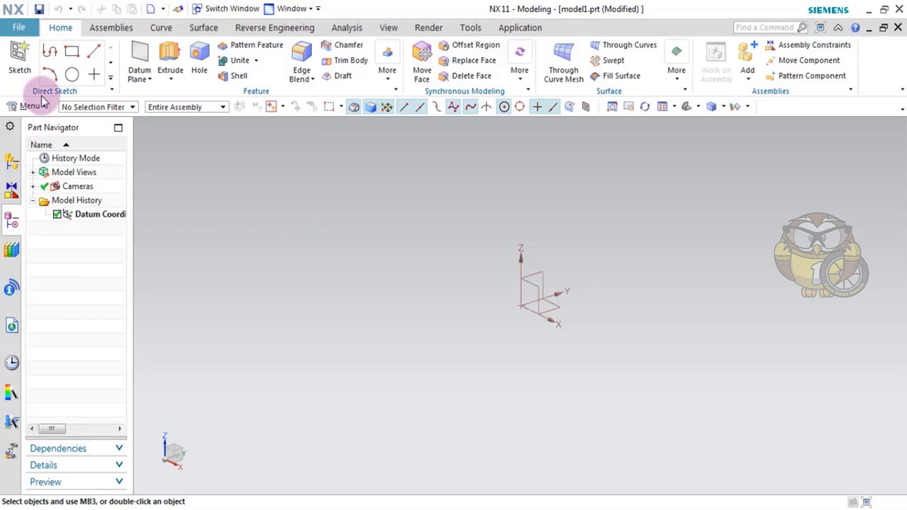
- Start a sketch on the XY plane and draw a circle centred at the origin
left_click(29, 64)
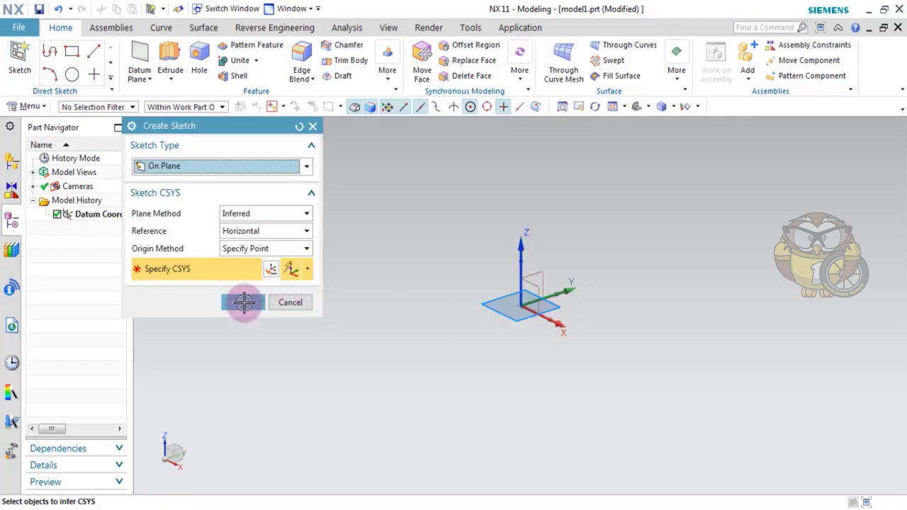
left_click(243, 302)
left_click(166, 53)
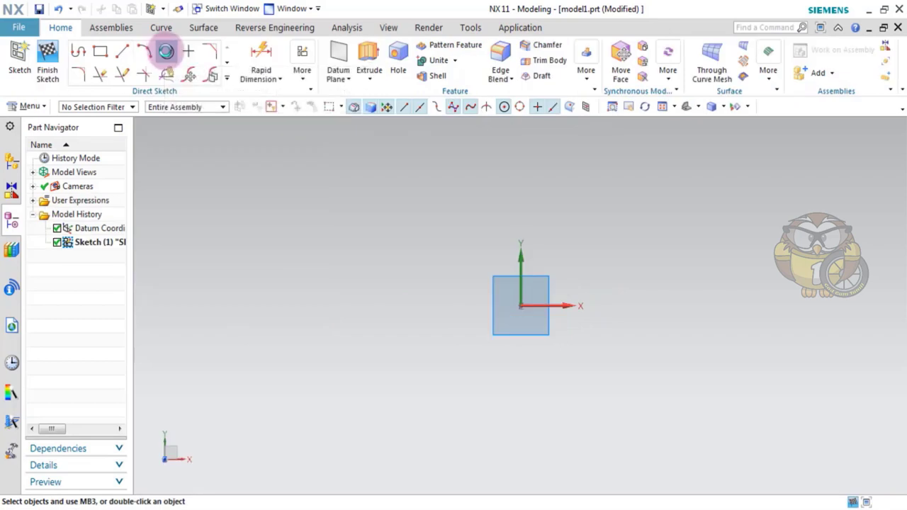
left_click(521, 306)
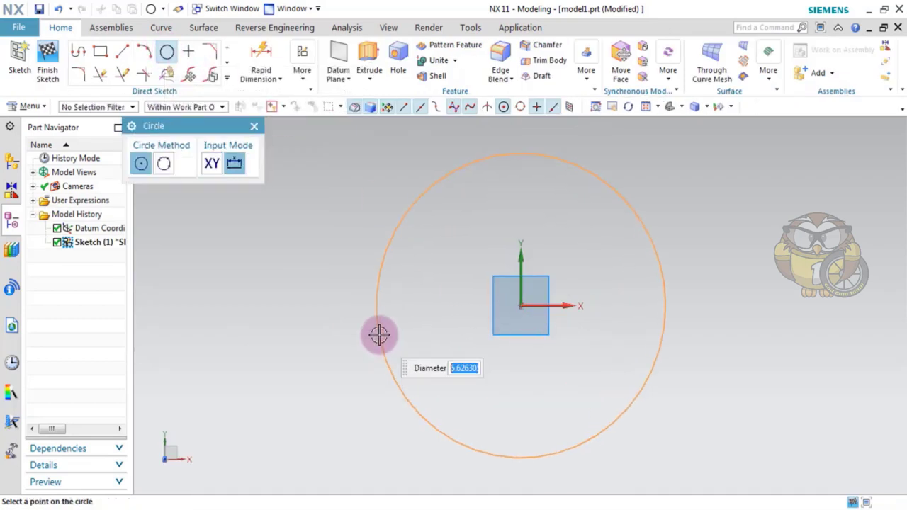
left_click(379, 334)
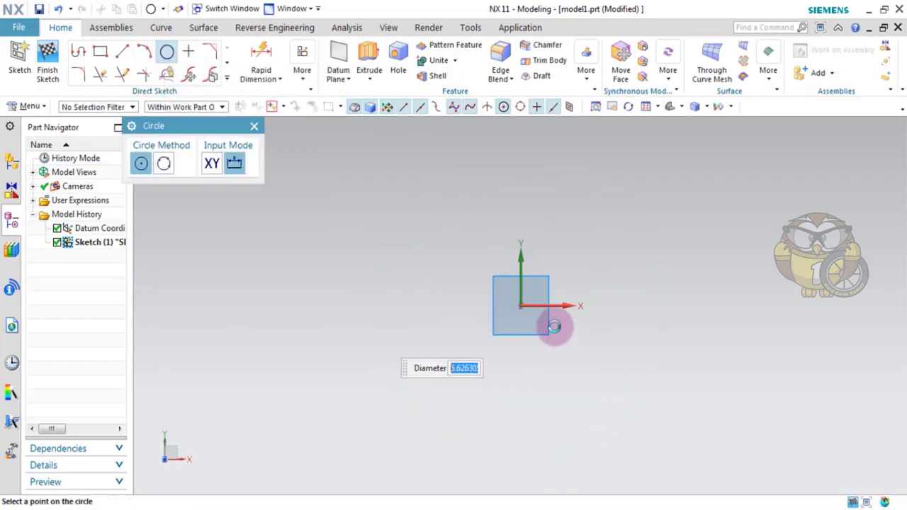
- Add a second concentric circle at the origin with diameter 100
left_click(506, 328)
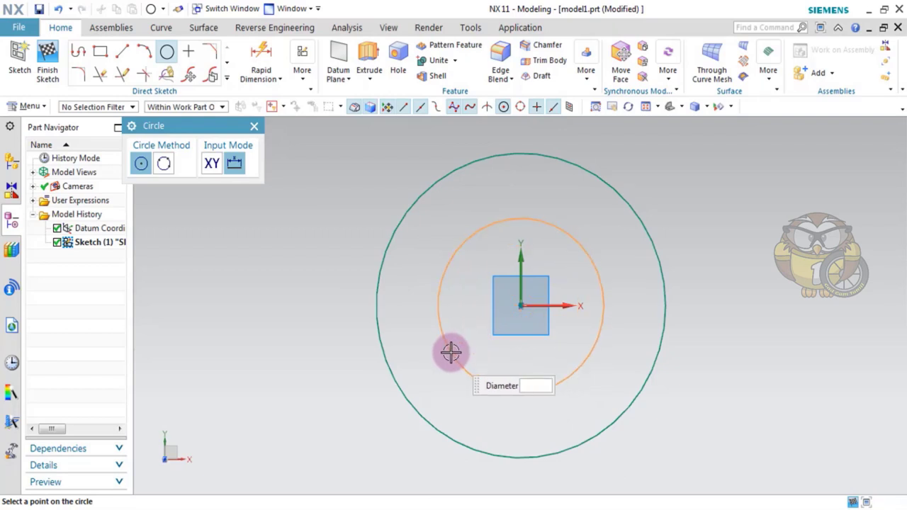
left_click(451, 352)
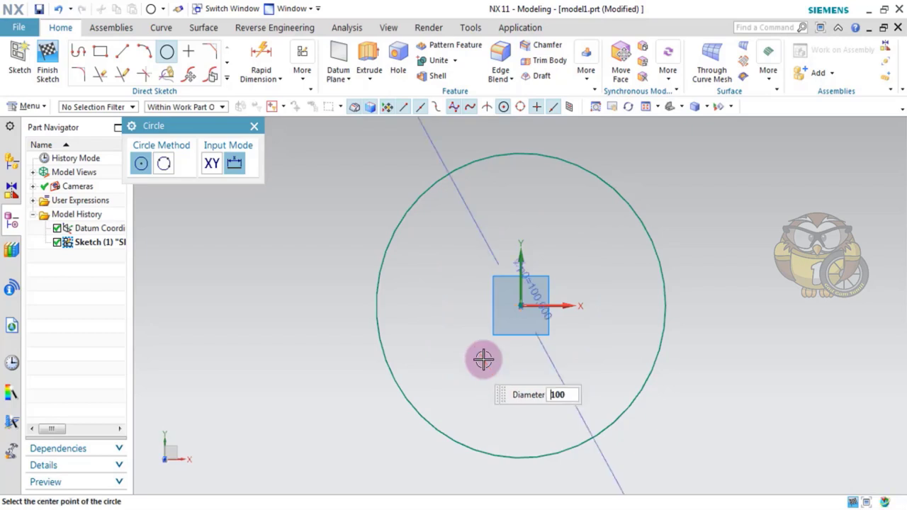
scroll(496, 348, "up", 2)
scroll(521, 341, "down", 5)
scroll(521, 344, "up", 2)
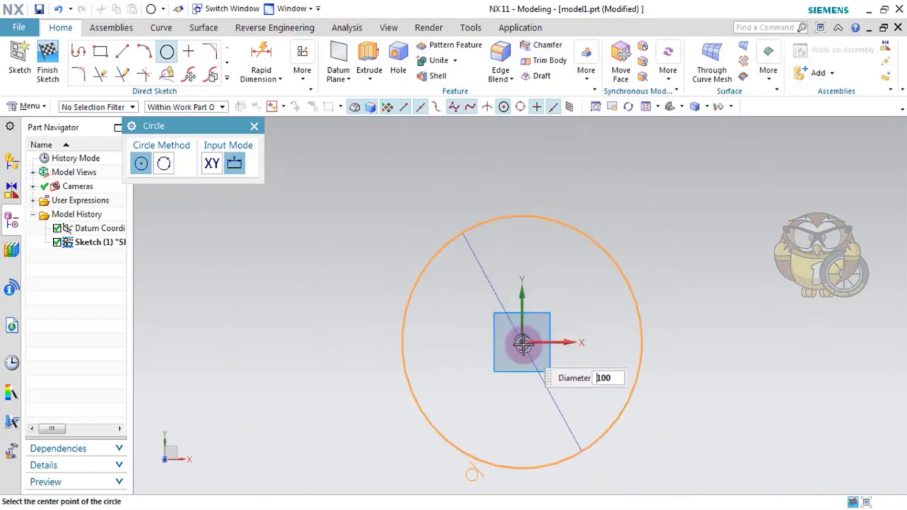
scroll(522, 345, "down", 2)
left_click(522, 348)
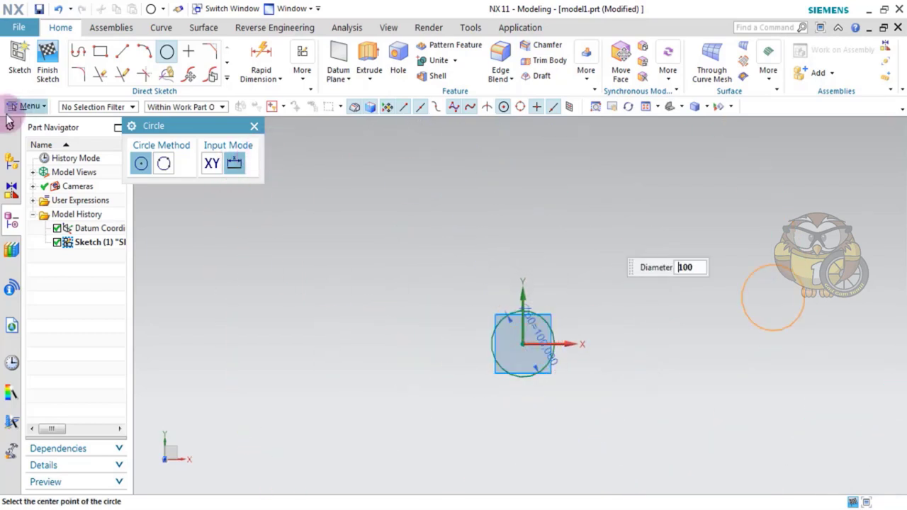
left_click(253, 127)
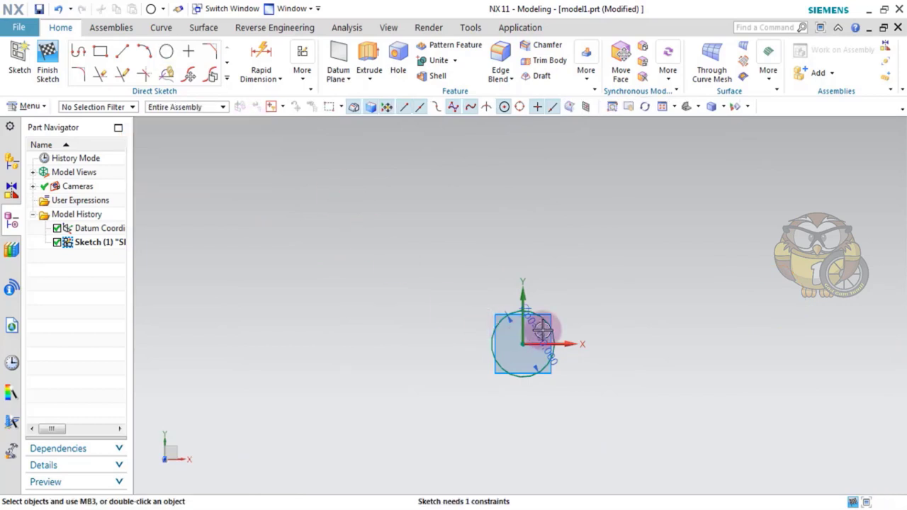
scroll(589, 348, "up", 2)
scroll(506, 344, "up", 5)
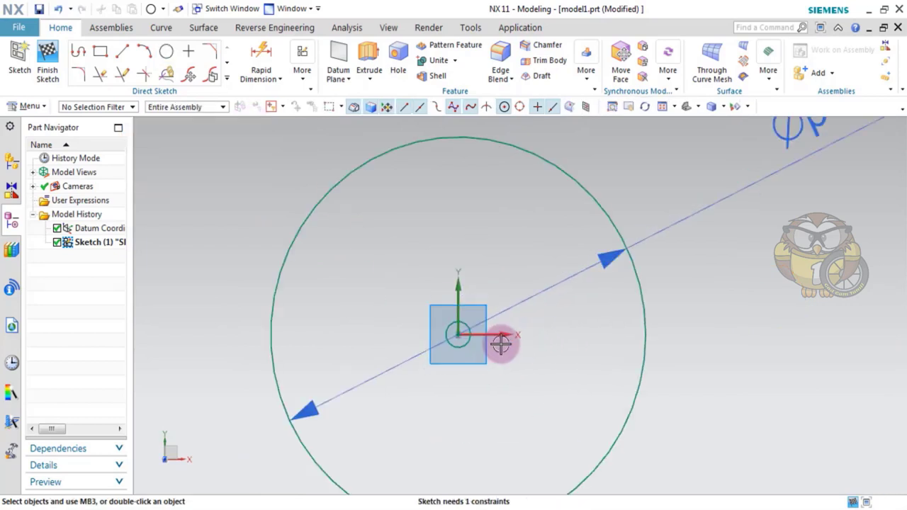
scroll(536, 269, "down", 6)
left_click(259, 55)
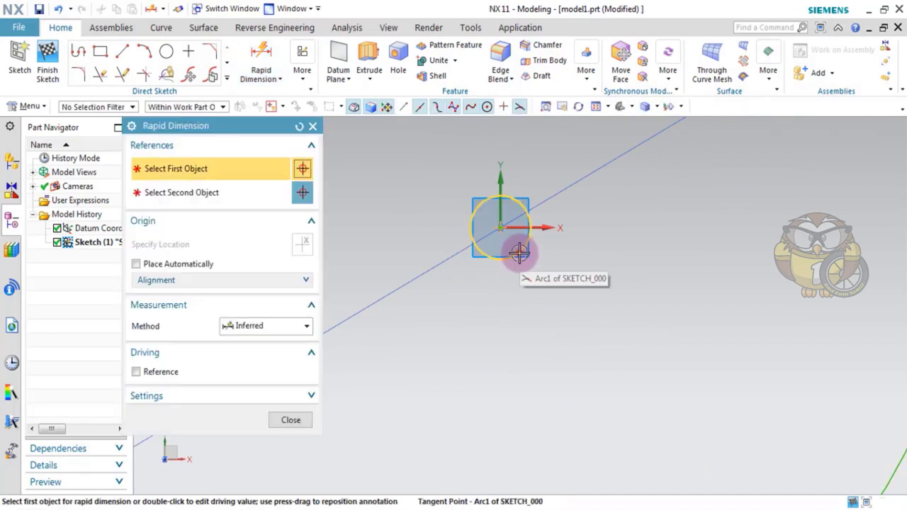
- Give the outer circle a radial dimension of 65, then return to the PDF drawing
left_click(267, 326)
left_click(259, 439)
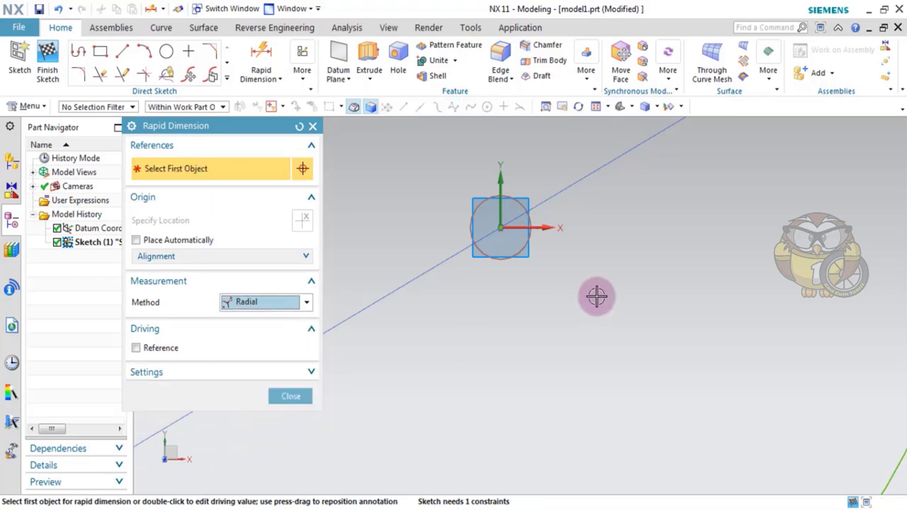
left_click(546, 274)
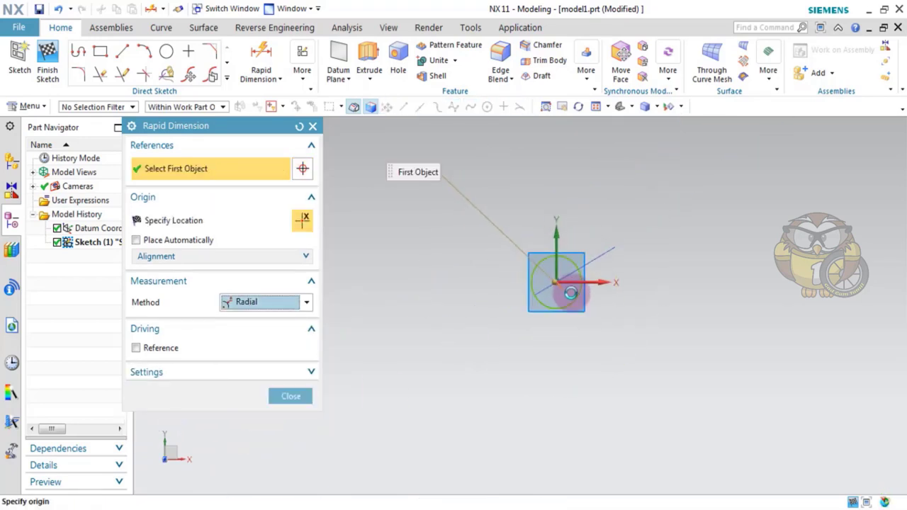
left_click(609, 305)
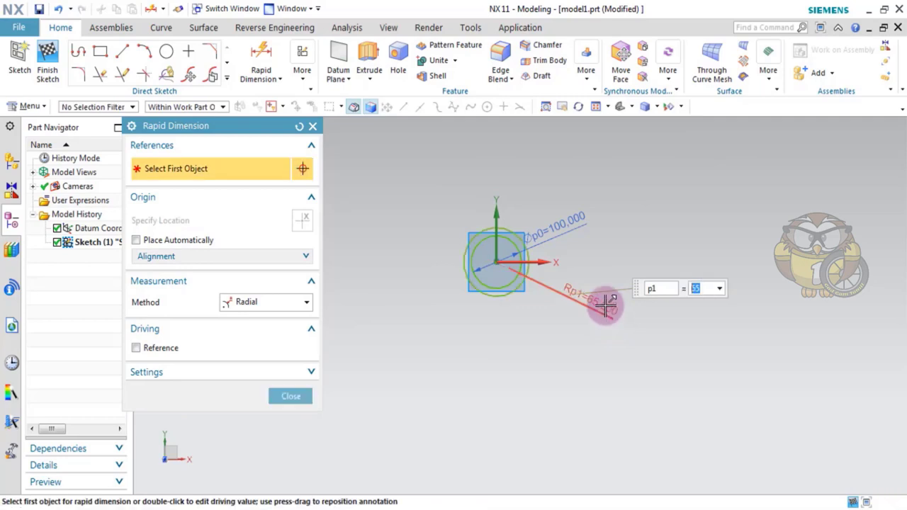
scroll(530, 226, "up", 3)
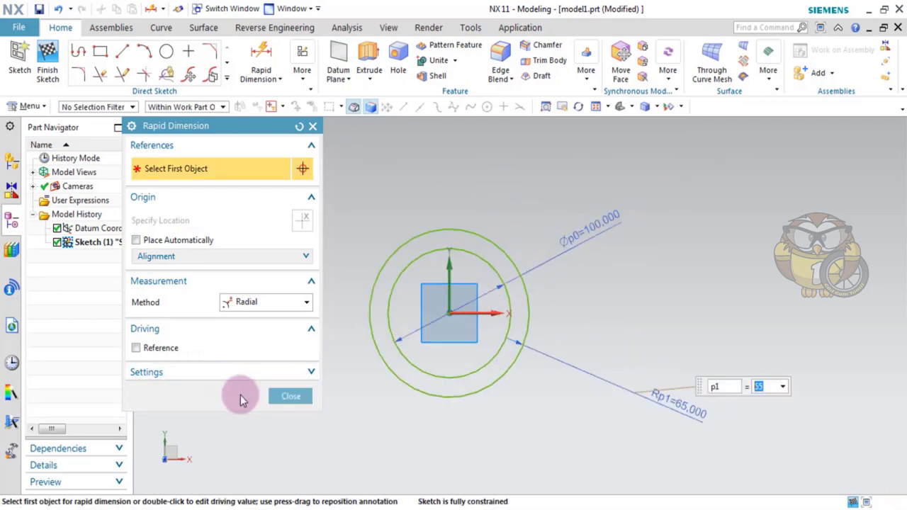
left_click(287, 396)
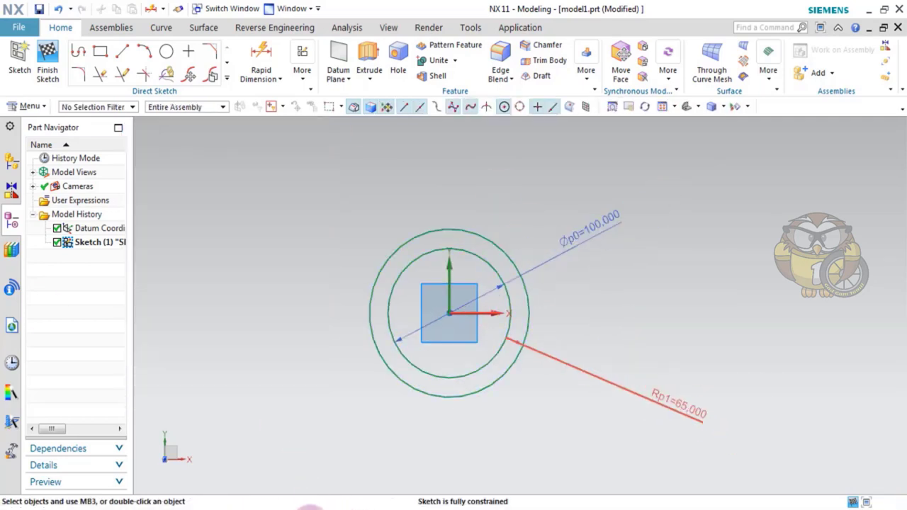
key("alt+Tab")
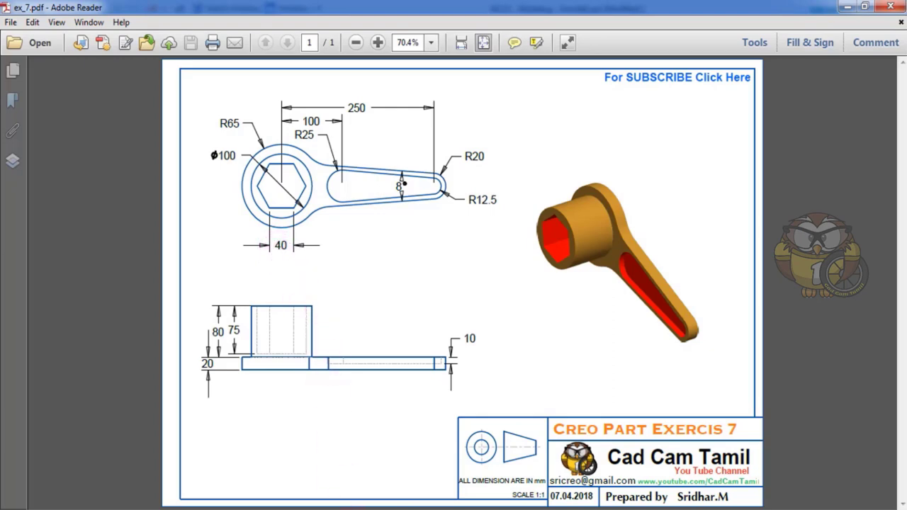
- Draw a six-sided polygon centred on the circles' centre with inscribed radius 19
key("alt+Tab")
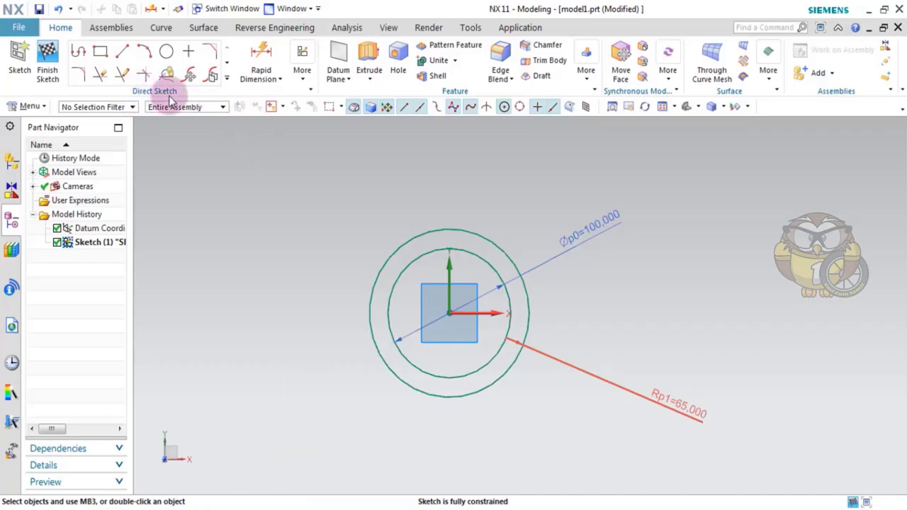
left_click(228, 78)
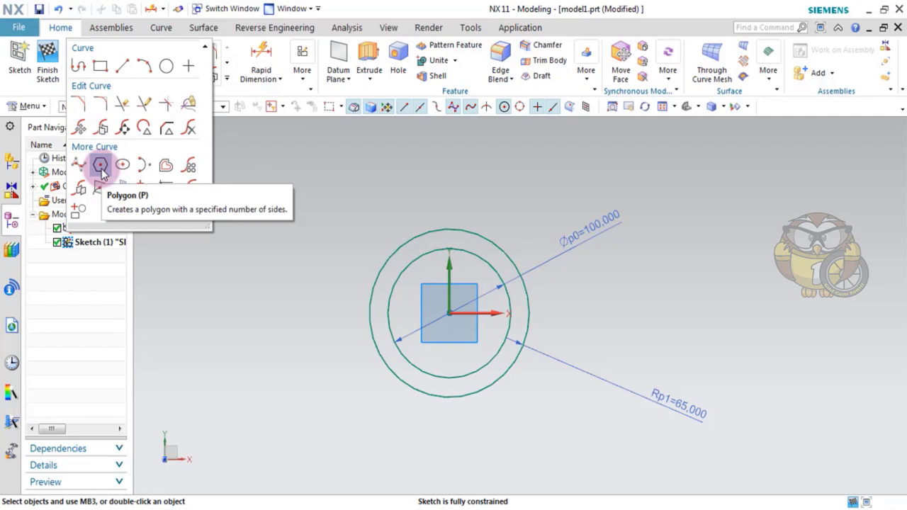
left_click(101, 169)
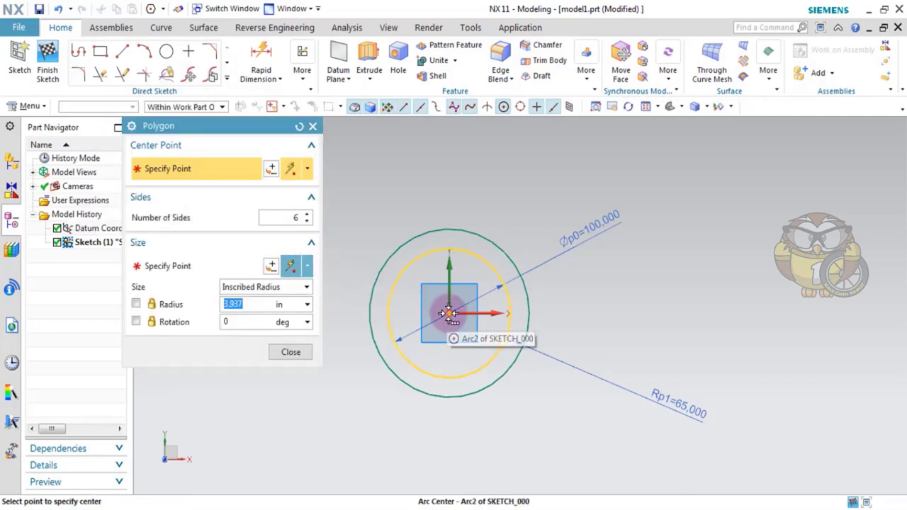
mouse_move(448, 314)
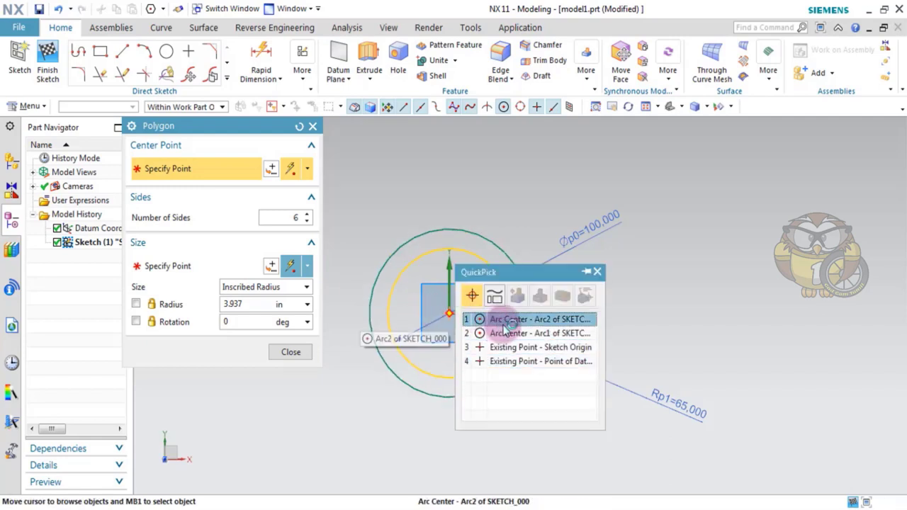
scroll(441, 322, "up", 2)
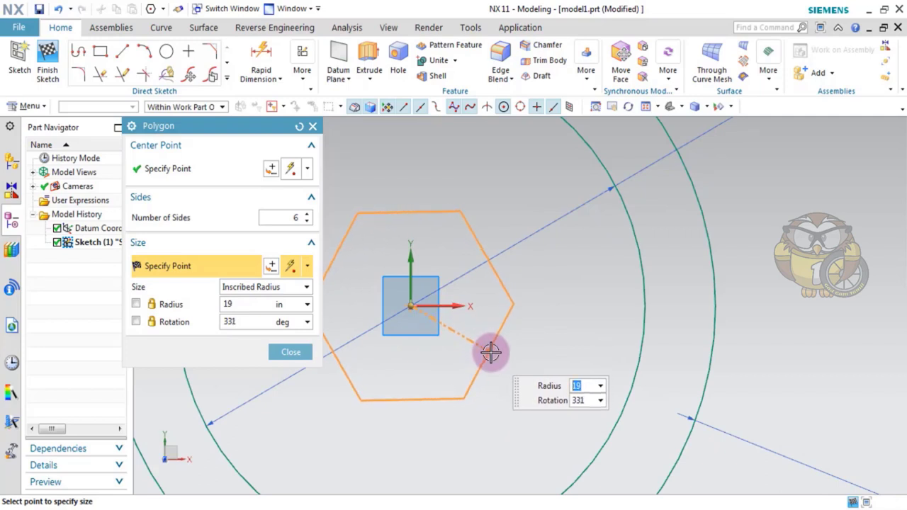
left_click(491, 352)
scroll(543, 294, "down", 3)
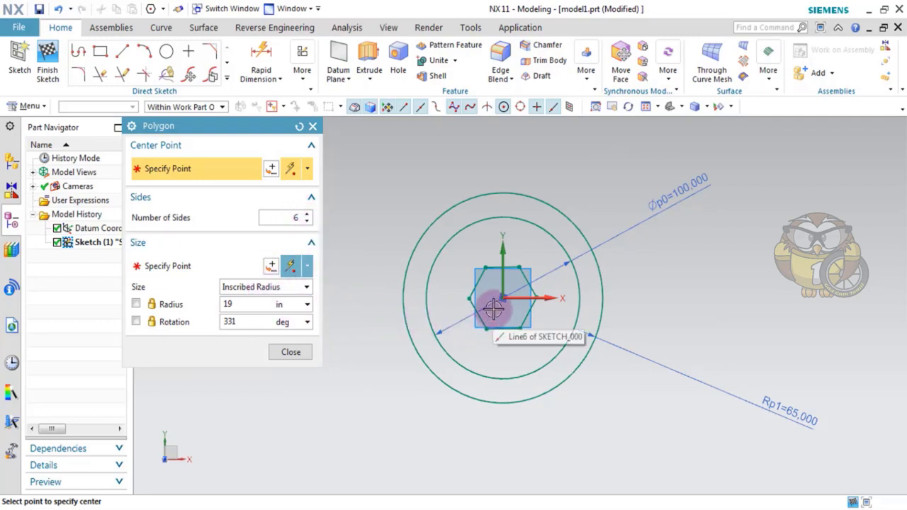
- Constrain the hexagon's bottom edge to be horizontal
scroll(493, 310, "up", 3)
left_click(308, 346)
scroll(449, 320, "down", 3)
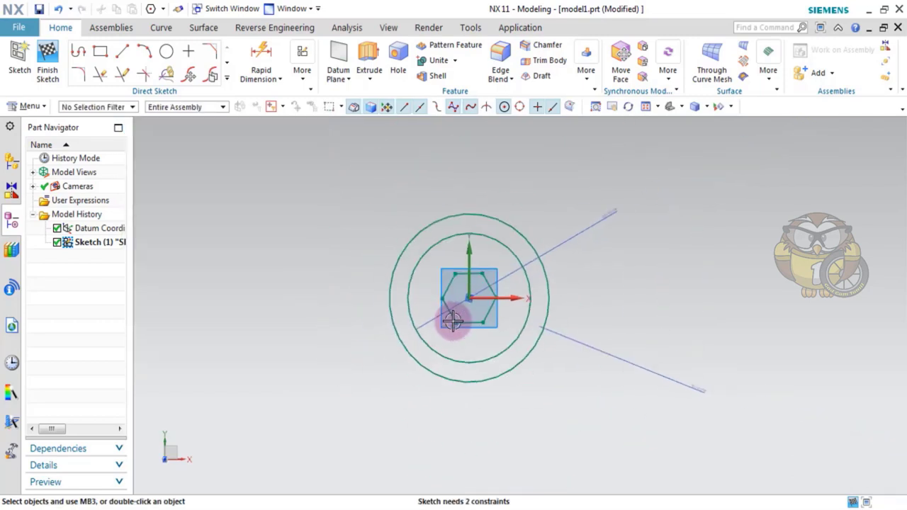
scroll(453, 324, "up", 3)
key("c")
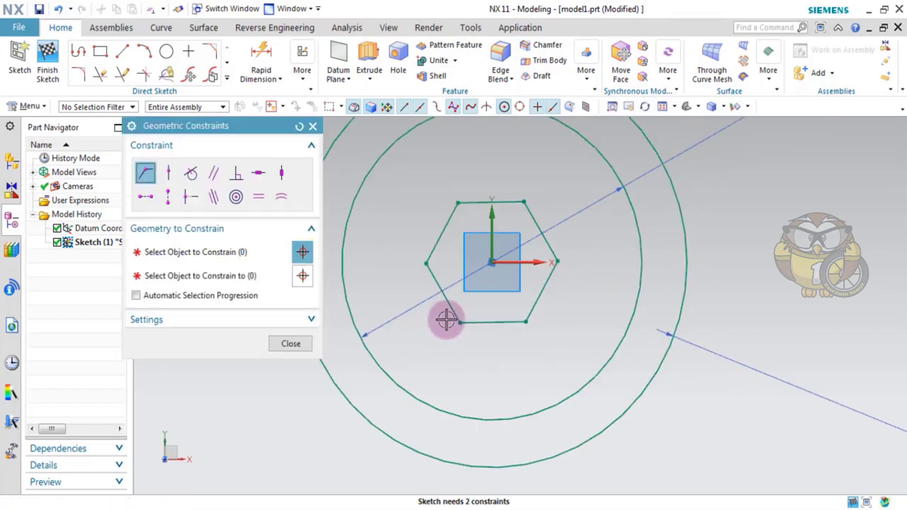
scroll(525, 324, "down", 2)
scroll(530, 325, "down", 4)
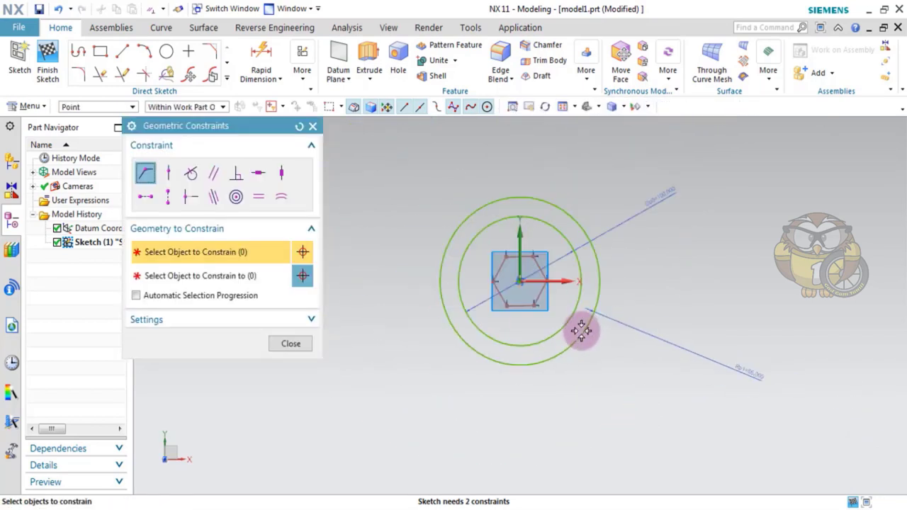
scroll(541, 320, "up", 3)
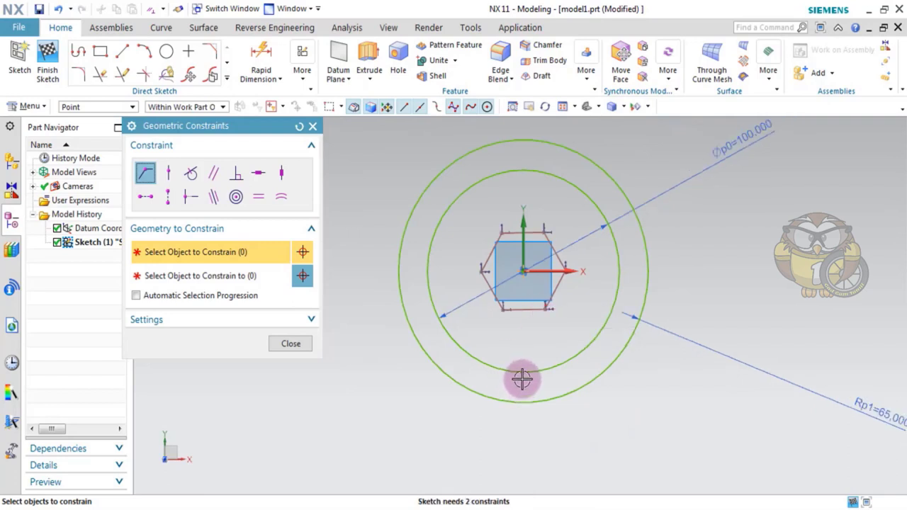
left_click(258, 173)
scroll(527, 325, "up", 3)
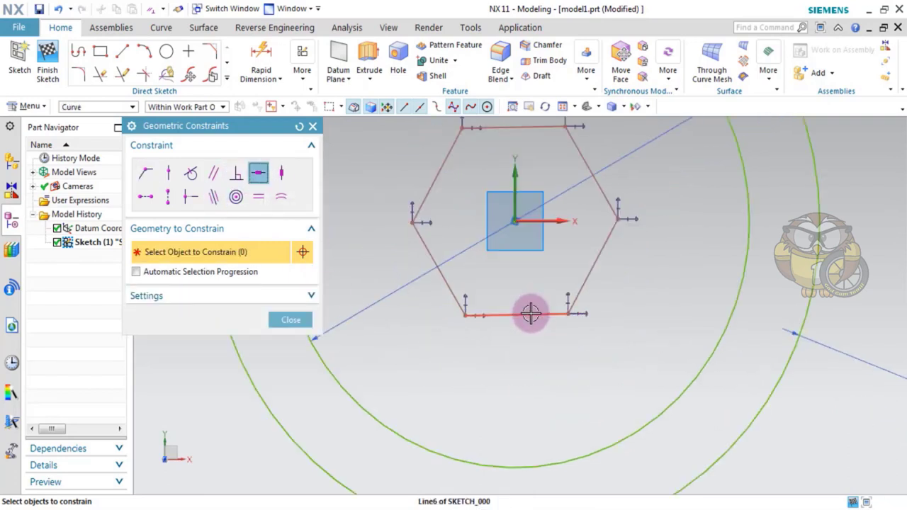
left_click(531, 313)
scroll(560, 342, "down", 5)
scroll(557, 345, "up", 3)
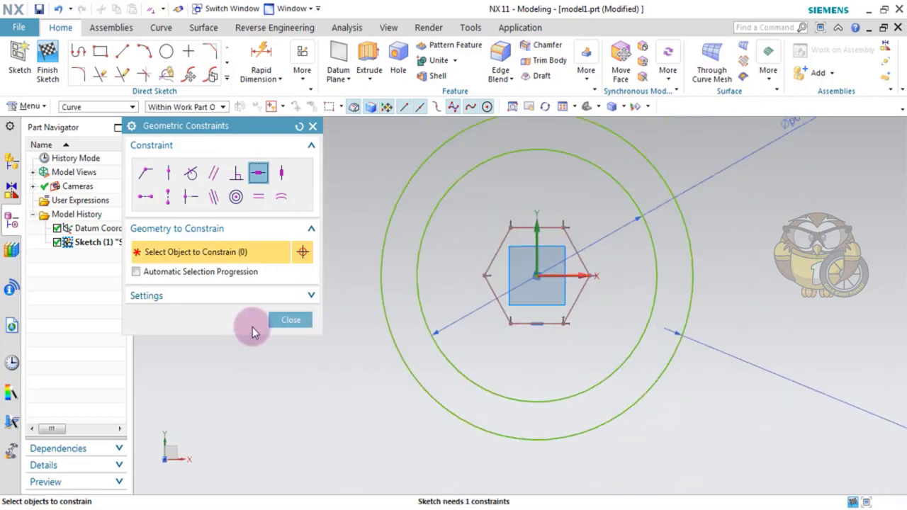
left_click(287, 321)
- Dimension the hexagon's bottom edge length as 40 with an inferred dimension
left_click(262, 61)
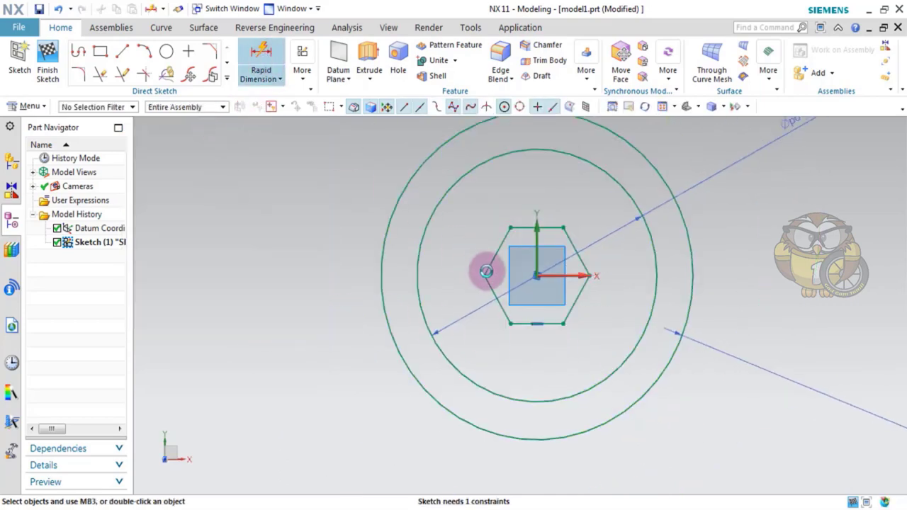
scroll(541, 319, "up", 5)
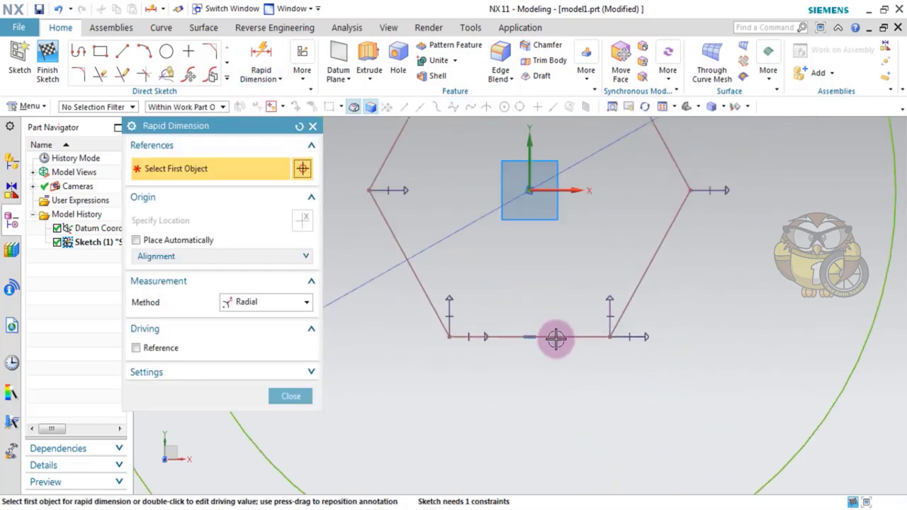
left_click(233, 301)
left_click(243, 318)
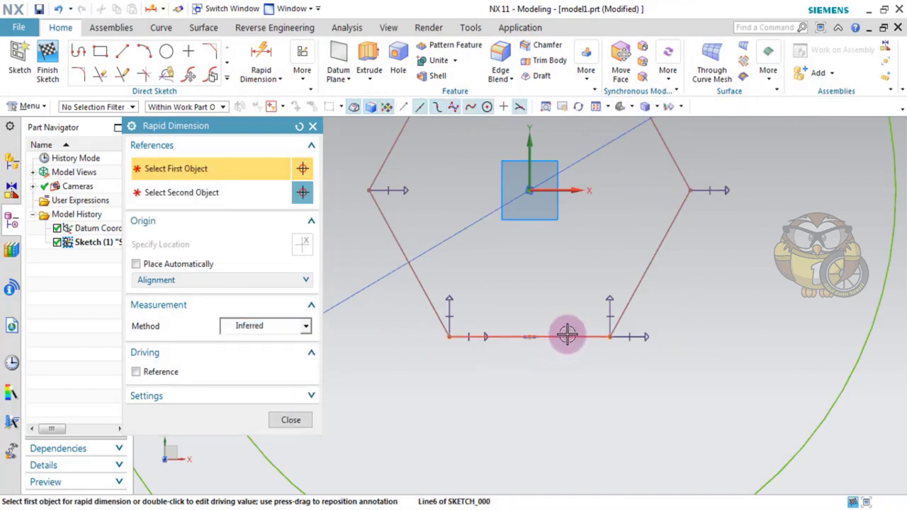
left_click(566, 338)
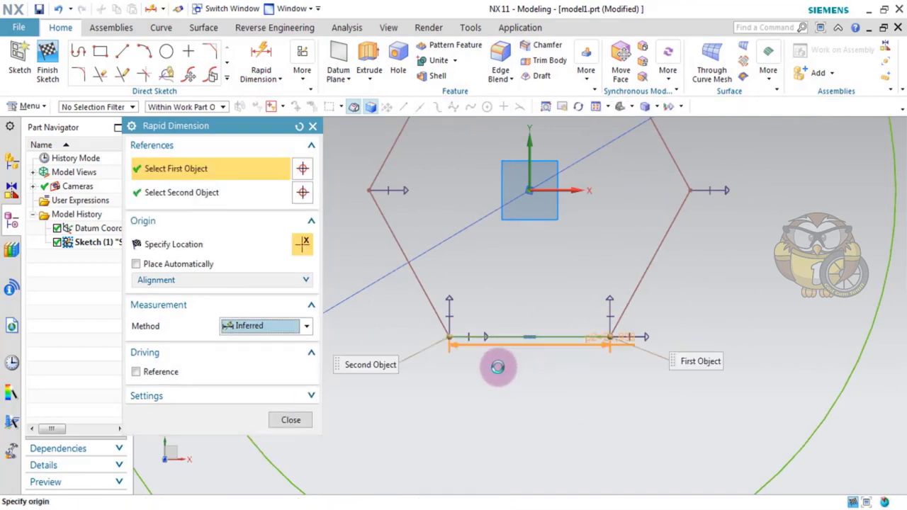
left_click(569, 386)
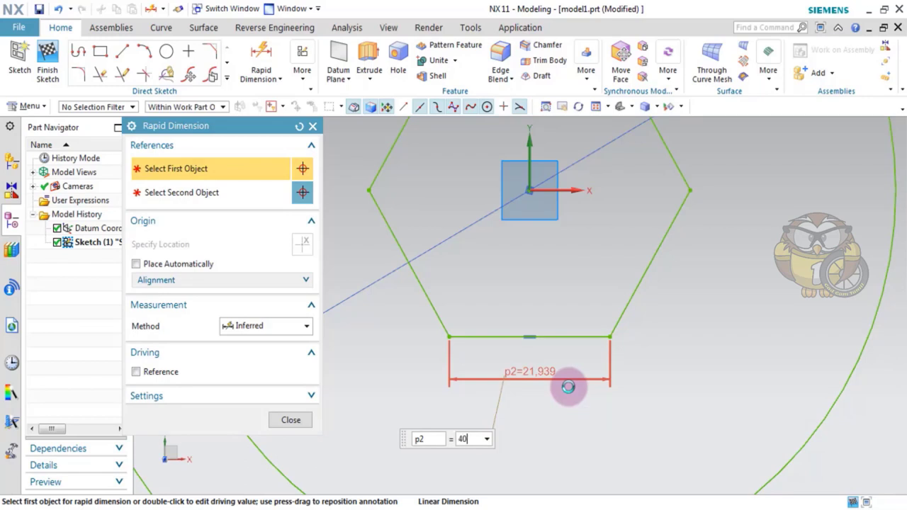
type("40")
key("Return")
scroll(638, 269, "down", 3)
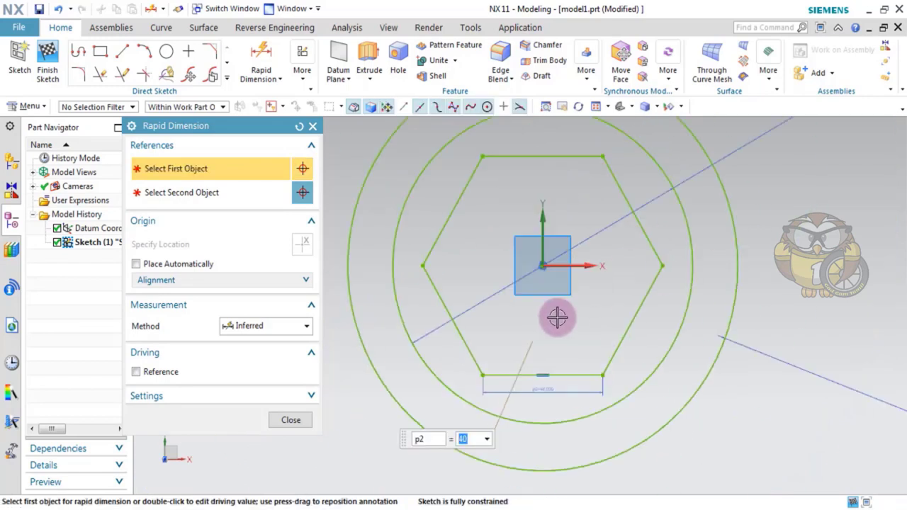
scroll(497, 333, "up", 2)
left_click(290, 420)
scroll(455, 229, "down", 3)
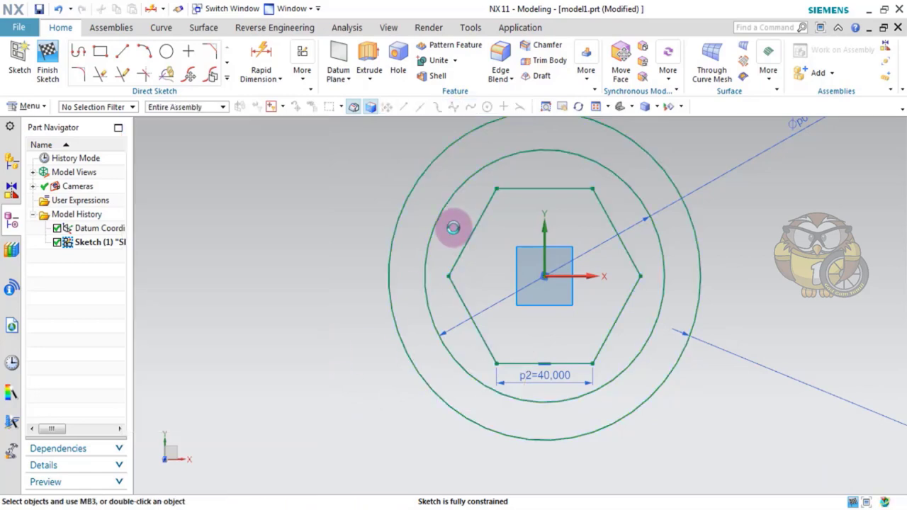
left_click(386, 508)
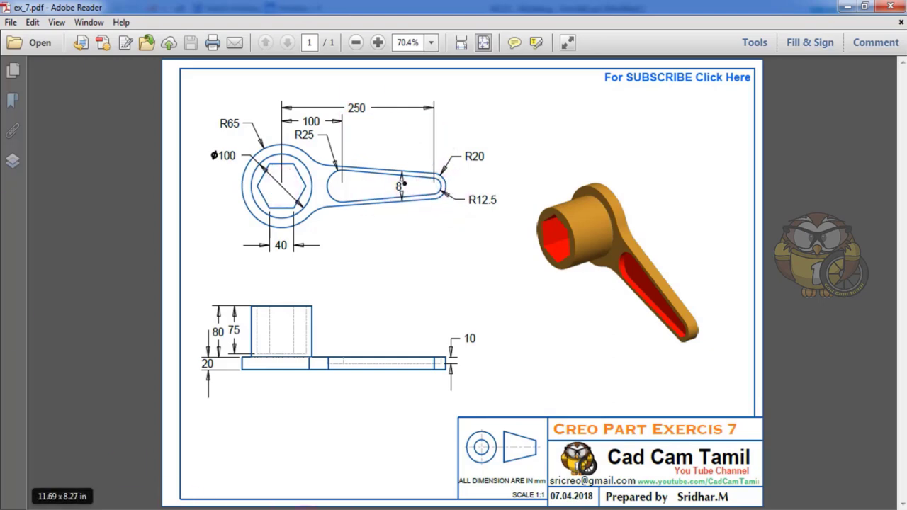
key("alt+Tab")
- Draw a small circle and a larger circle further out to the right of the boss
left_click(167, 52)
left_click(538, 286)
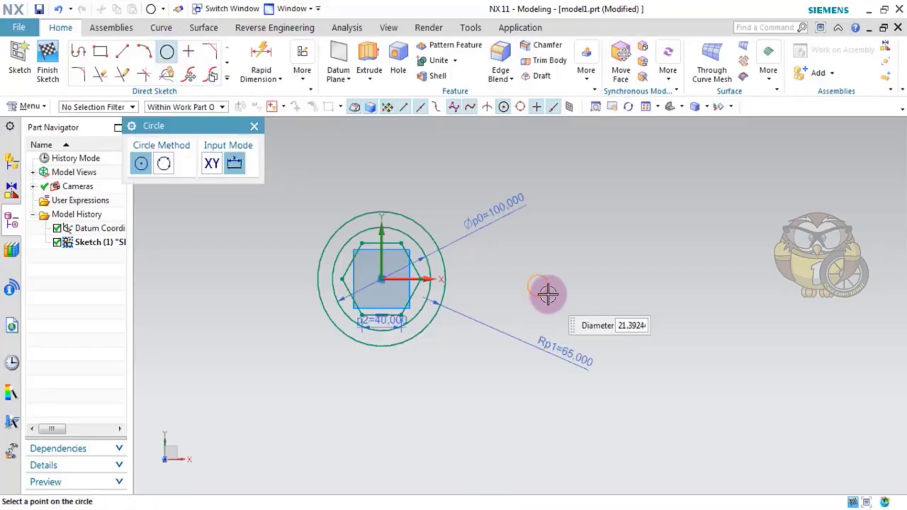
left_click(554, 301)
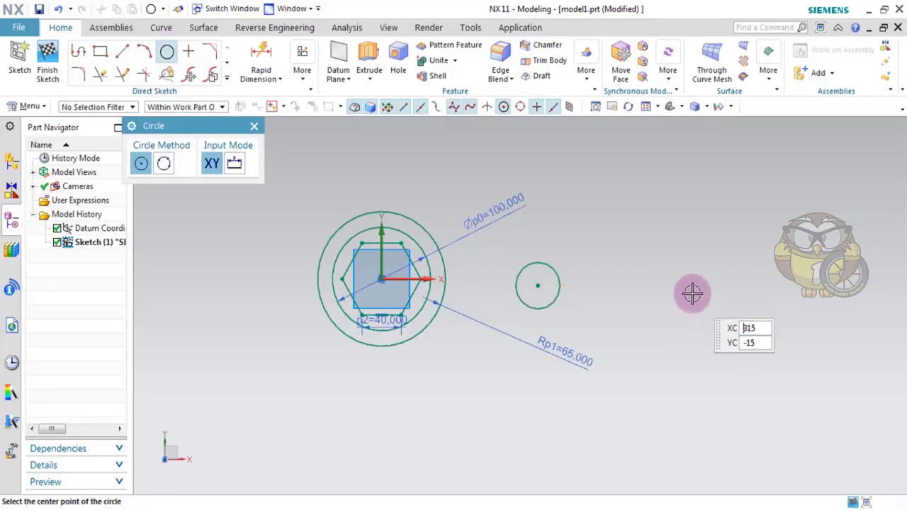
left_click(692, 285)
left_click(711, 326)
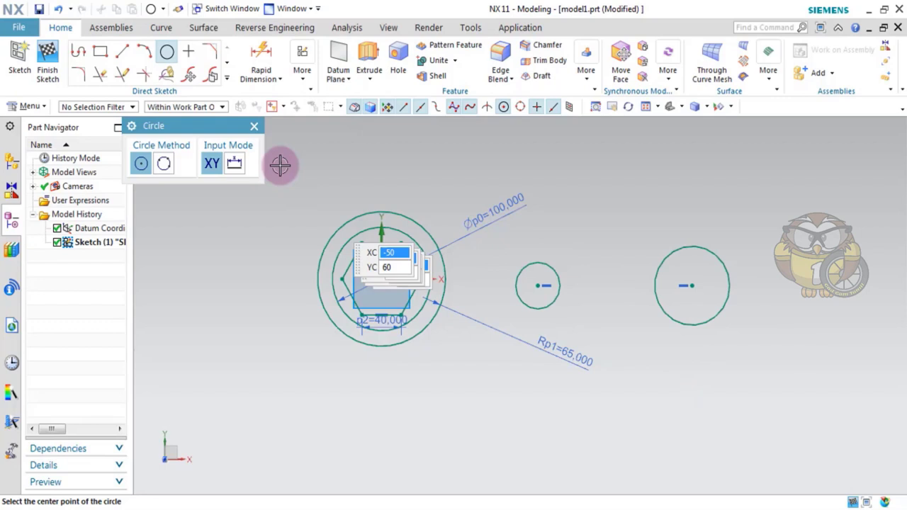
left_click(254, 125)
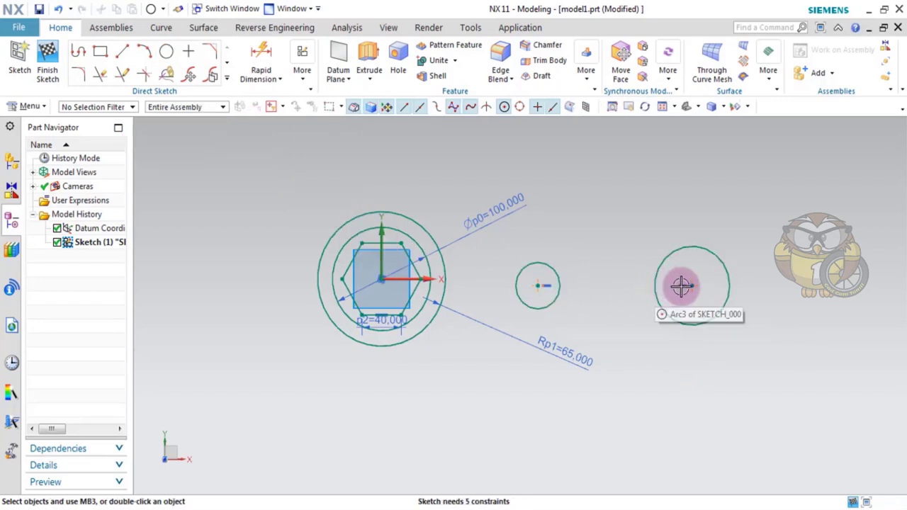
- Put both new circle centres on the boss's horizontal centre line with Point on Curve
key("c")
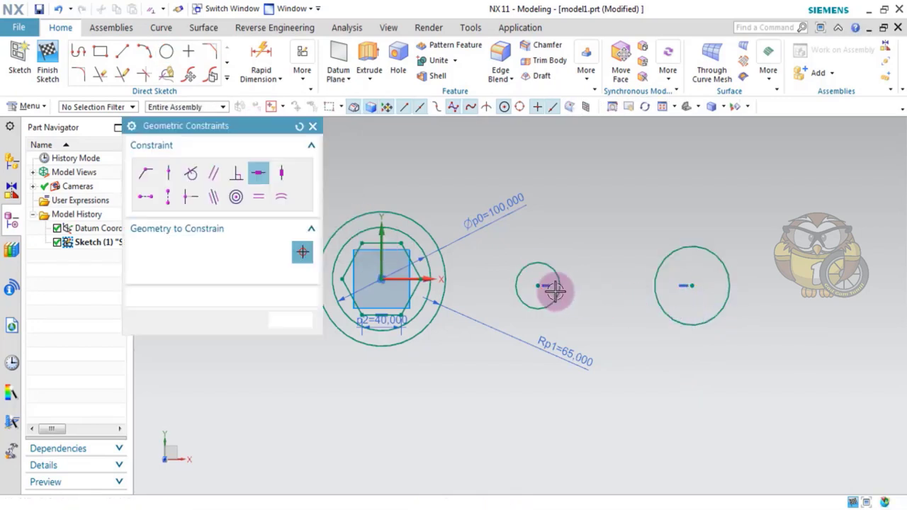
left_click(145, 199)
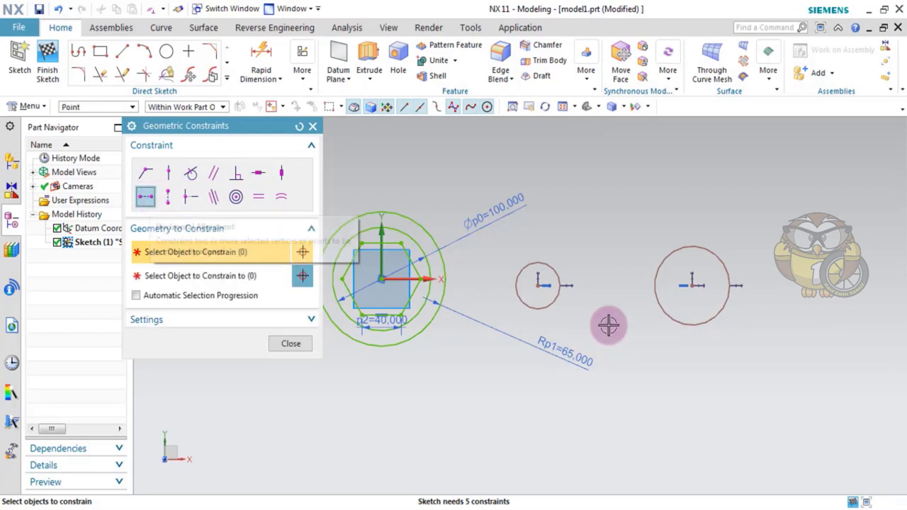
left_click(538, 285)
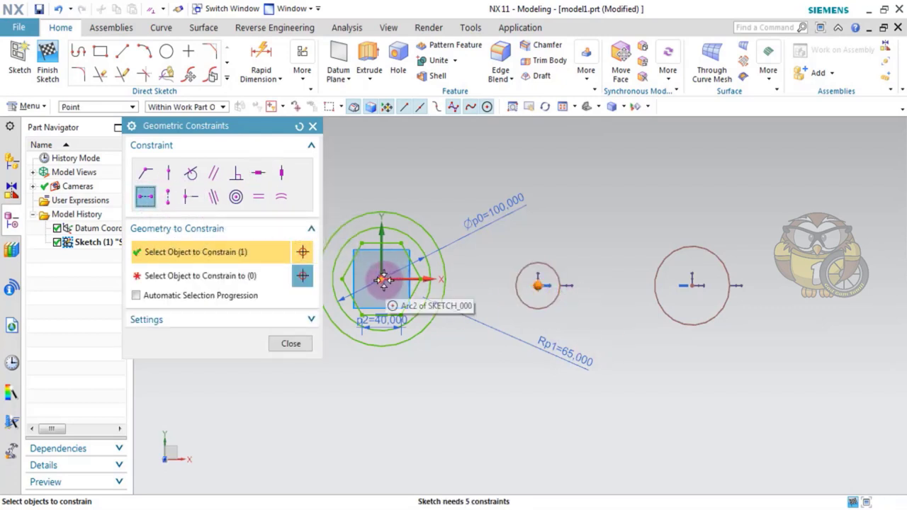
left_click(383, 280)
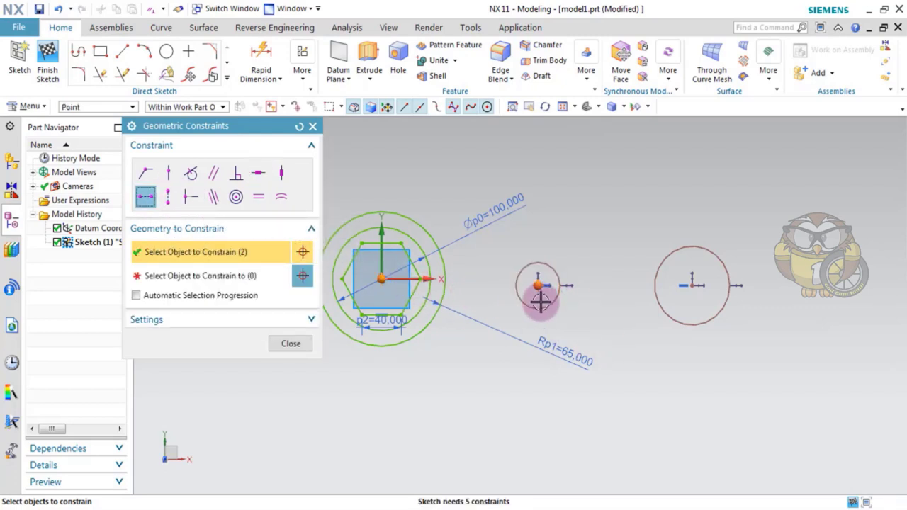
left_click(213, 278)
left_click(381, 279)
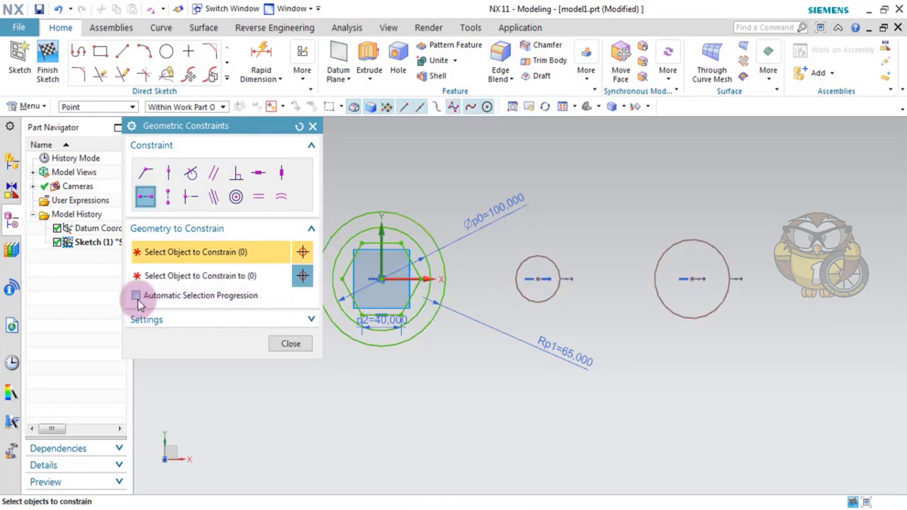
left_click(576, 351)
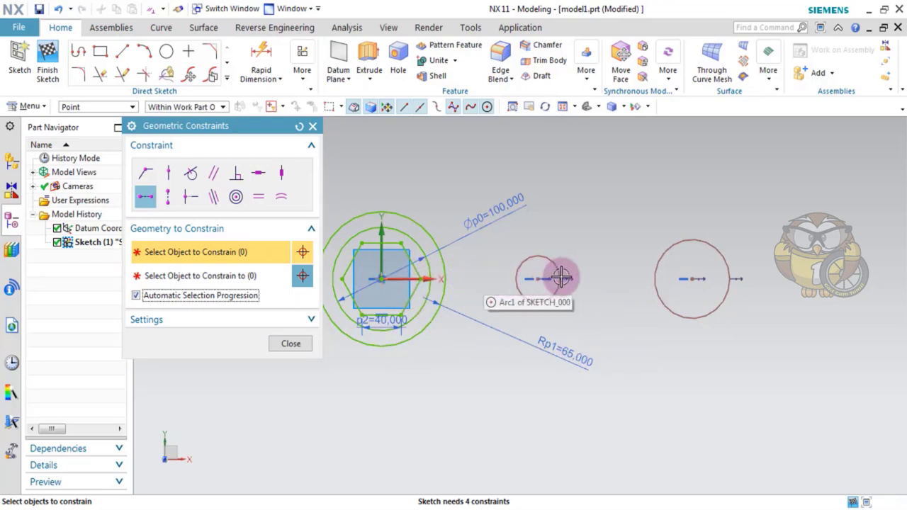
left_click(292, 345)
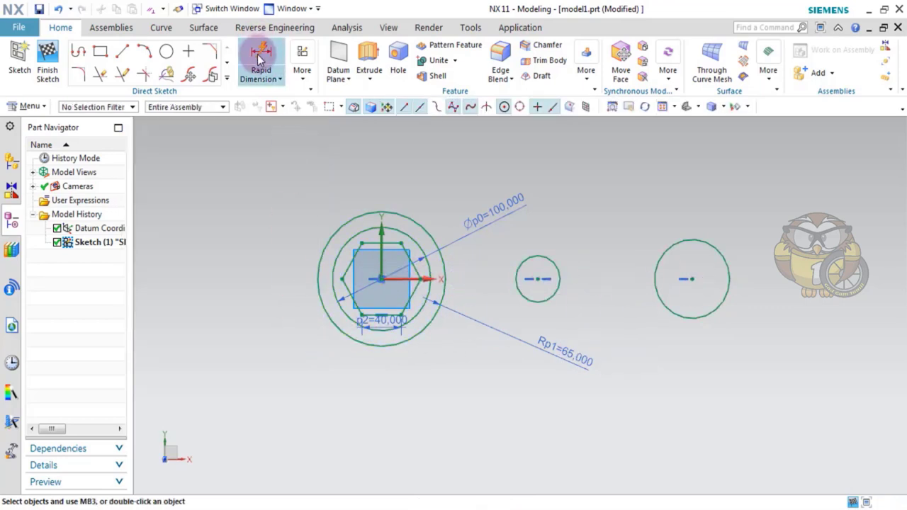
- Dimension the circle centres at 100 and 250 from the boss centre
left_click(543, 284)
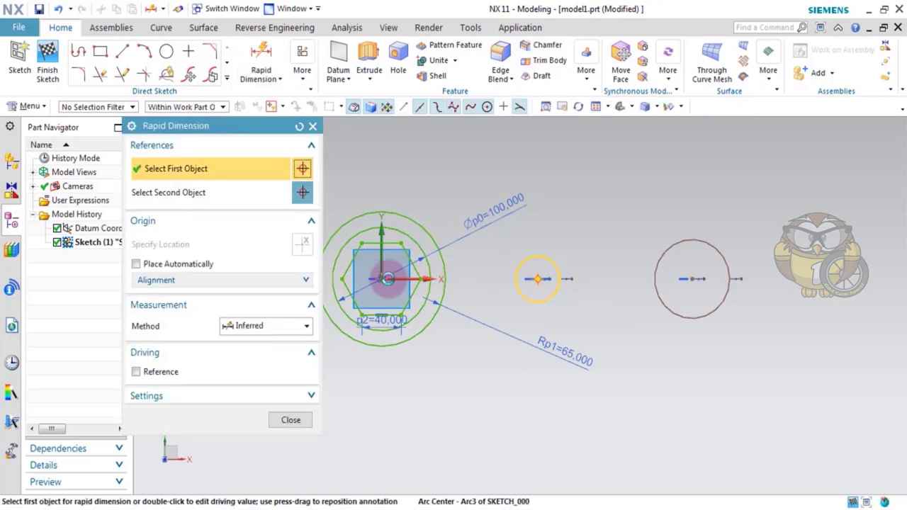
left_click(540, 280)
left_click(381, 278)
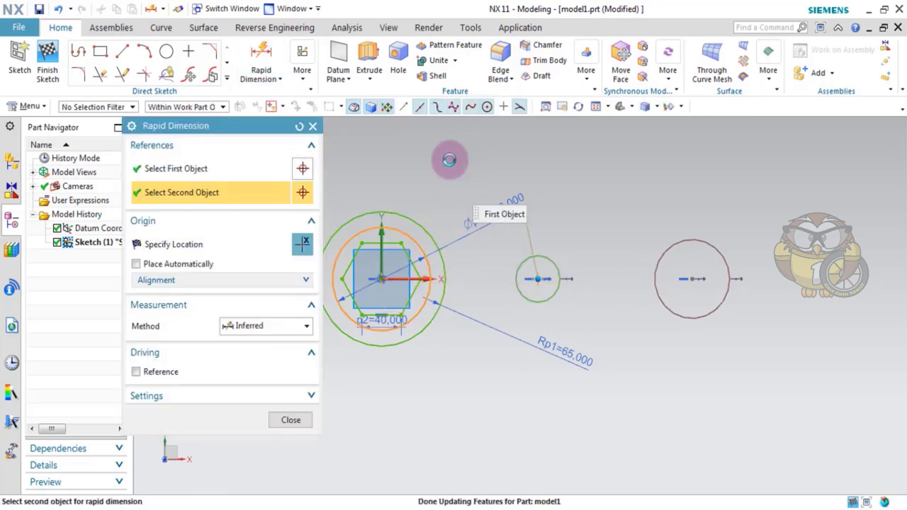
left_click(447, 152)
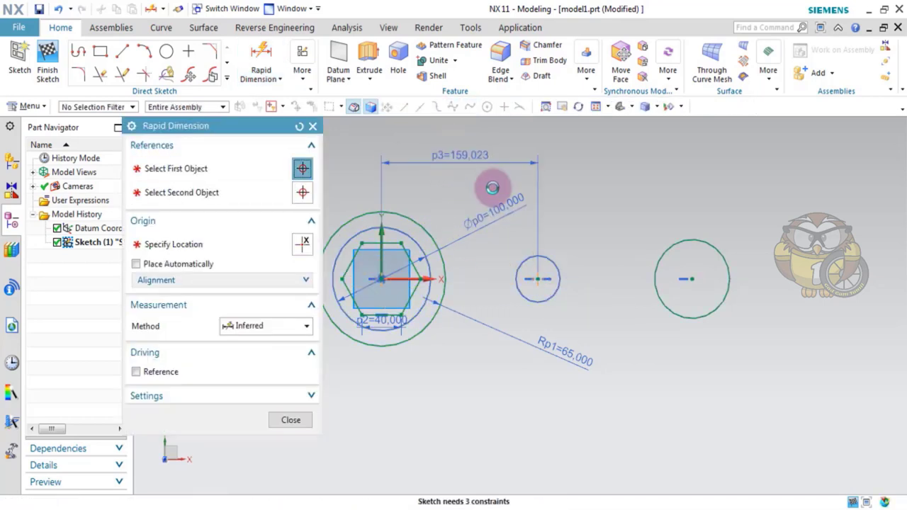
type("100")
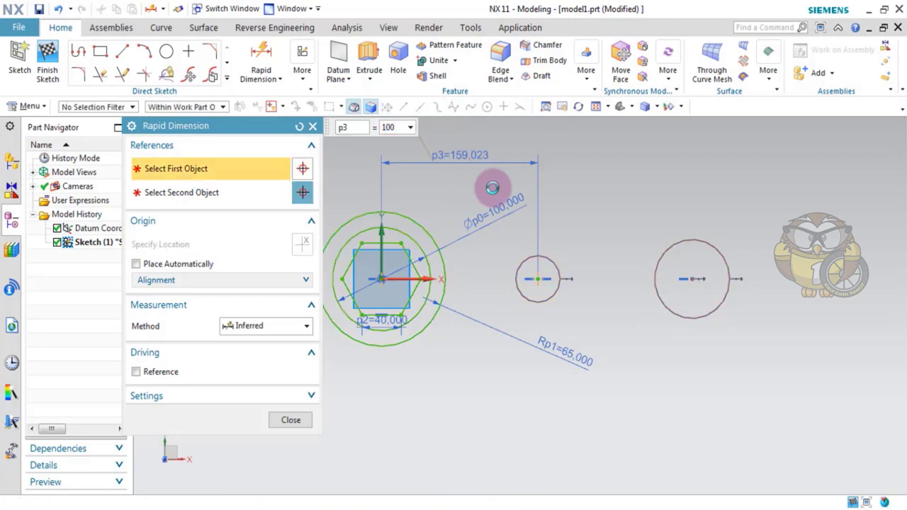
key("Return")
left_click(655, 299)
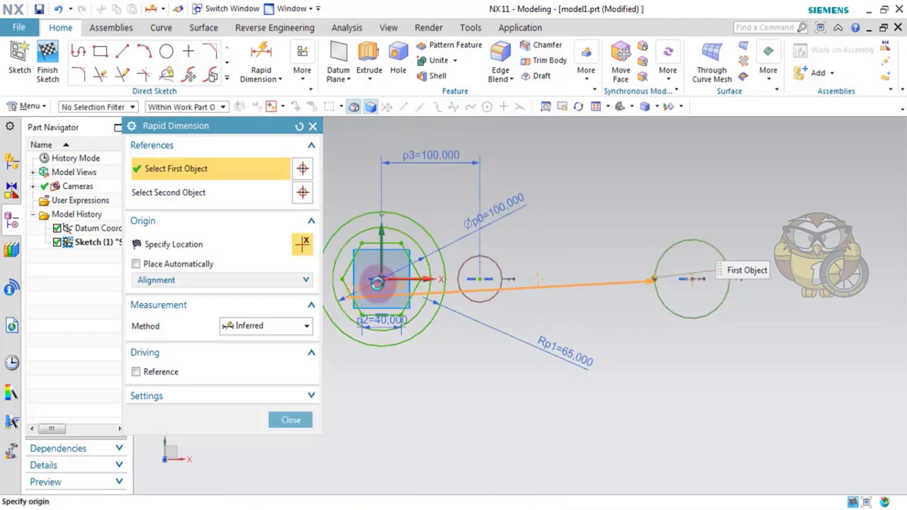
left_click(381, 278)
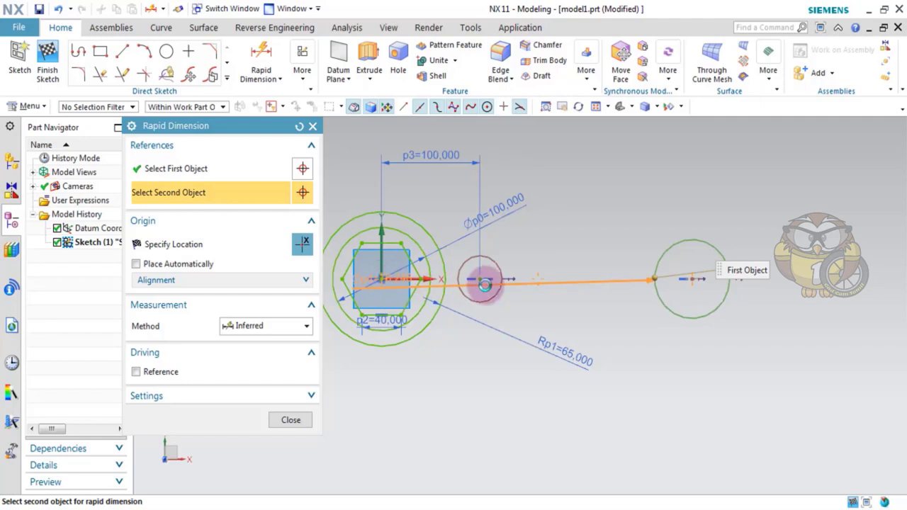
left_click(487, 277)
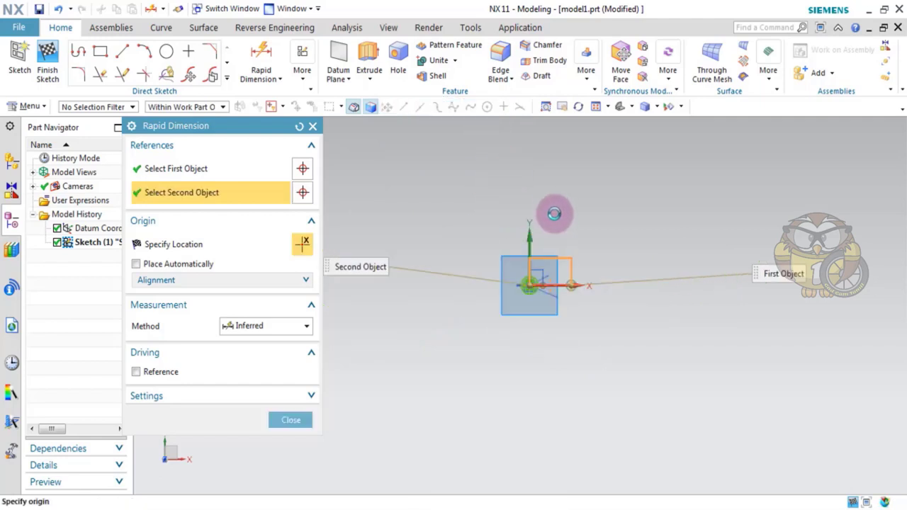
left_click(547, 270)
scroll(628, 359, "up", 5)
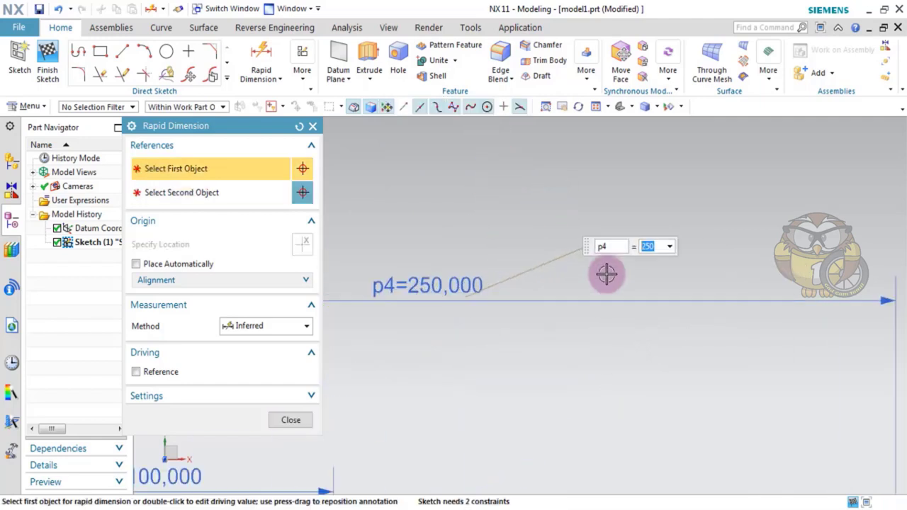
scroll(607, 340, "down", 5)
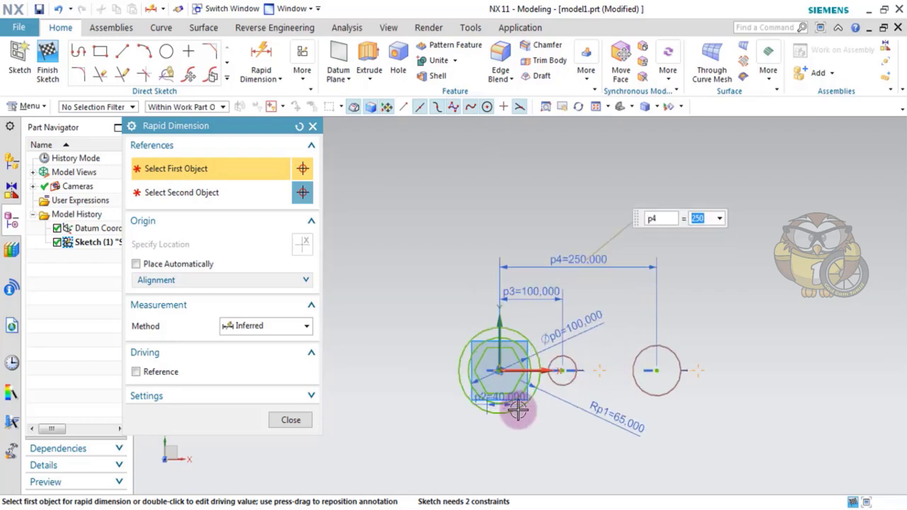
- Set the middle circle's radius to 25 and the right-end circle's radius to 12.5
left_click(287, 327)
left_click(273, 441)
left_click(602, 367)
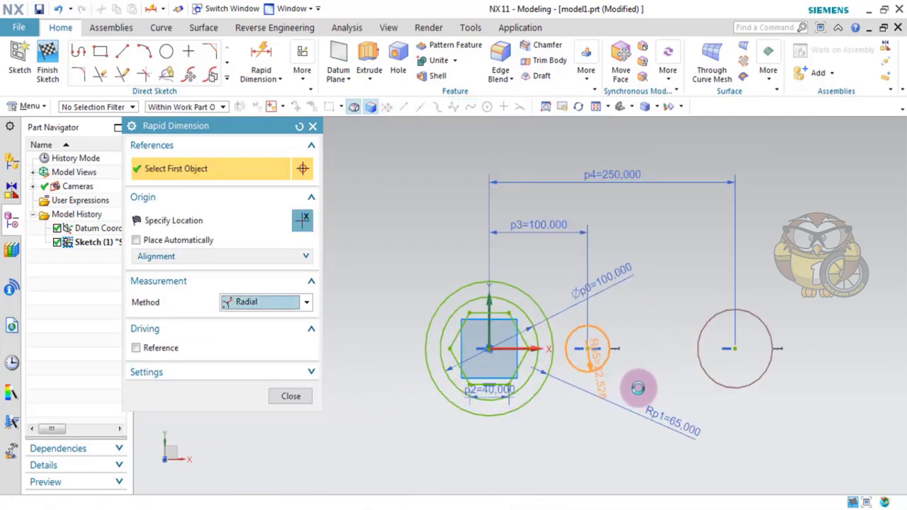
left_click(383, 506)
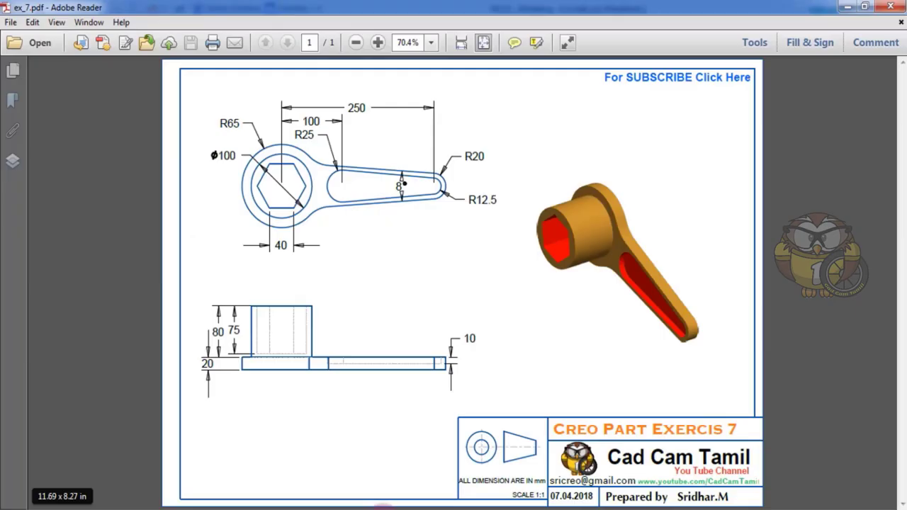
left_click(383, 506)
left_click(667, 415)
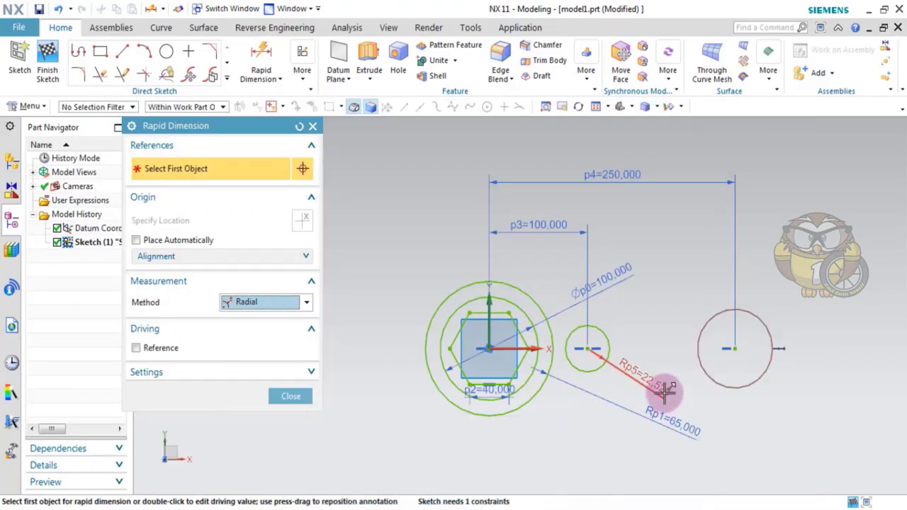
double_click(665, 391)
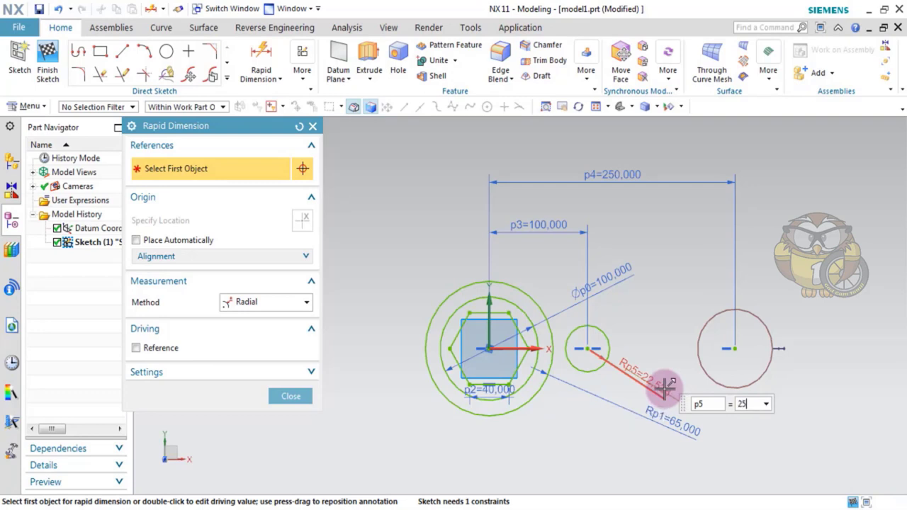
key("Return")
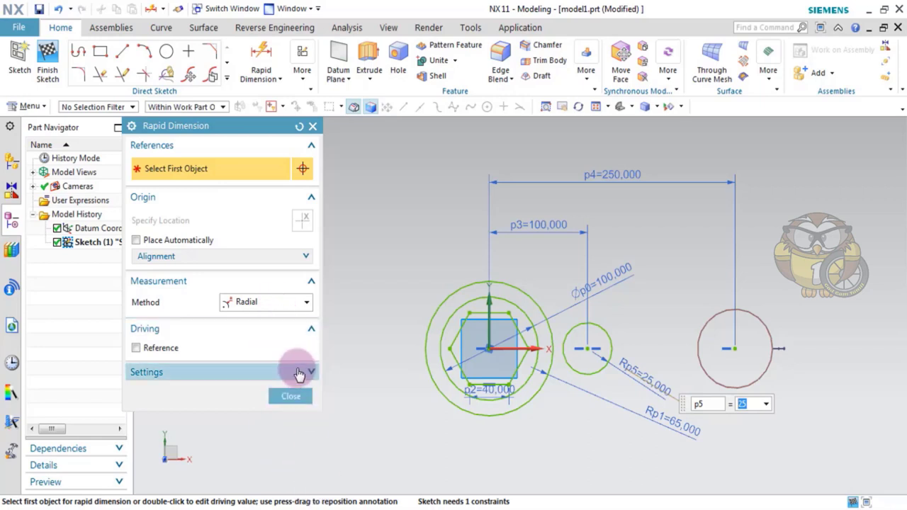
left_click(268, 305)
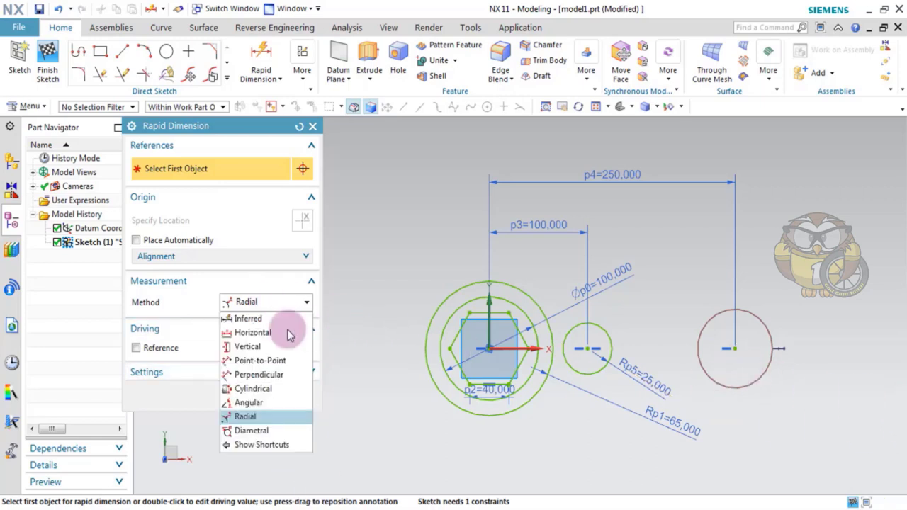
left_click(234, 304)
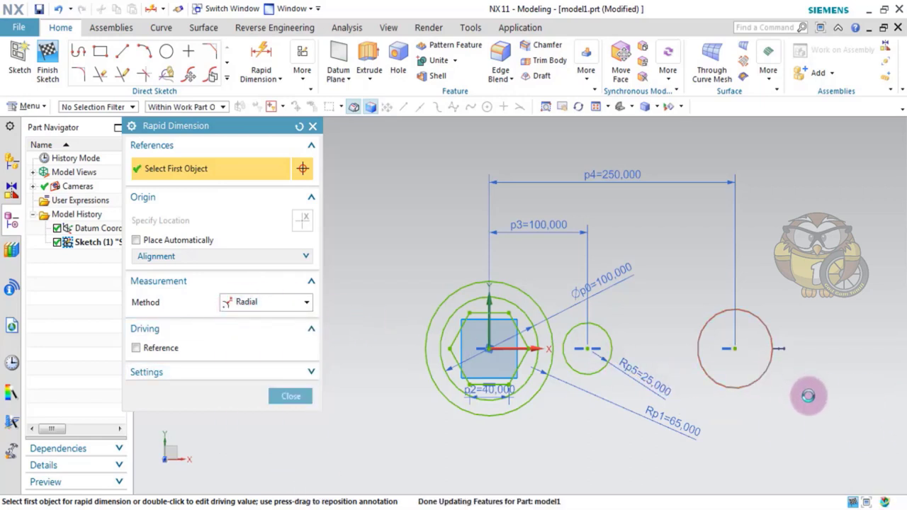
left_click(856, 306)
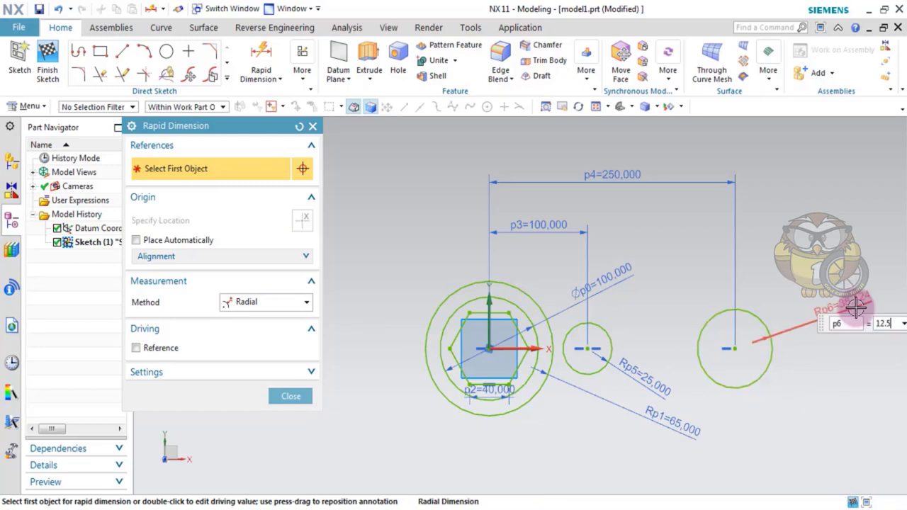
key("Return")
key("Escape")
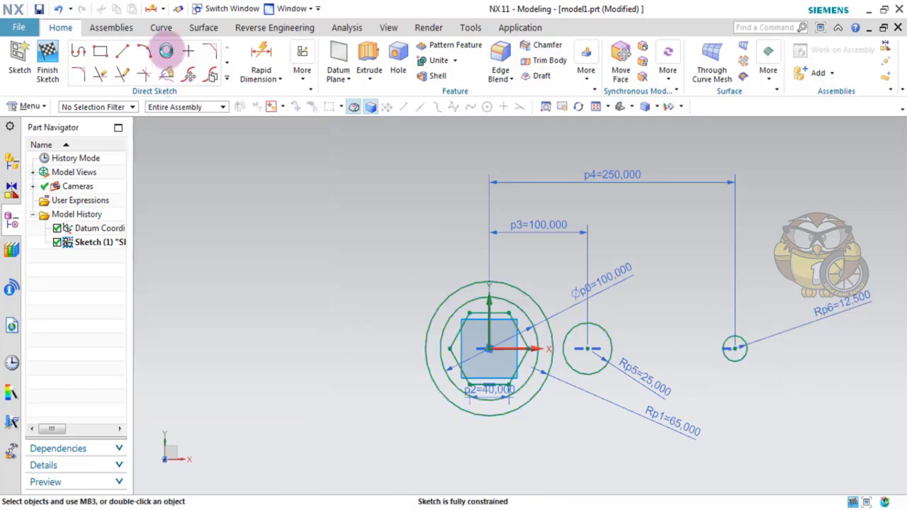
- Draw a 40-diameter circle concentric with the right-end circle and move its dimension label
left_click(167, 51)
left_click(735, 348)
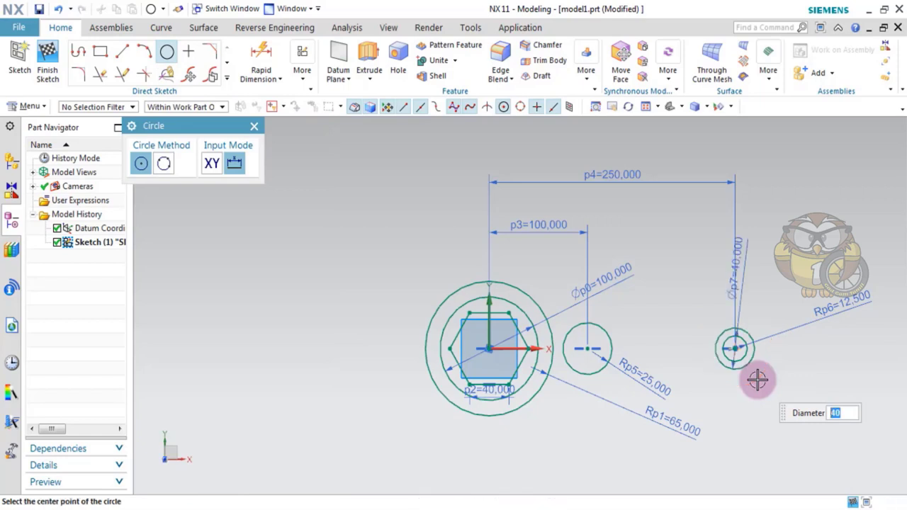
scroll(719, 345, "up", 2)
scroll(674, 431, "down", 3)
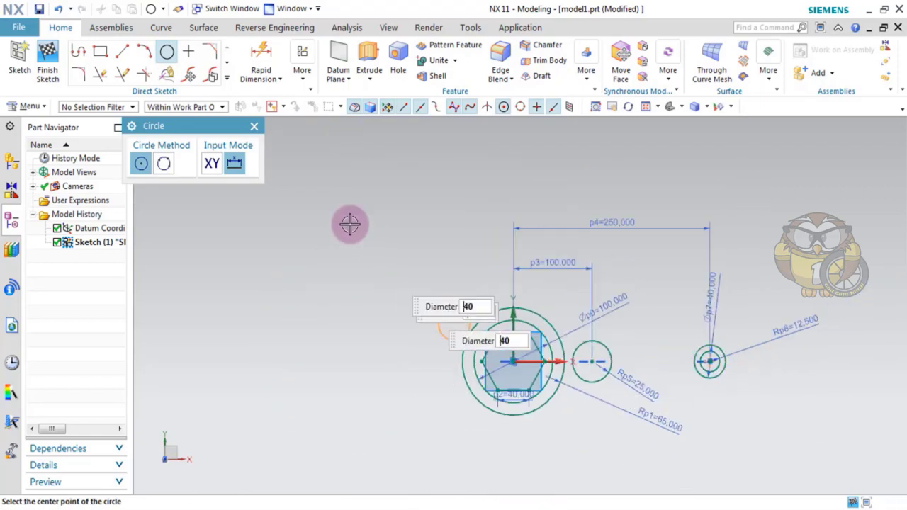
left_click(253, 126)
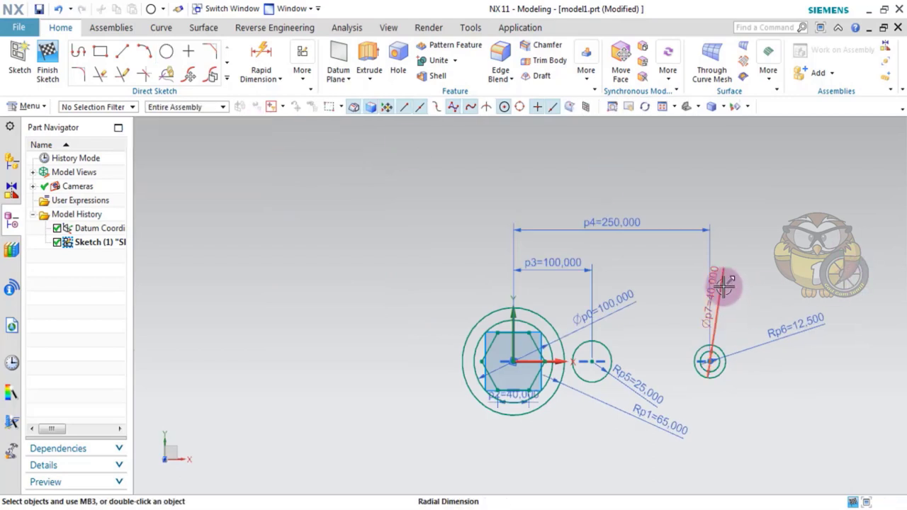
left_click_drag(724, 285, 757, 310)
key("c")
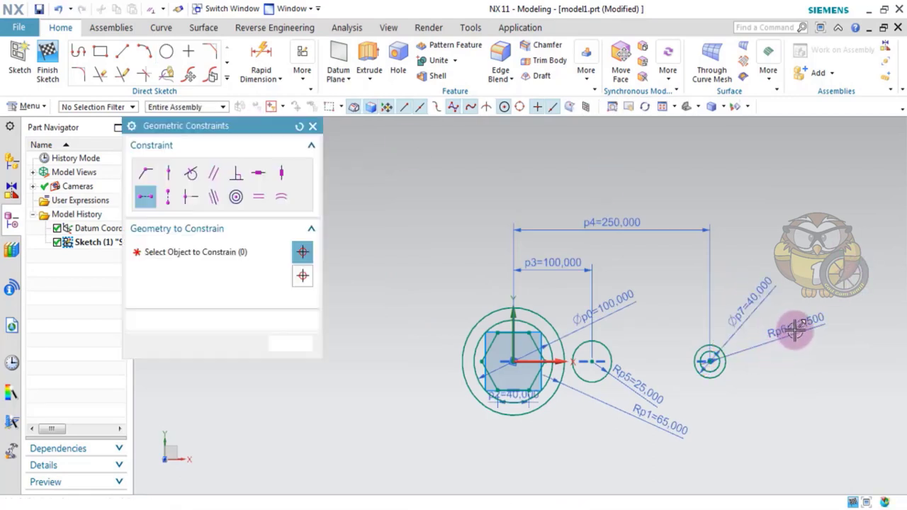
scroll(688, 419, "up", 2)
scroll(688, 419, "down", 1)
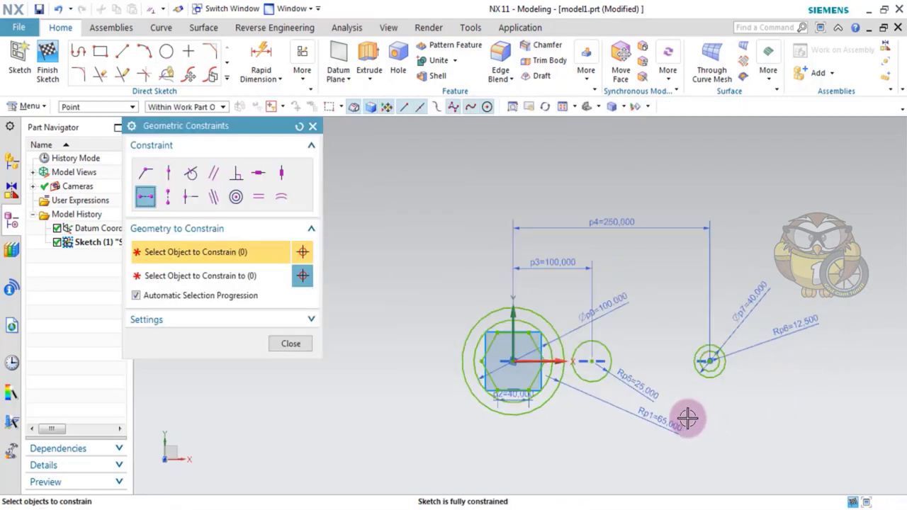
scroll(689, 419, "up", 1)
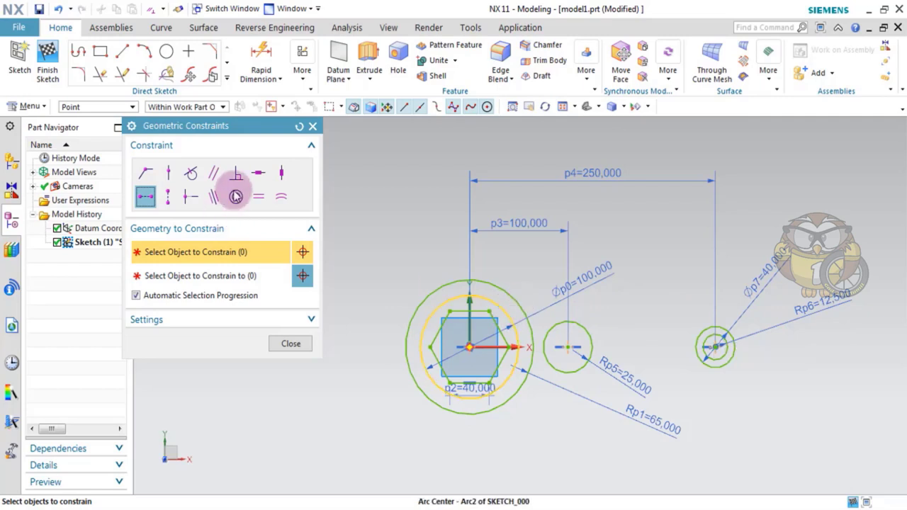
left_click(312, 126)
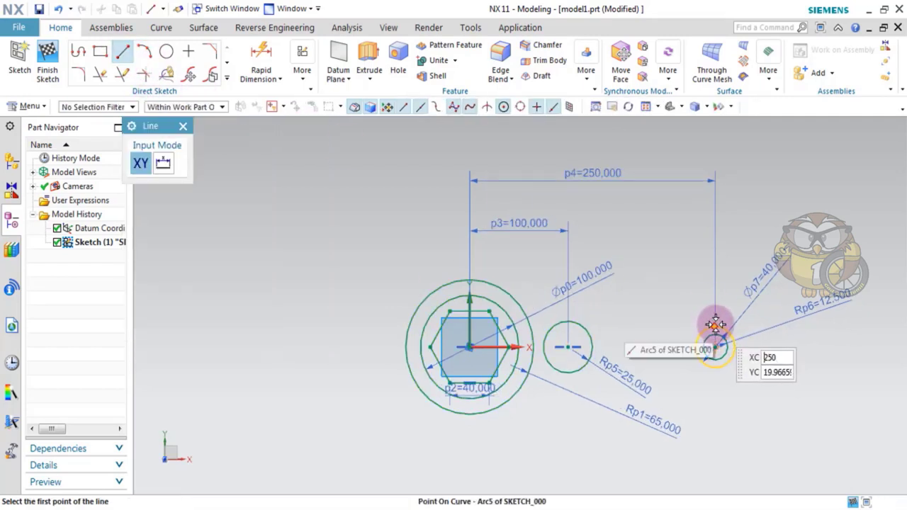
- Draw a line from the right-end 40 mm circle to the boss's outer circle
scroll(716, 325, "up", 4)
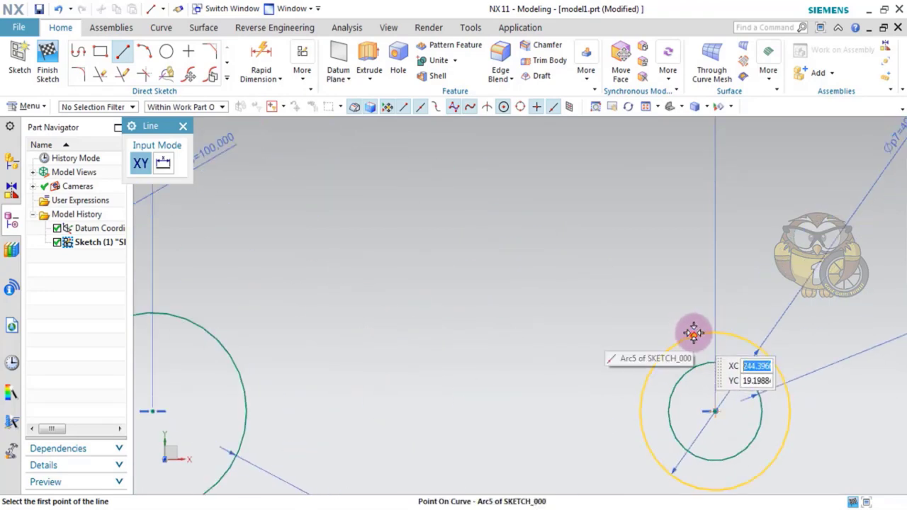
left_click(694, 333)
scroll(659, 324, "down", 4)
scroll(454, 298, "up", 3)
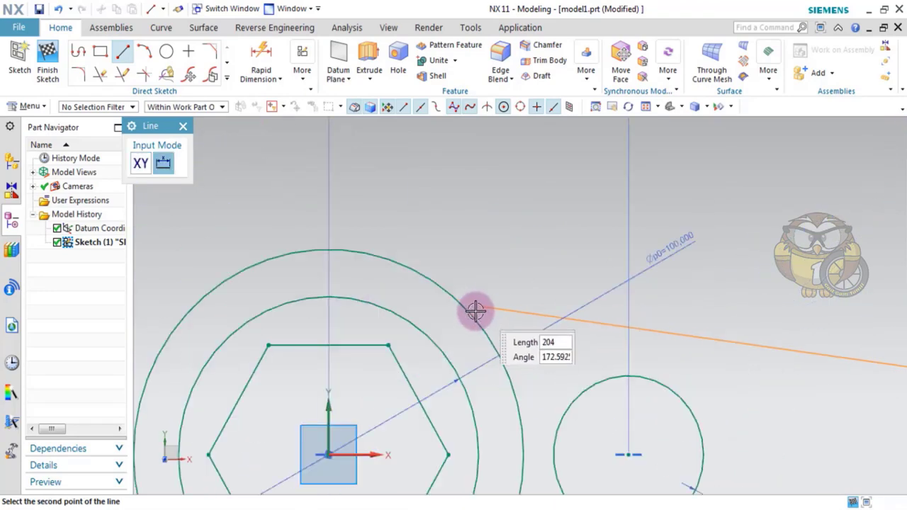
scroll(460, 314, "up", 2)
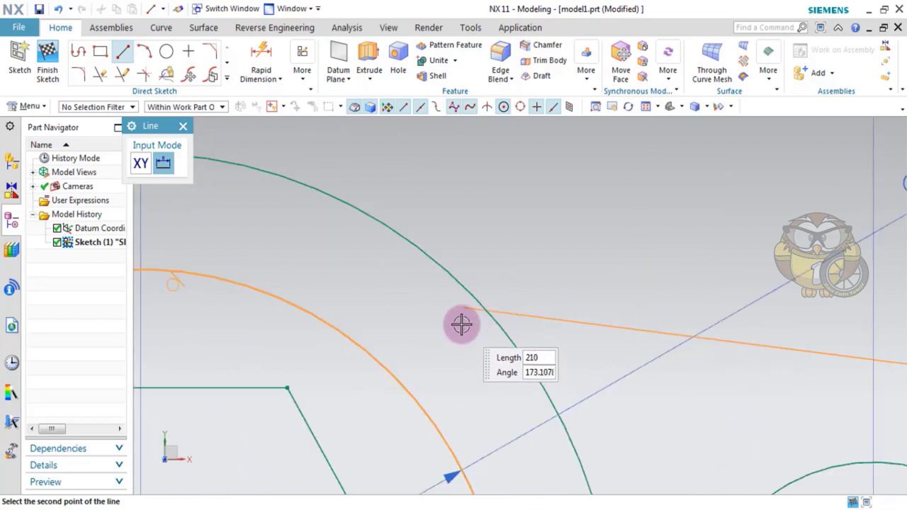
scroll(461, 324, "down", 1)
left_click(426, 312)
scroll(423, 310, "down", 2)
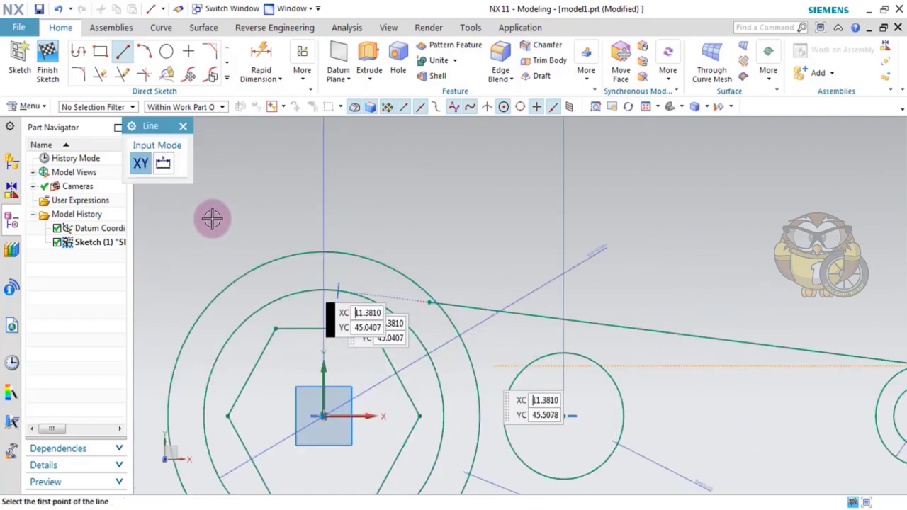
left_click(183, 126)
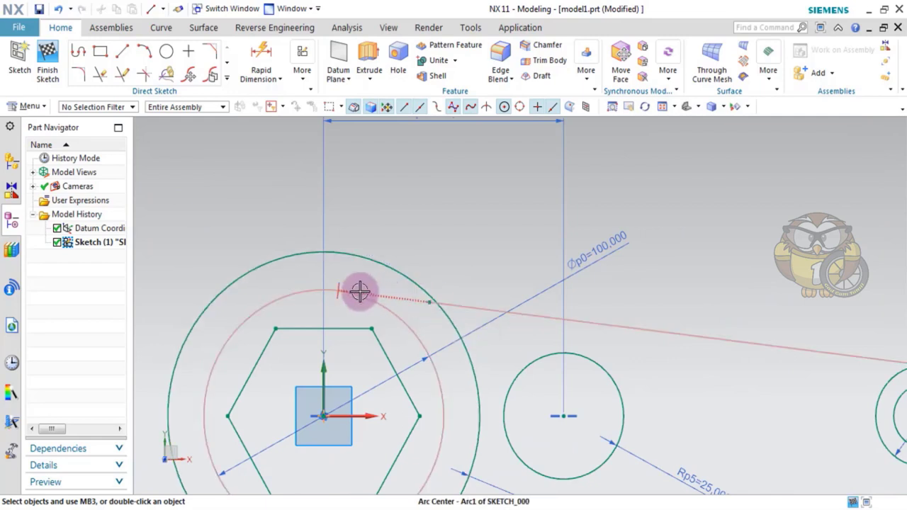
- Delete the unwanted tangent constraint on the new line
left_click(409, 289)
right_click(409, 289)
key("ctrl+d")
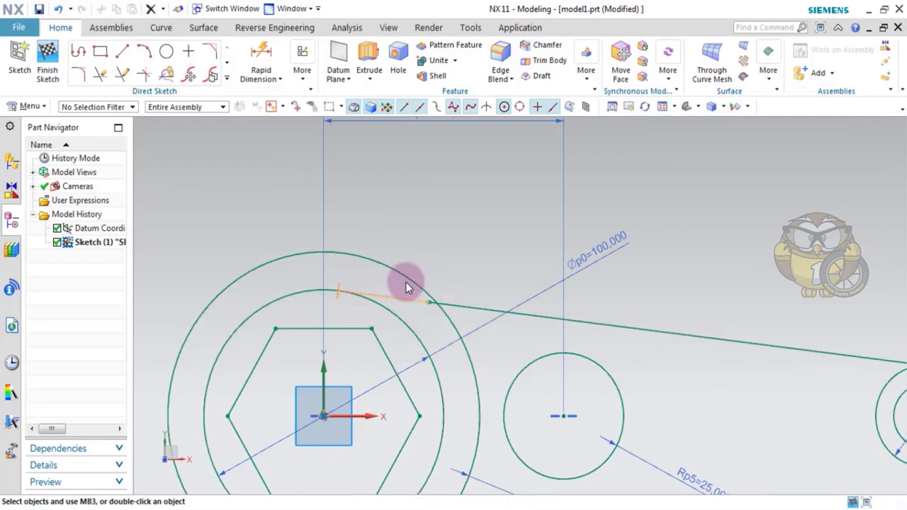
scroll(426, 291, "down", 5)
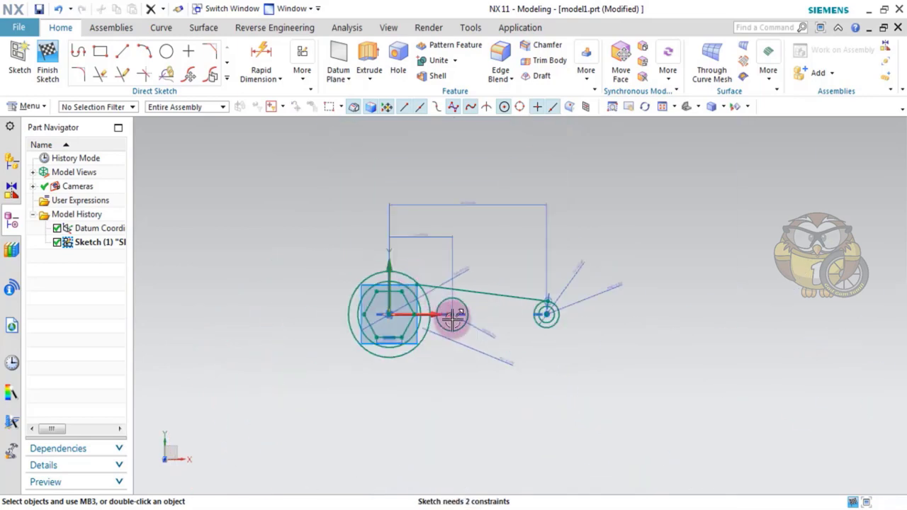
scroll(454, 319, "up", 4)
scroll(682, 283, "up", 2)
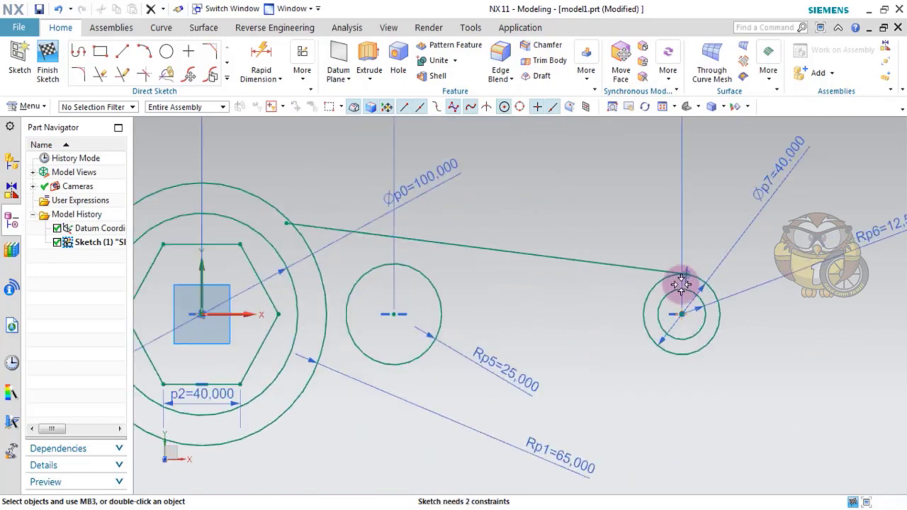
scroll(682, 284, "up", 3)
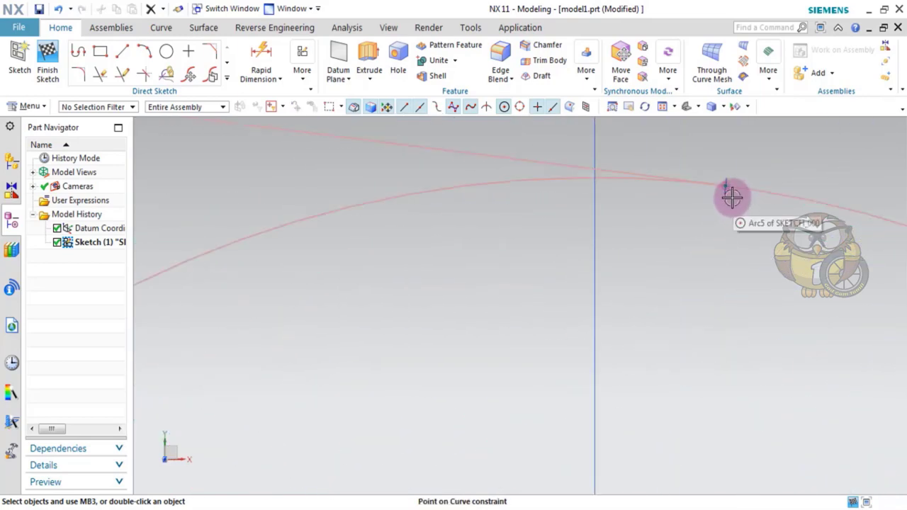
scroll(683, 241, "down", 6)
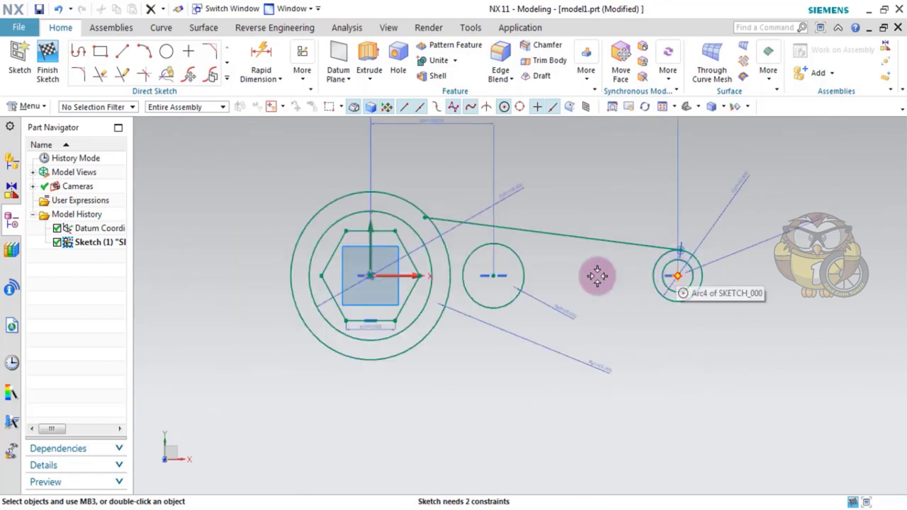
left_click(227, 79)
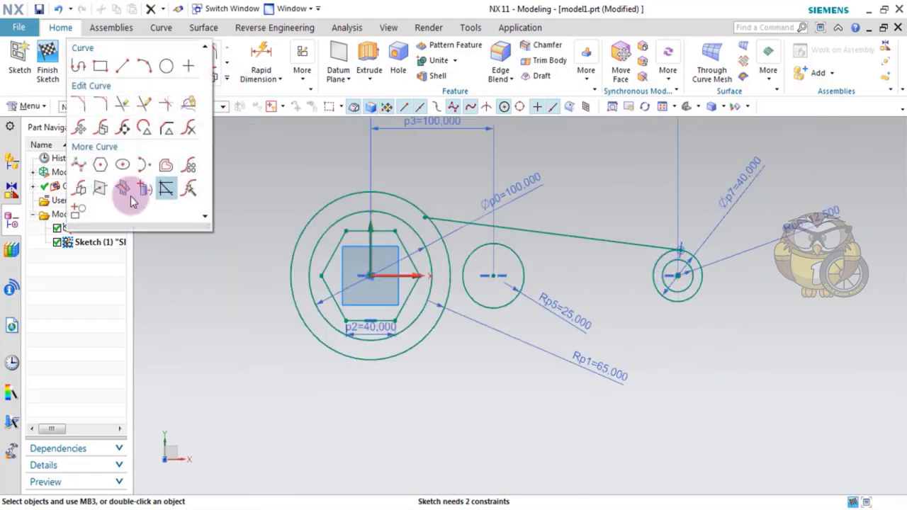
- Mirror the handle's edge line about the horizontal sketch axis to create the lower edge
left_click(81, 190)
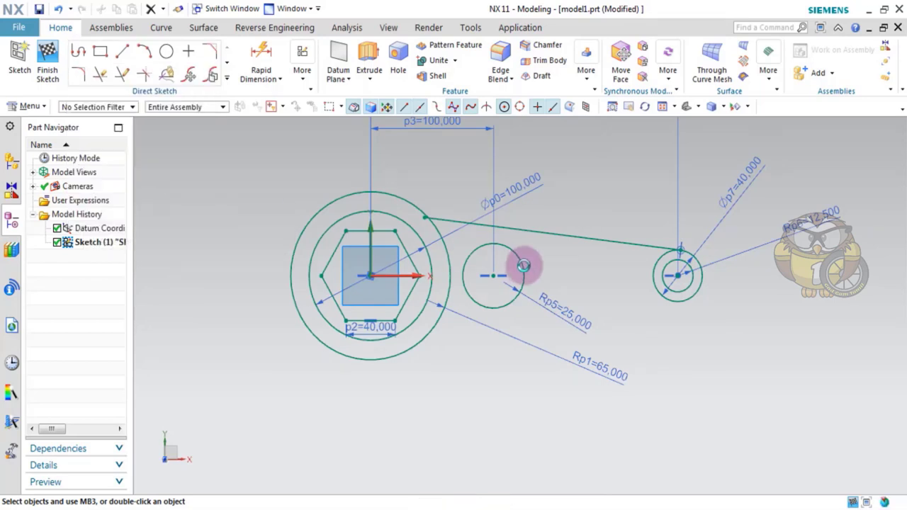
left_click(579, 236)
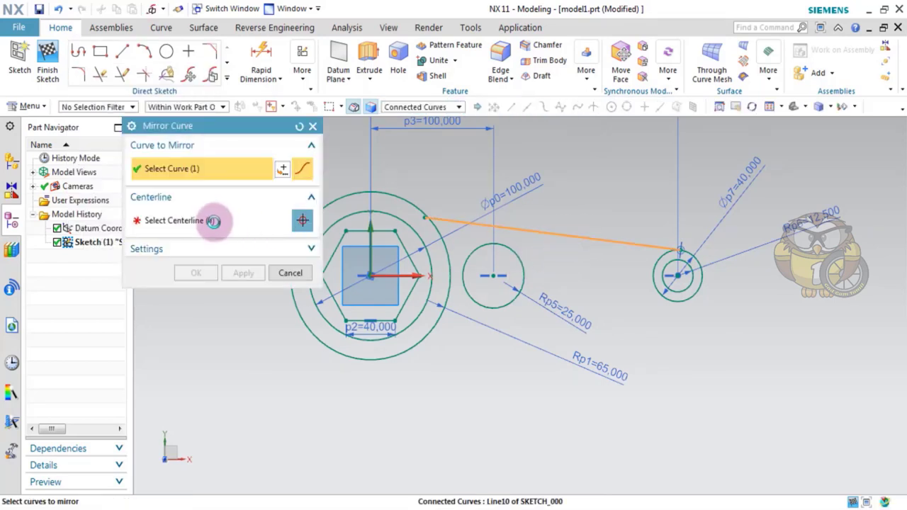
left_click(206, 220)
left_click(404, 277)
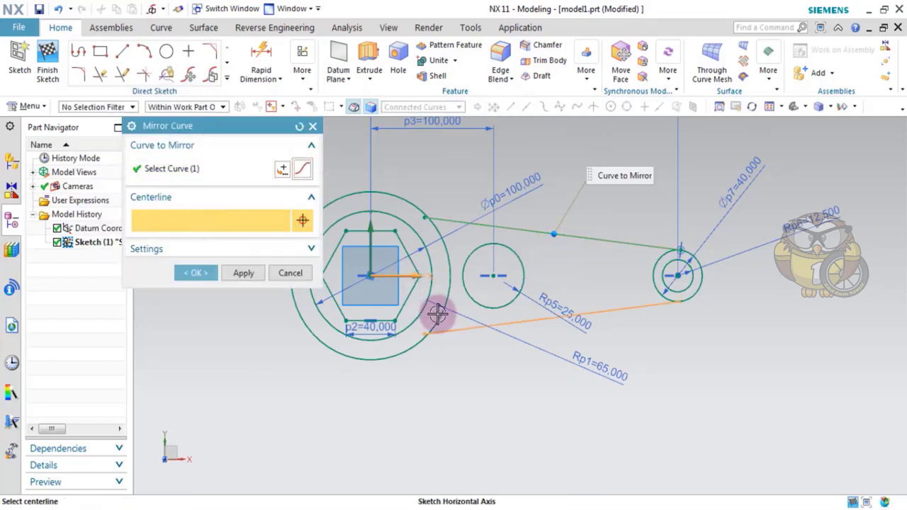
left_click(202, 276)
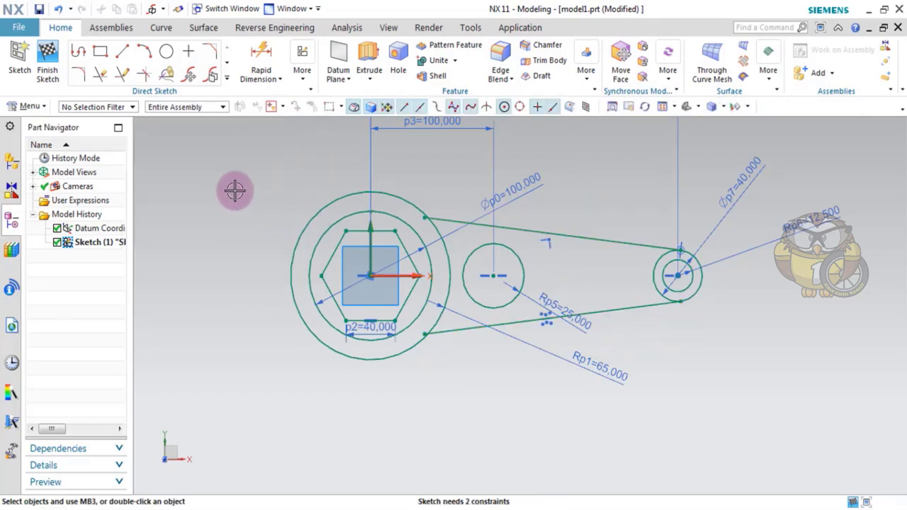
- Make the handle line tangent to the small end circle, then switch to the reference PDF
key("c")
left_click(190, 173)
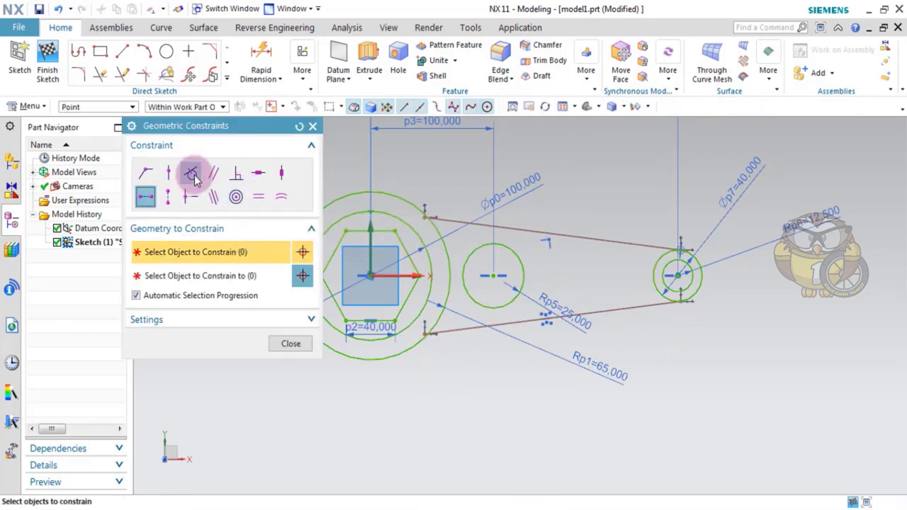
left_click(638, 305)
left_click(679, 301)
scroll(677, 305, "up", 8)
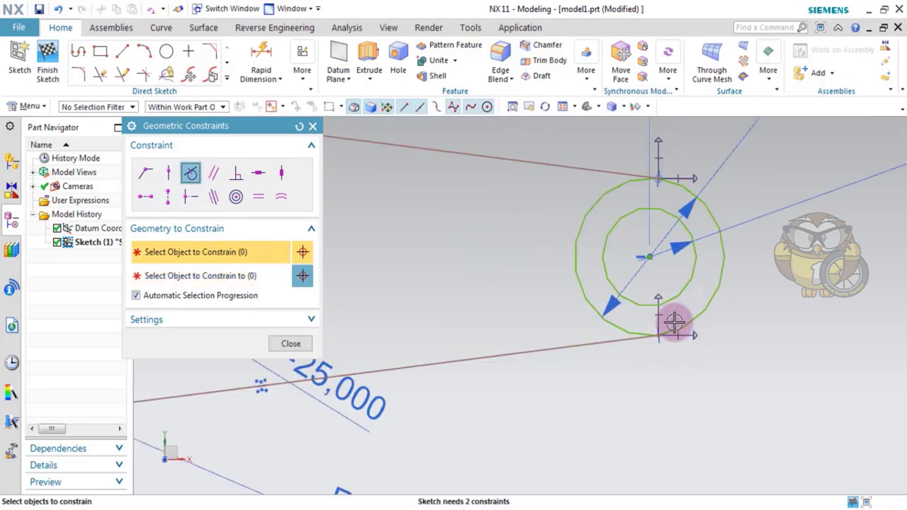
scroll(672, 337, "down", 3)
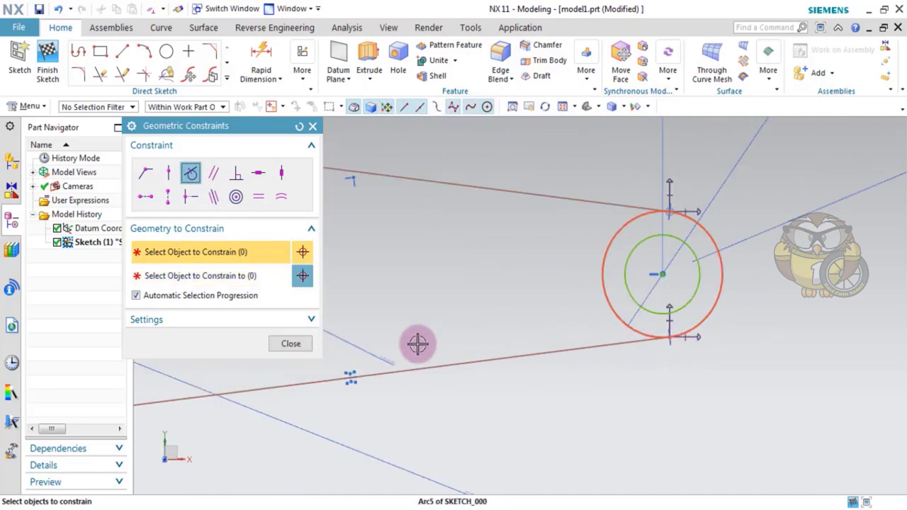
key("ctrl+f")
left_click(292, 345)
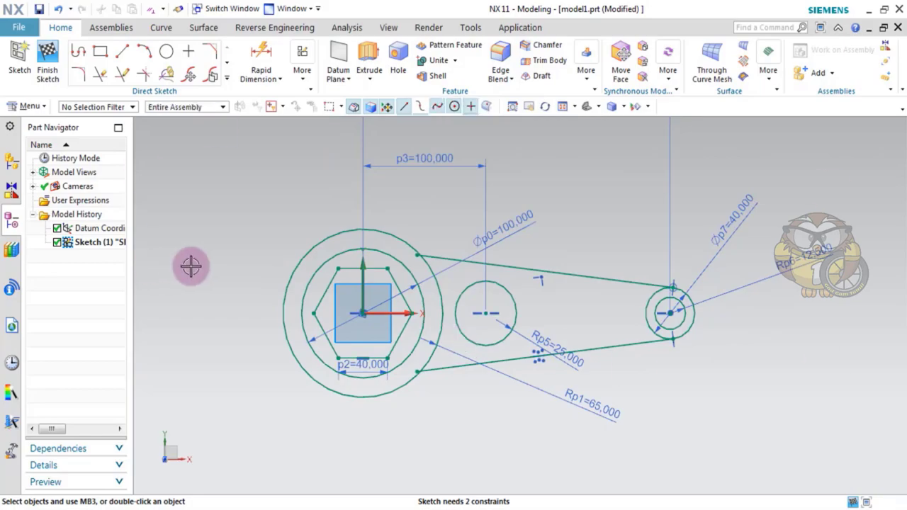
key("alt+Tab")
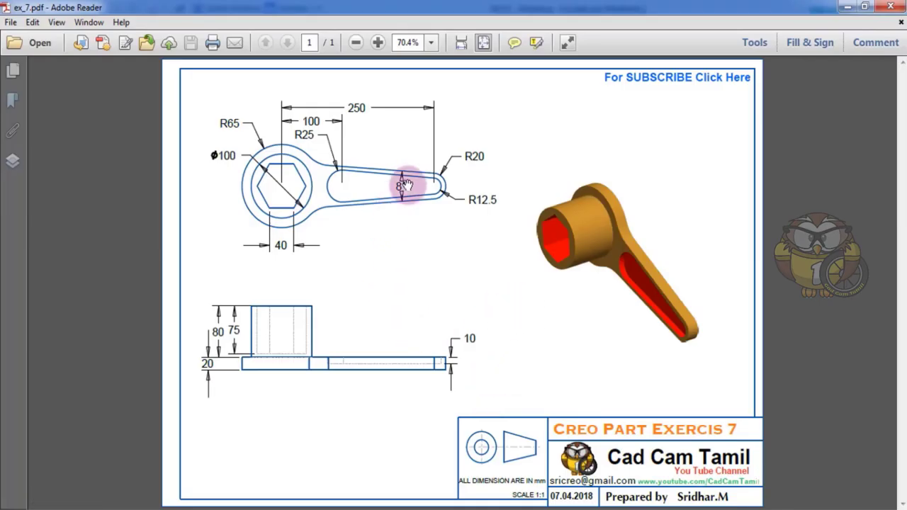
- Add an angular dimension of 8 degrees between the upper and lower handle lines
key("alt+Tab")
left_click(261, 56)
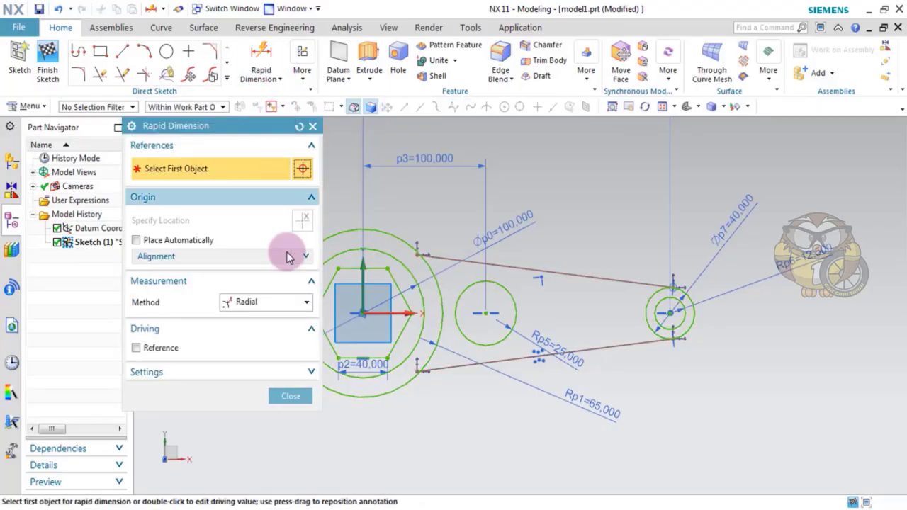
left_click(273, 302)
left_click(248, 403)
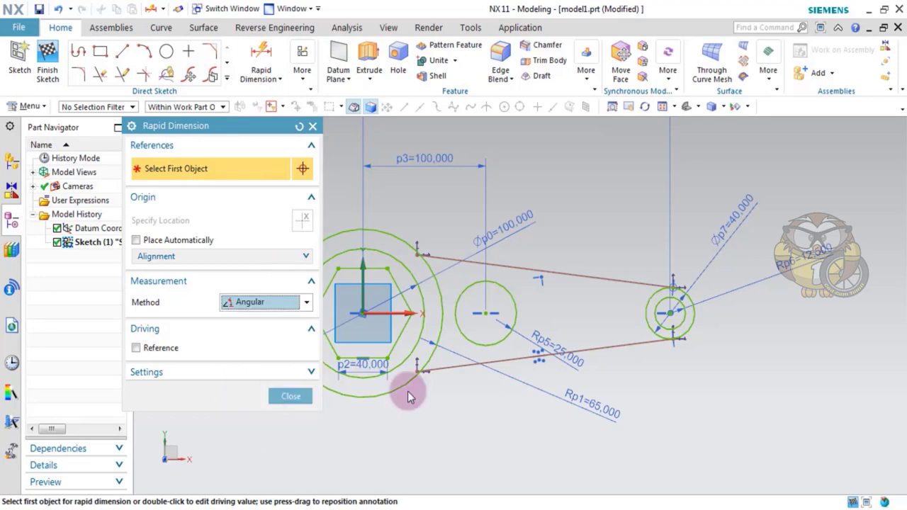
left_click(602, 280)
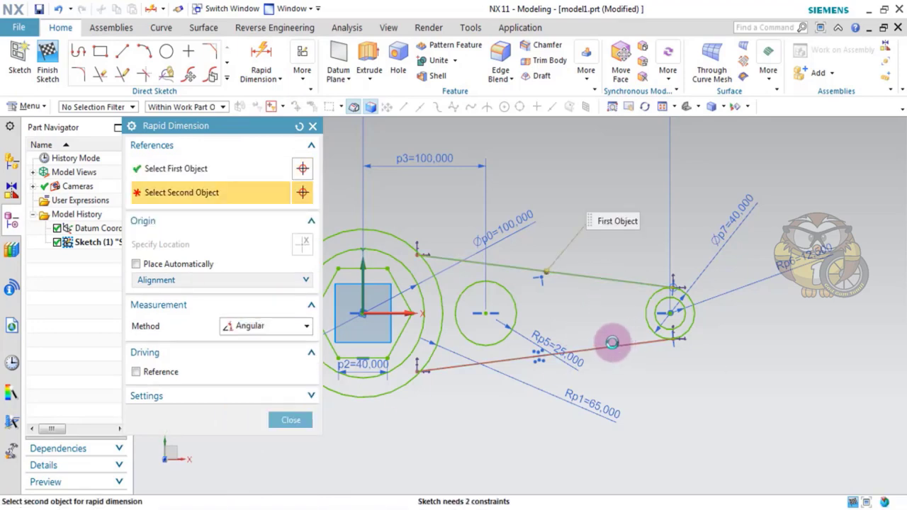
left_click(612, 343)
scroll(585, 308, "up", 5)
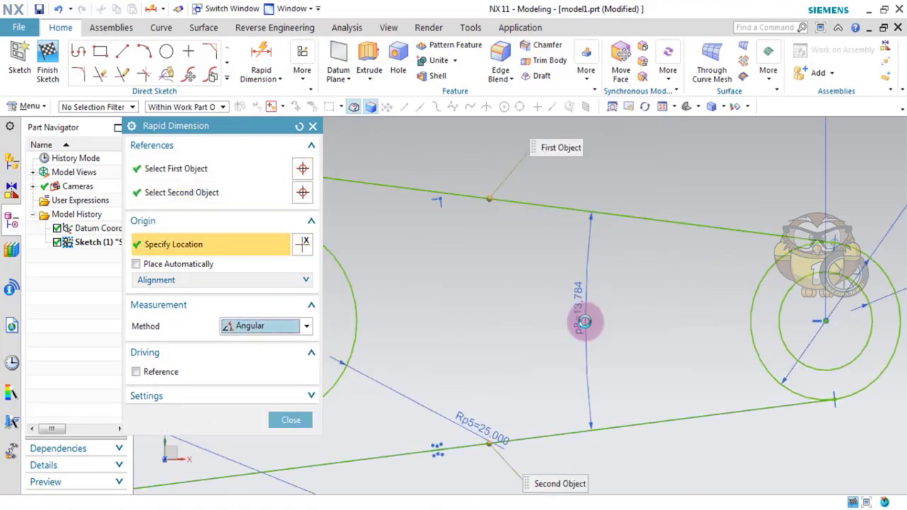
left_click(585, 322)
scroll(622, 310, "down", 4)
type("8")
key("Return")
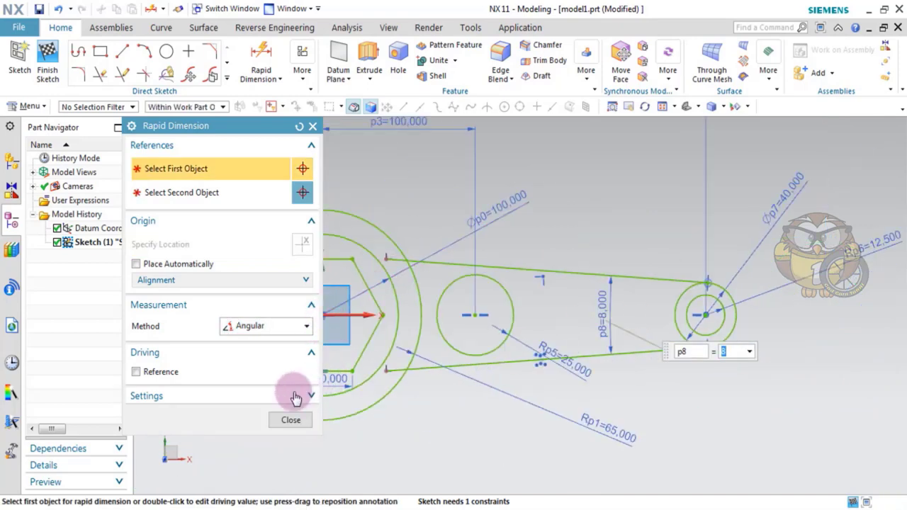
left_click(291, 420)
- Compare the sketch with the ex_7.pdf reference drawing and return to NX
scroll(374, 274, "down", 2)
scroll(411, 269, "up", 4)
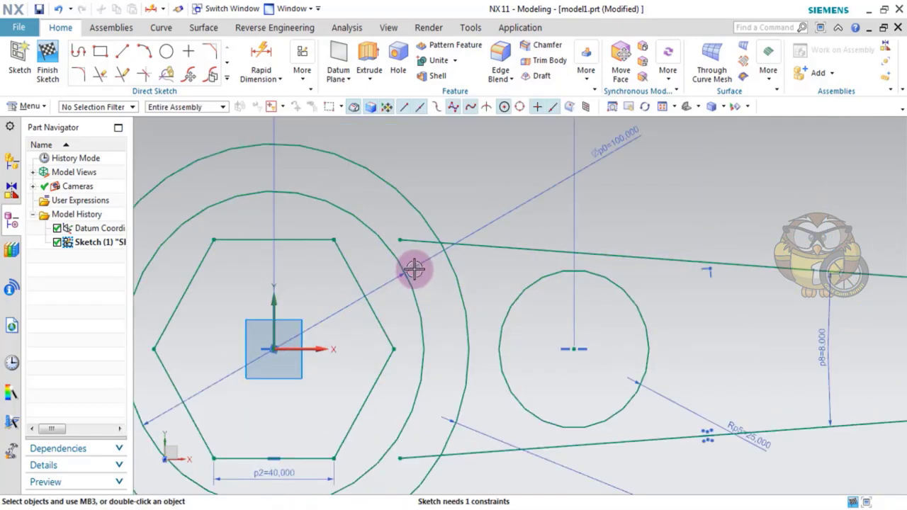
scroll(433, 255, "down", 3)
scroll(437, 251, "up", 3)
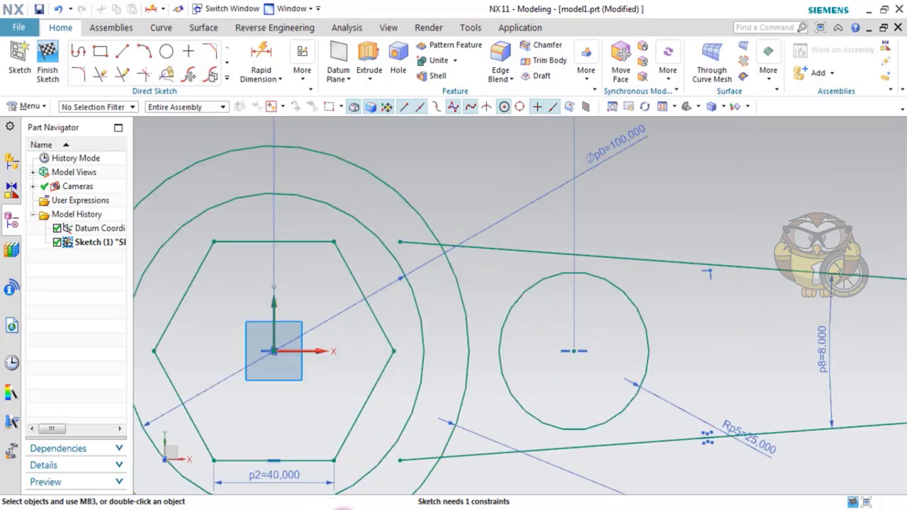
left_click(344, 507)
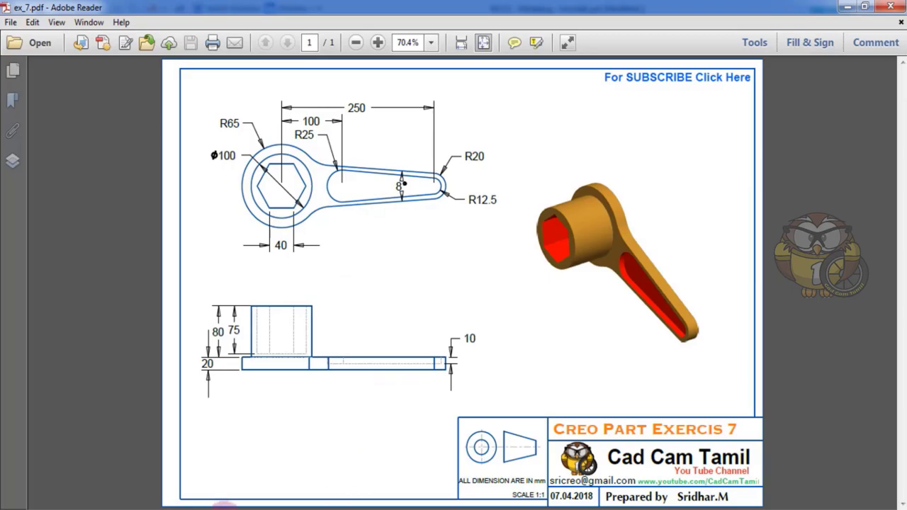
key("alt+Tab")
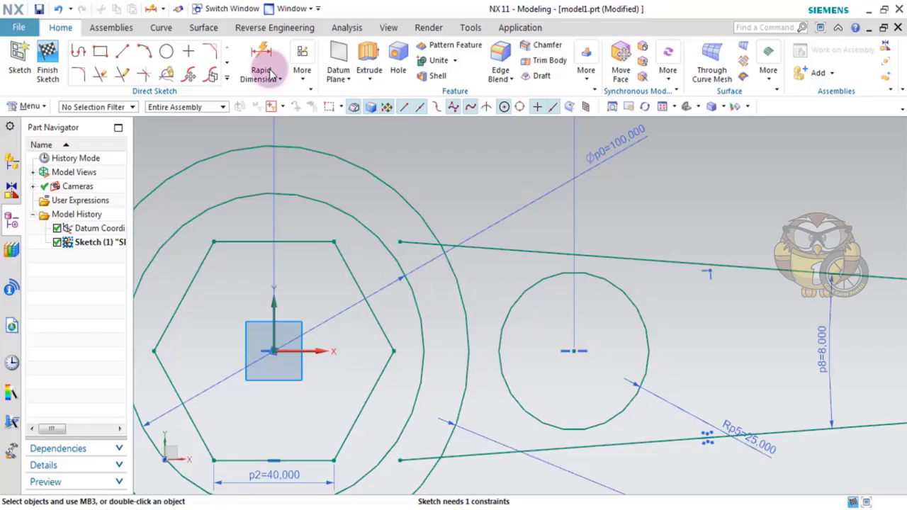
- Draw a connecting arc from the outer boss circle at the upper handle junction
left_click(212, 75)
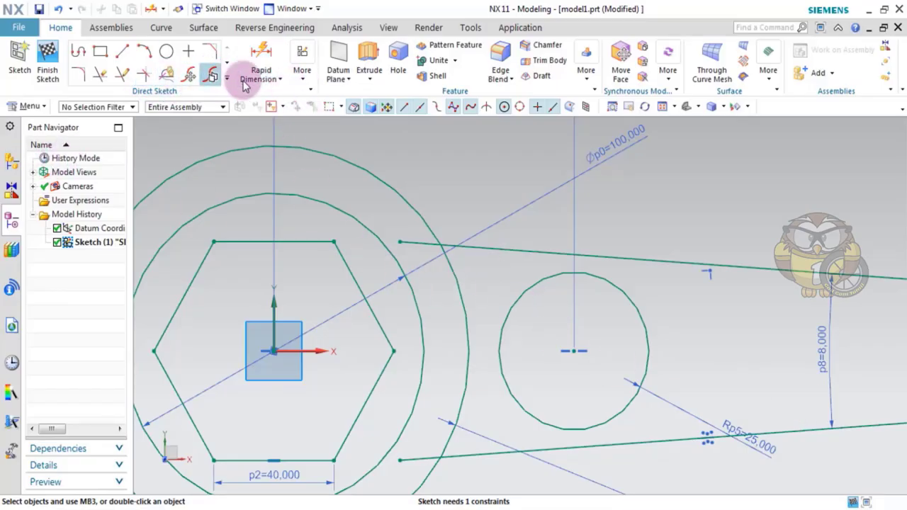
left_click(145, 51)
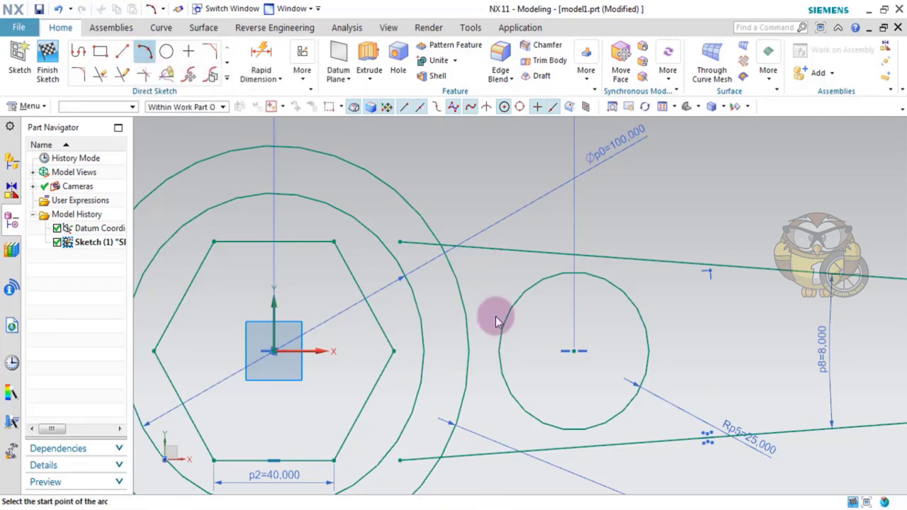
left_click(417, 211)
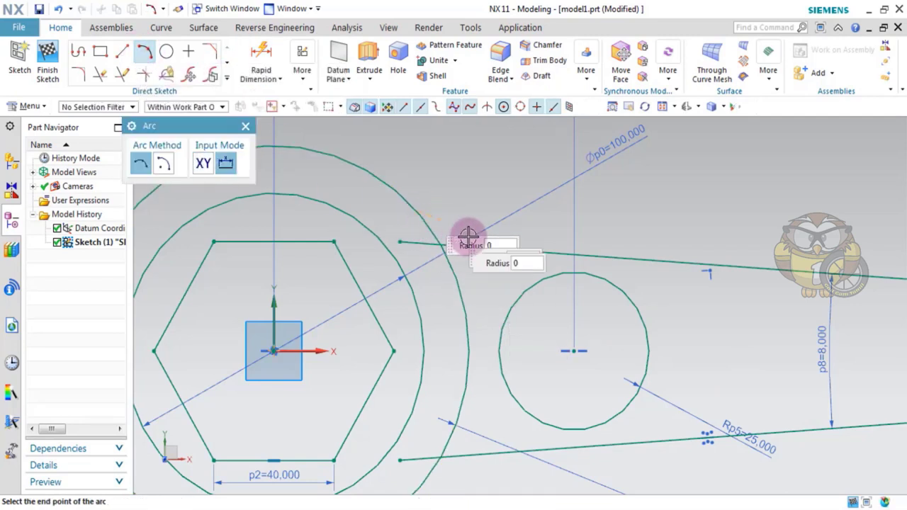
scroll(498, 248, "up", 3)
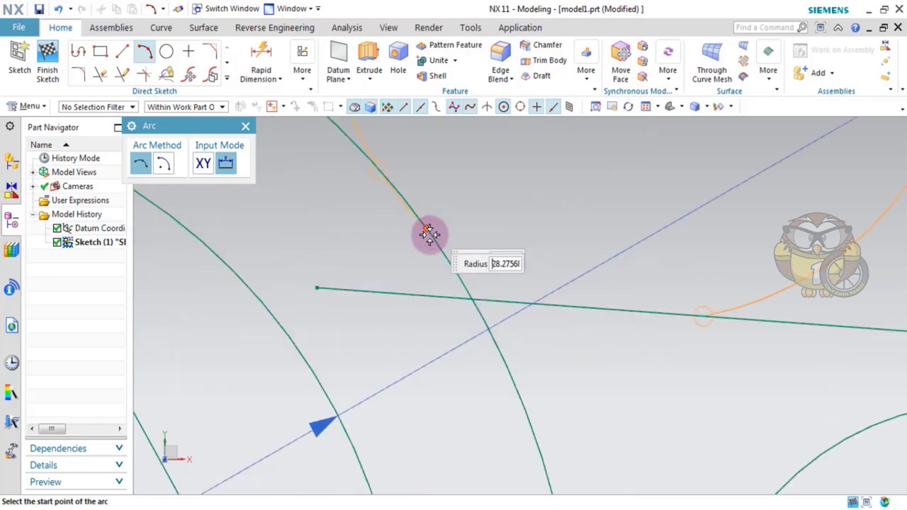
scroll(531, 268, "down", 4)
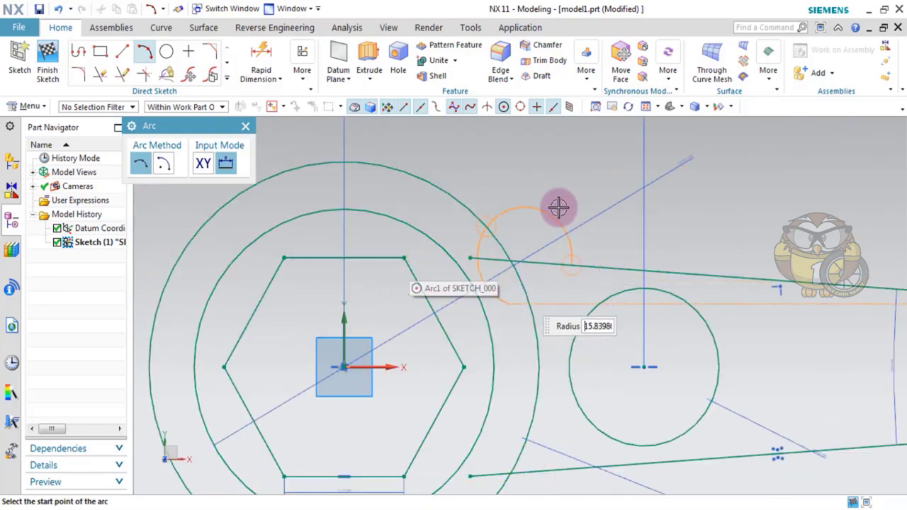
left_click(491, 181)
scroll(561, 290, "down", 5)
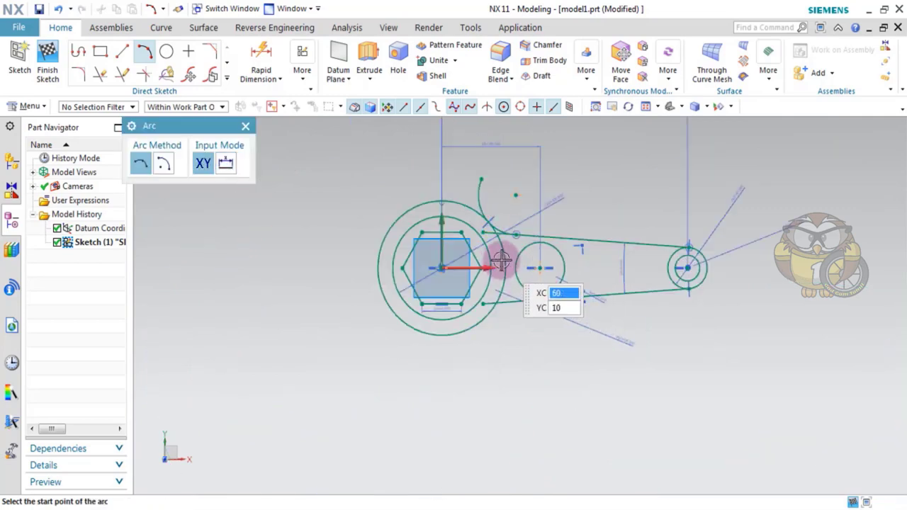
scroll(512, 265, "up", 5)
scroll(511, 264, "down", 3)
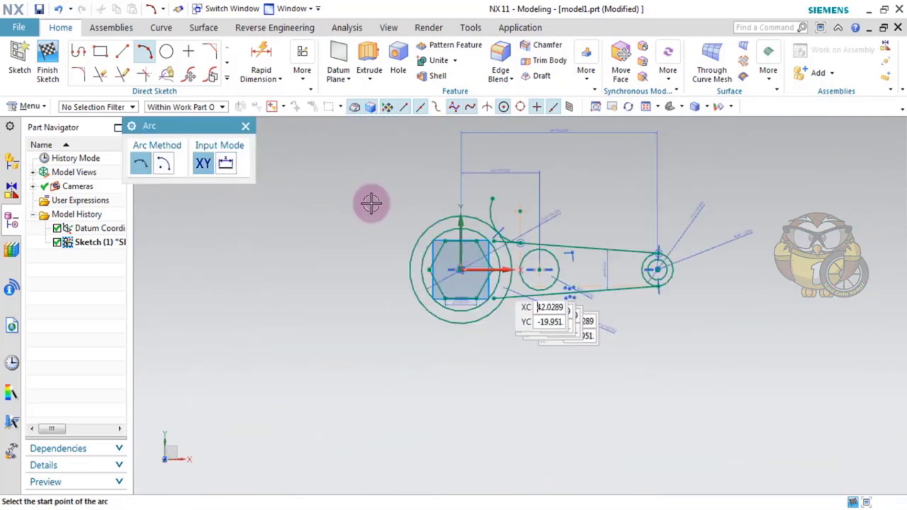
left_click(245, 125)
- Fillet the lower handle line into the outer boss circle
key("f")
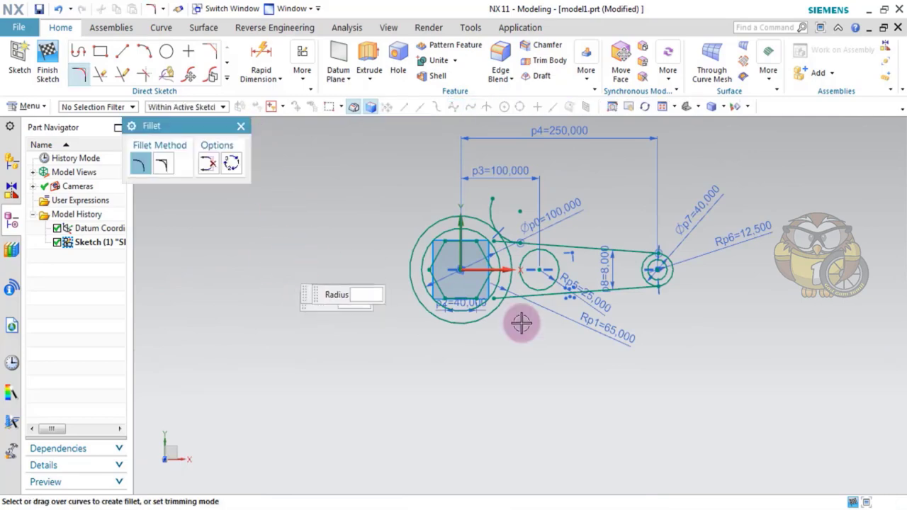
scroll(496, 305, "up", 5)
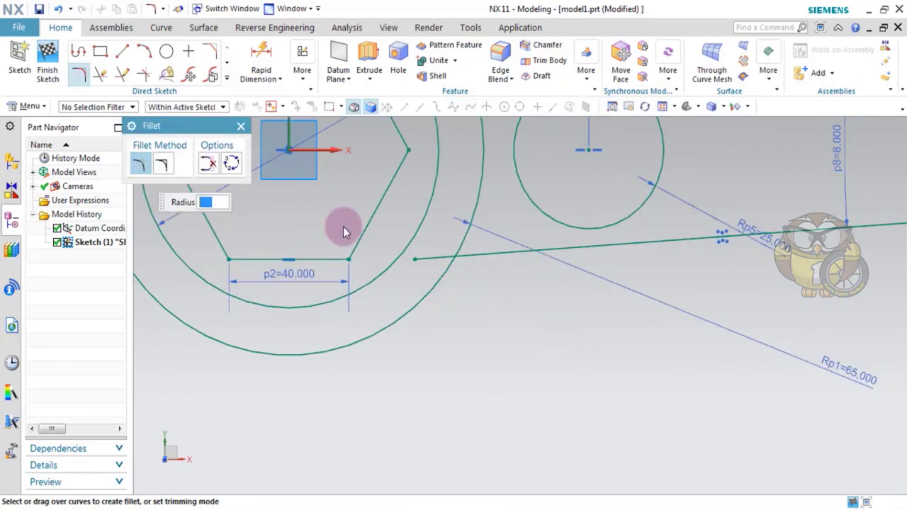
left_click(451, 276)
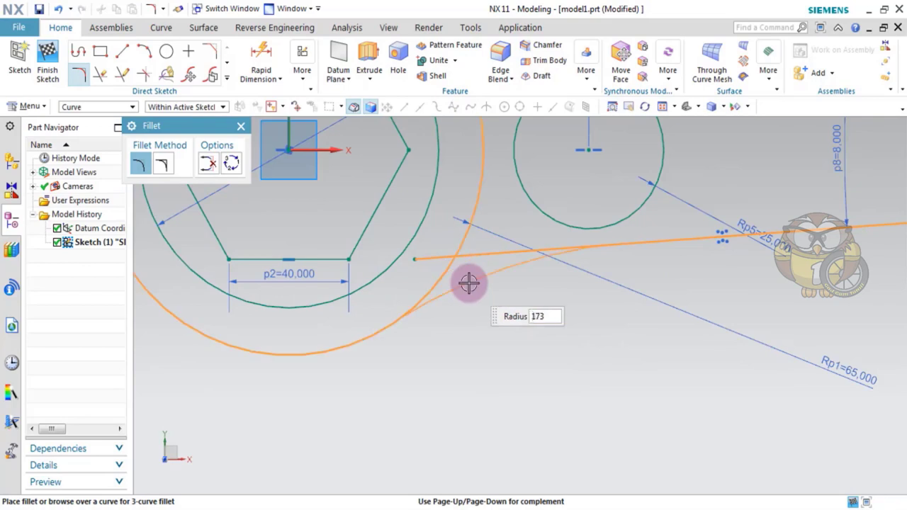
left_click(463, 279)
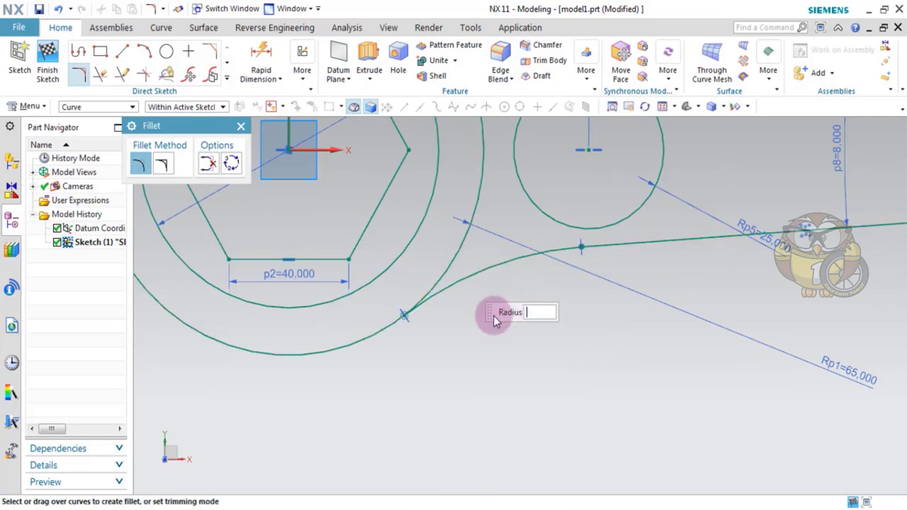
scroll(504, 314, "down", 5)
scroll(503, 306, "up", 3)
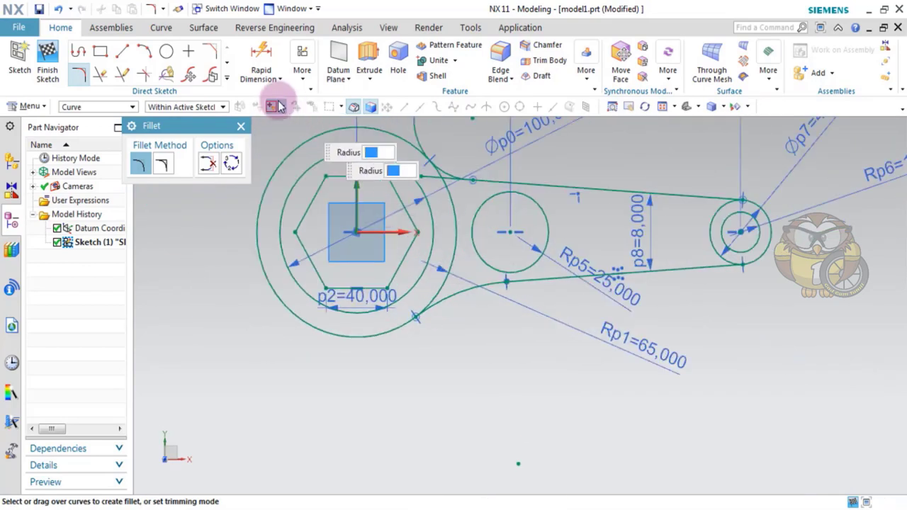
left_click(241, 125)
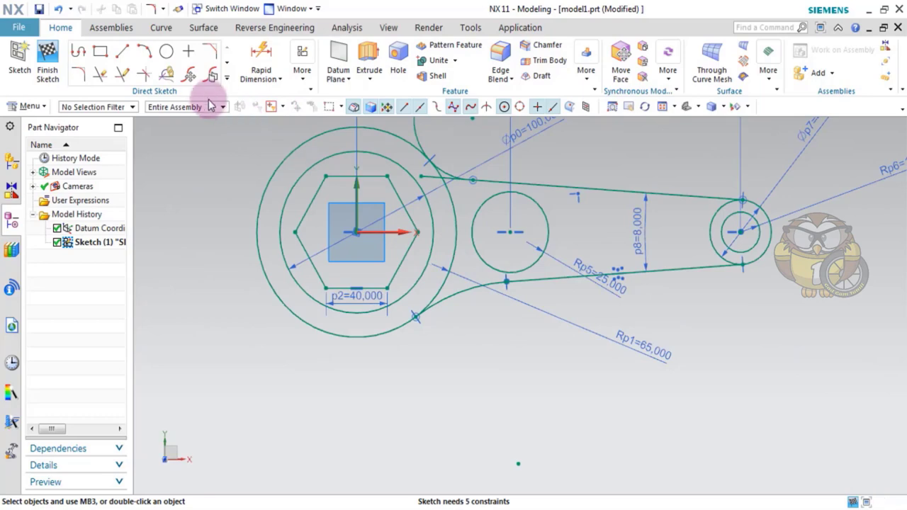
- Quick Trim the short line stub and leftover arc pieces at the handle-boss junction
left_click(100, 77)
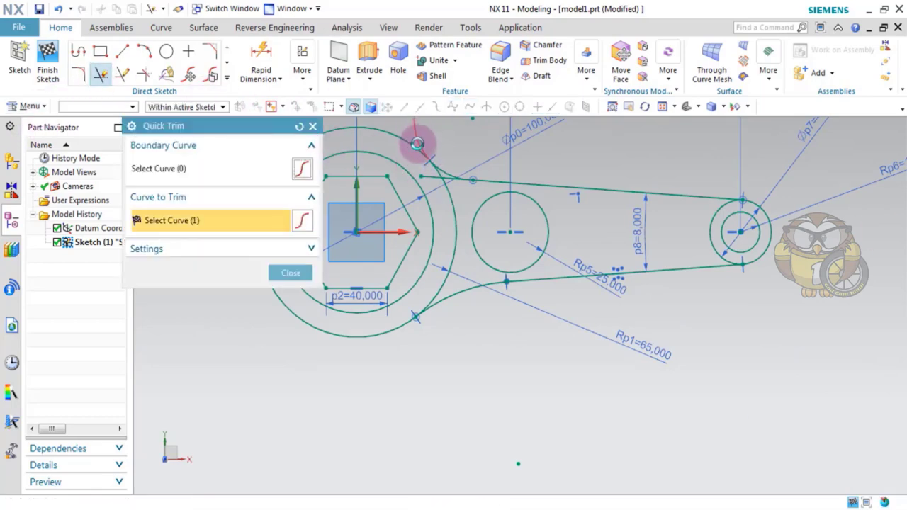
scroll(431, 173, "up", 4)
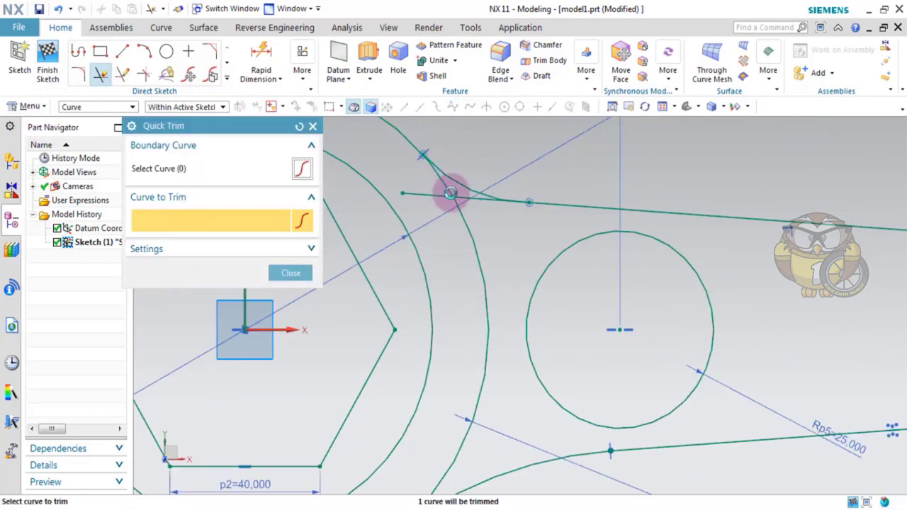
left_click(453, 196)
left_click(463, 200)
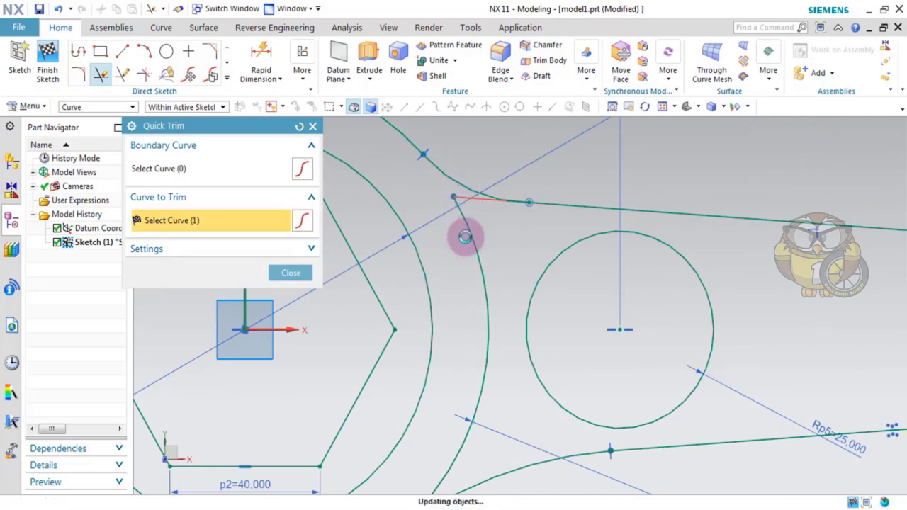
left_click(482, 233)
- Trim away the remaining leftover straight segment and finish trimming
scroll(496, 261, "down", 5)
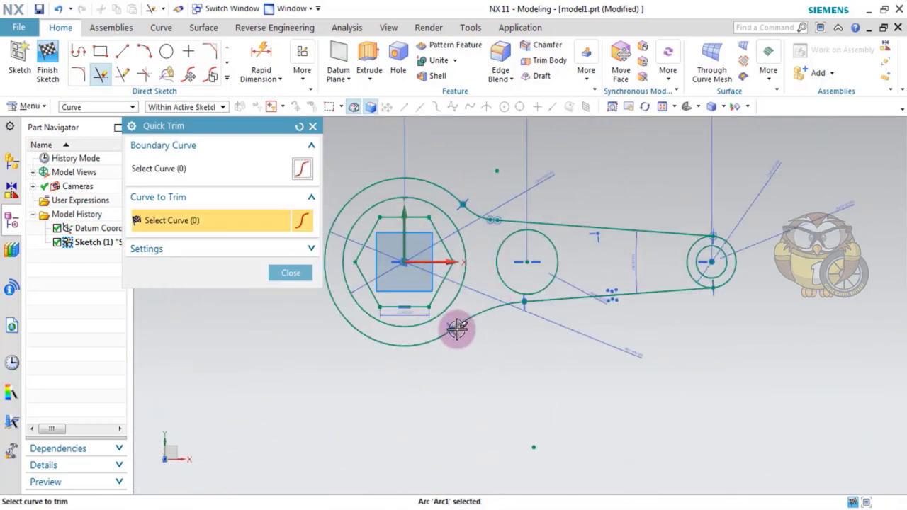
scroll(482, 200, "up", 3)
scroll(486, 217, "down", 2)
scroll(489, 192, "up", 2)
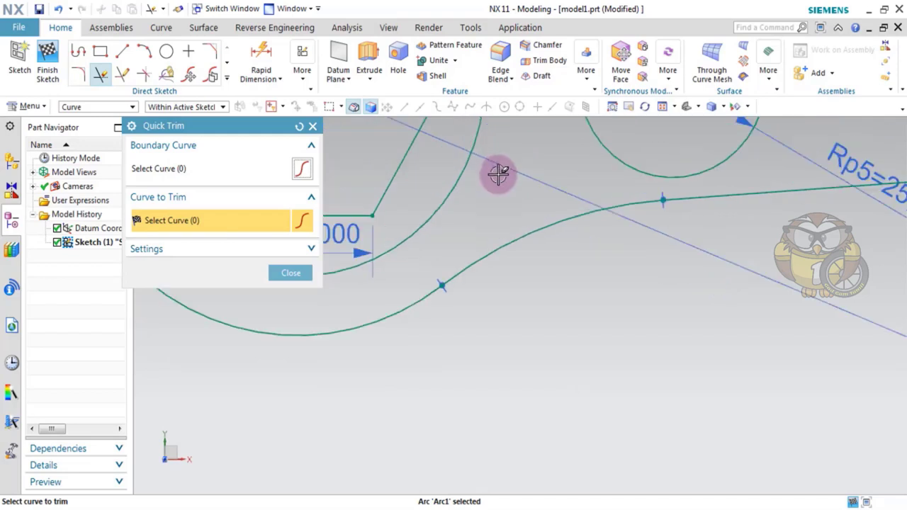
scroll(504, 323, "down", 5)
scroll(521, 243, "up", 8)
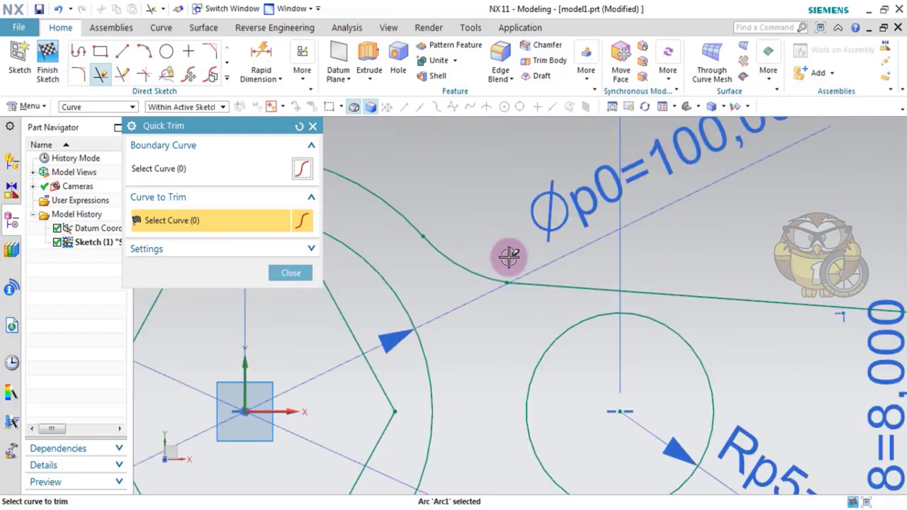
scroll(560, 349, "up", 2)
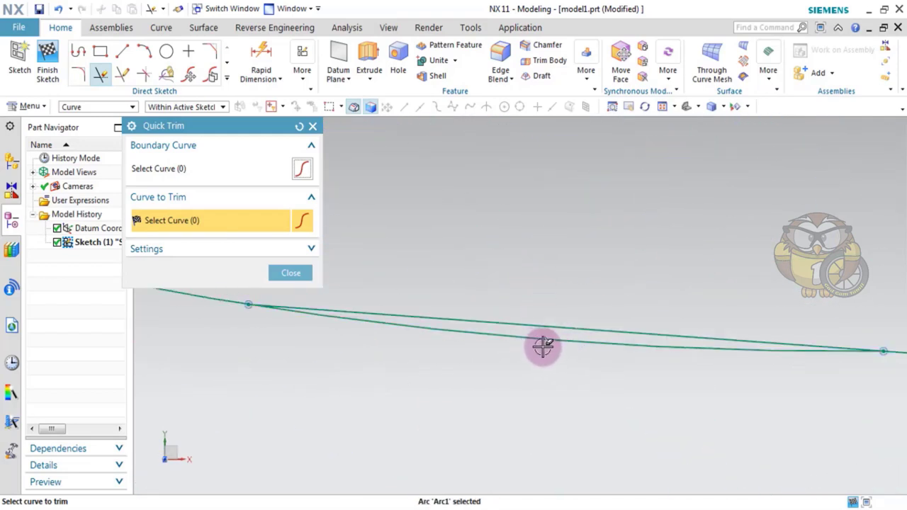
scroll(597, 366, "down", 4)
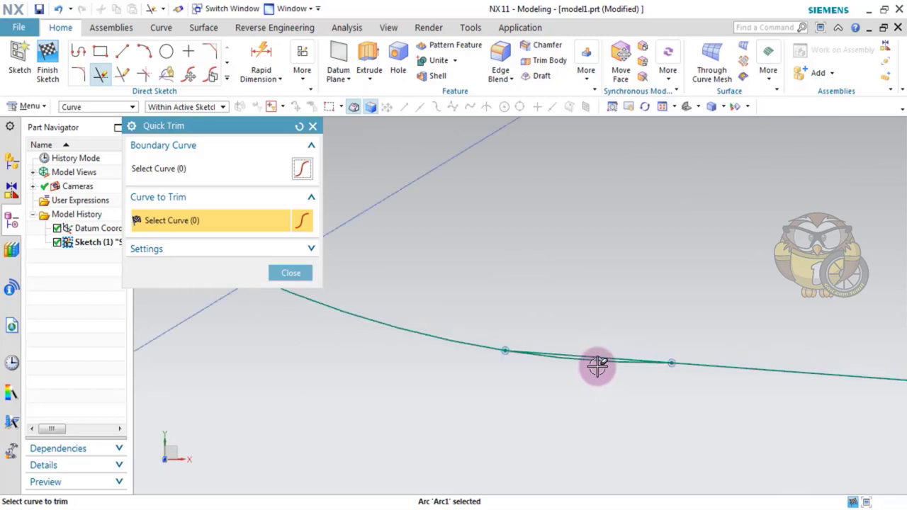
scroll(597, 367, "down", 4)
scroll(597, 367, "up", 5)
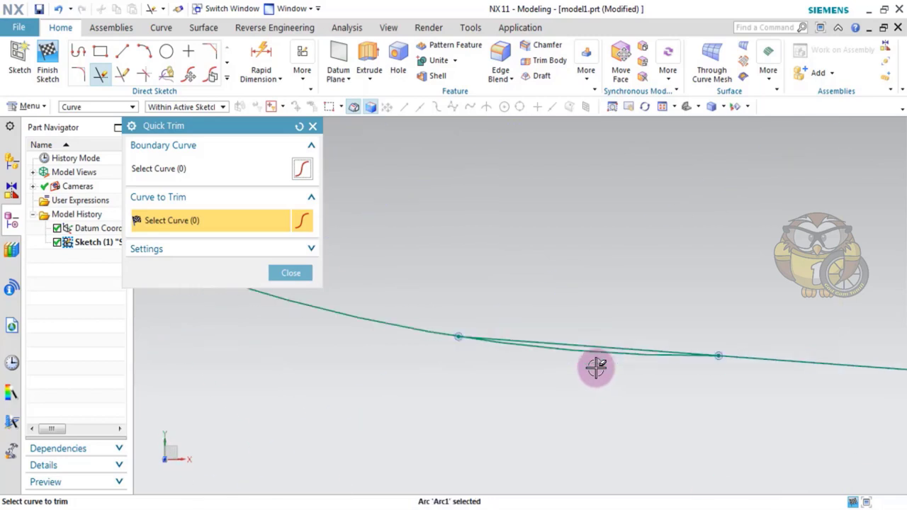
scroll(595, 355, "up", 4)
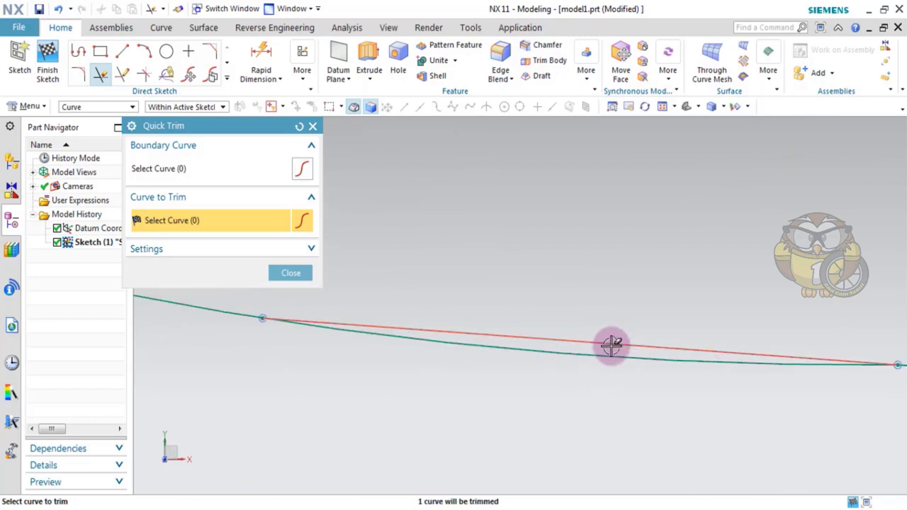
left_click(612, 345)
scroll(608, 358, "down", 5)
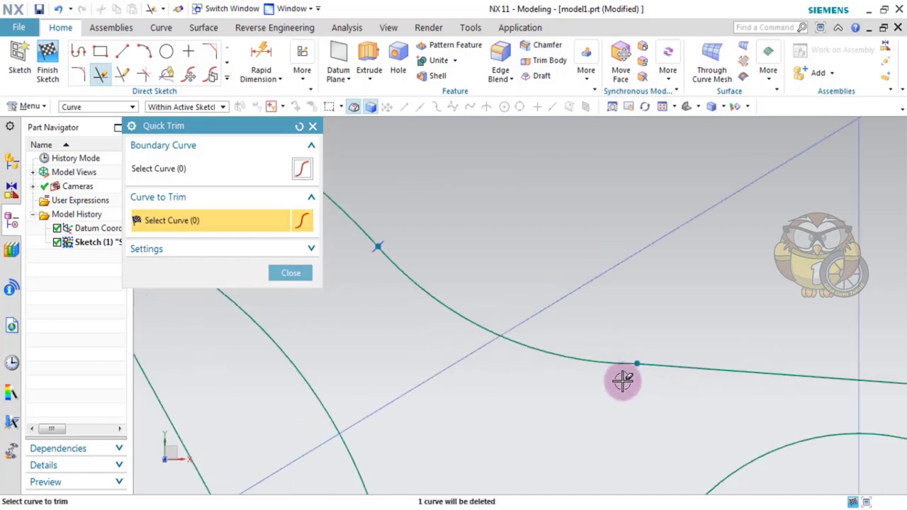
scroll(603, 380, "down", 4)
scroll(602, 406, "down", 4)
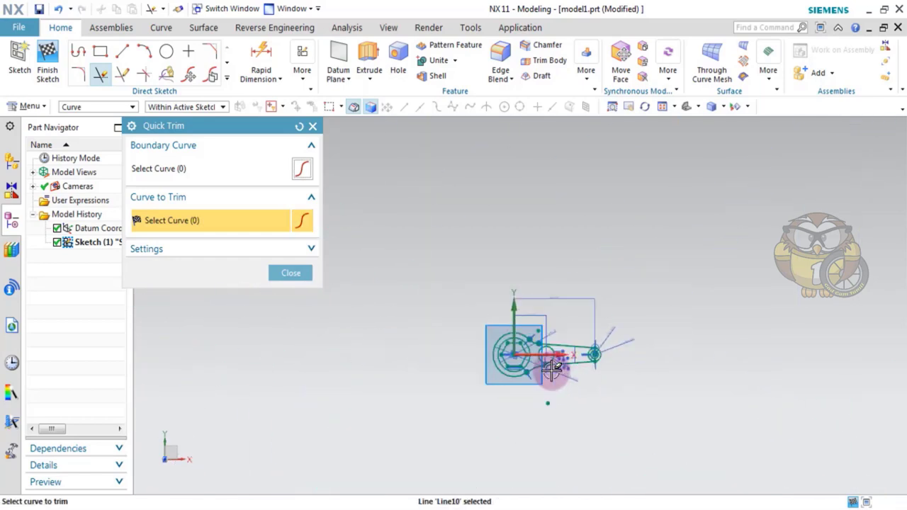
scroll(498, 339, "up", 2)
scroll(511, 339, "up", 4)
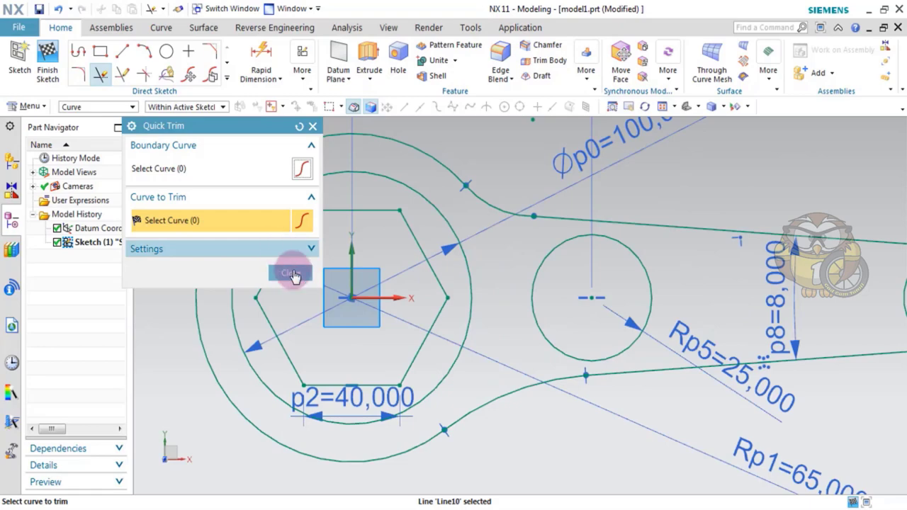
left_click(293, 276)
- Make the upper fillet arc tangent to the handle line and both fillet arcs equal radius
left_click(167, 74)
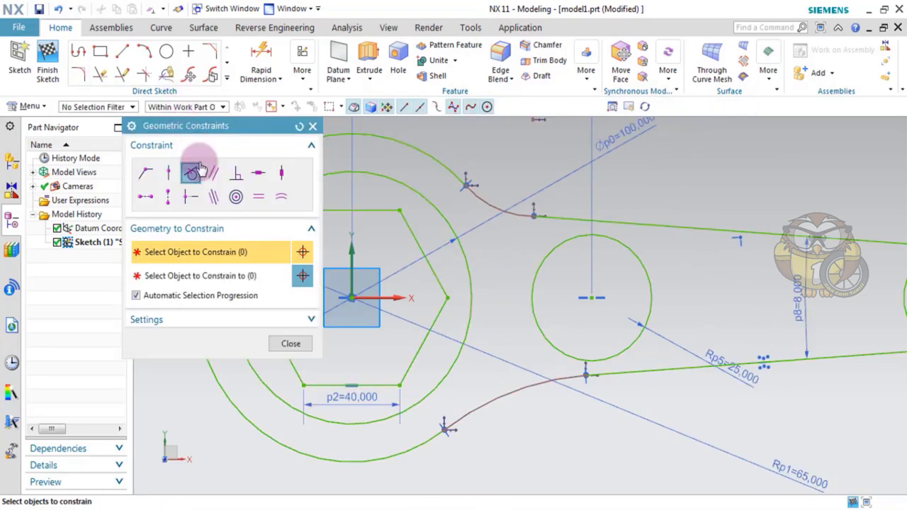
left_click(198, 170)
left_click(521, 214)
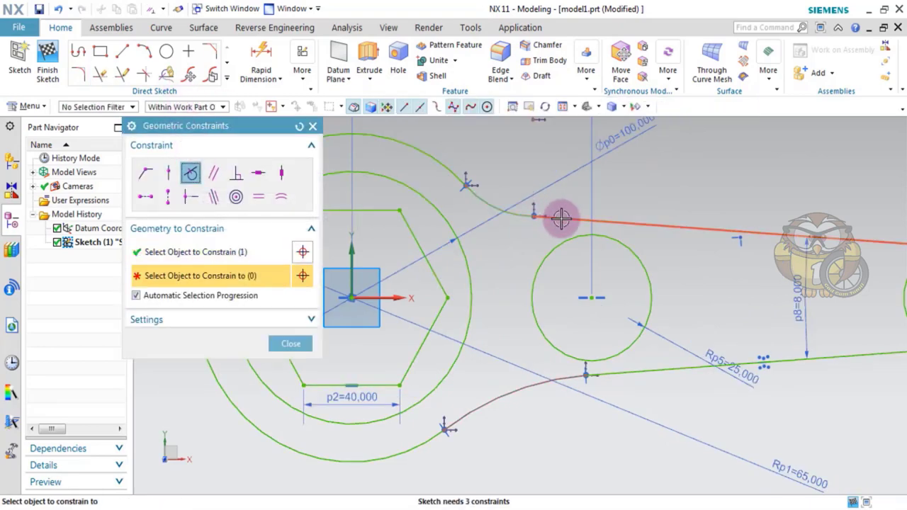
left_click(526, 265)
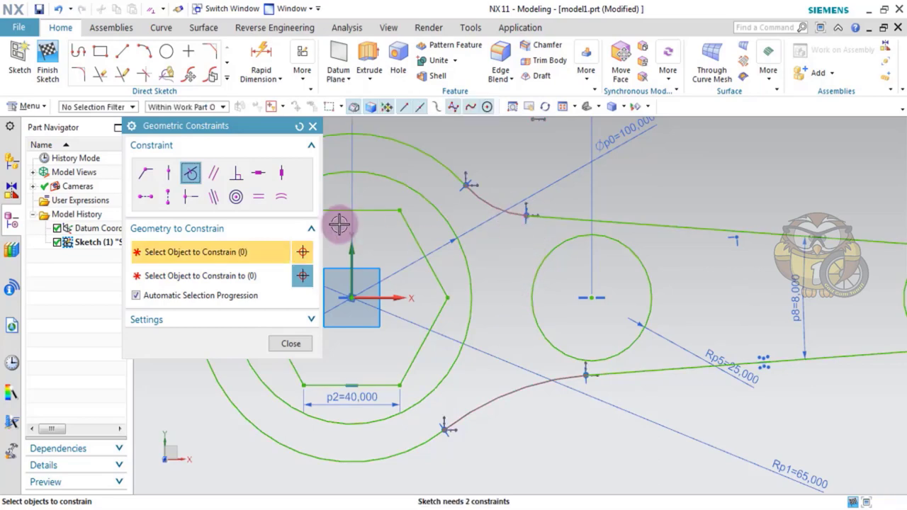
left_click(282, 196)
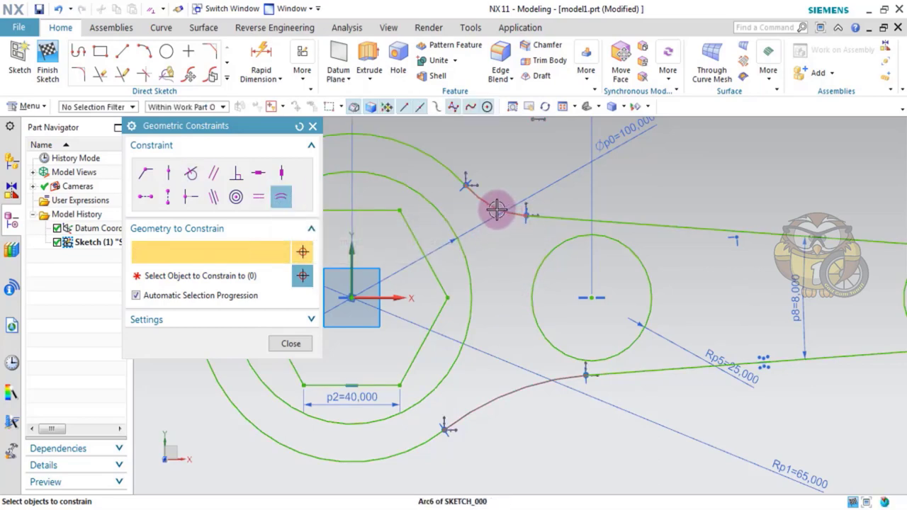
left_click(496, 209)
left_click(519, 386)
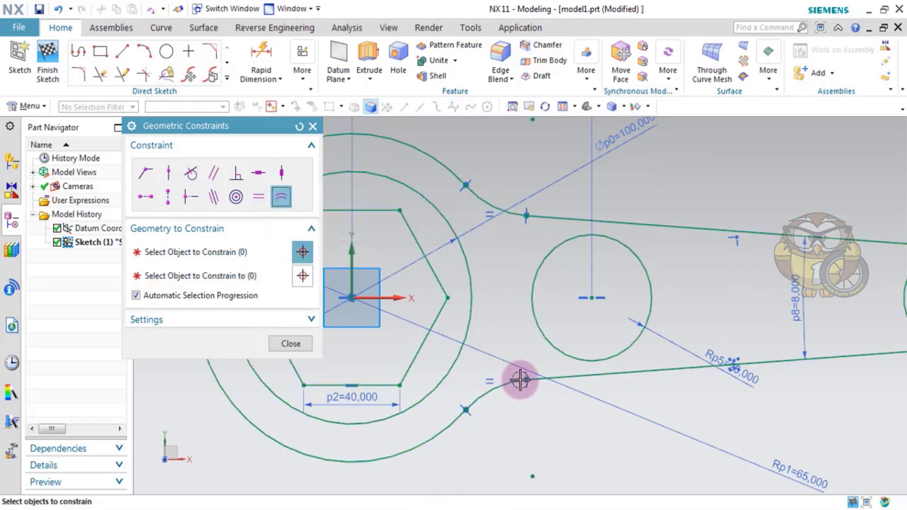
left_click(291, 344)
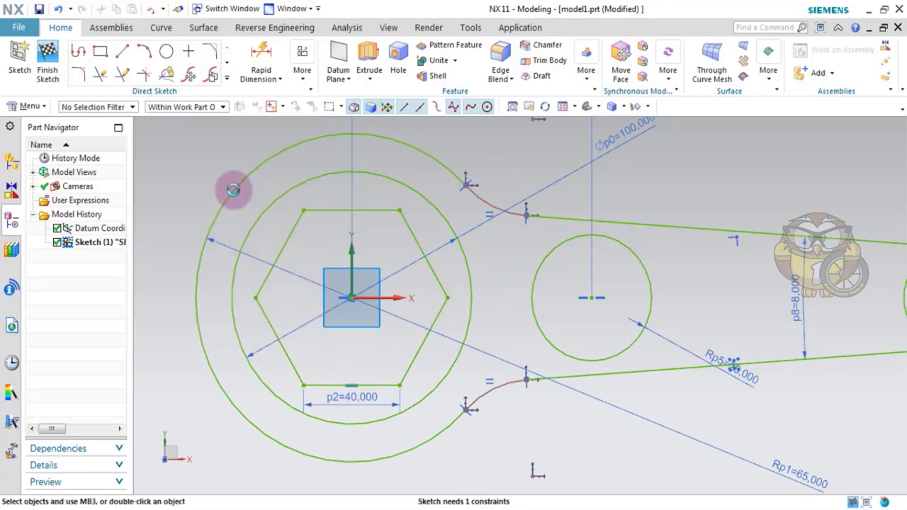
- Add a radial dimension of 50 to the upper fillet arc, then view the reference PDF
left_click(262, 80)
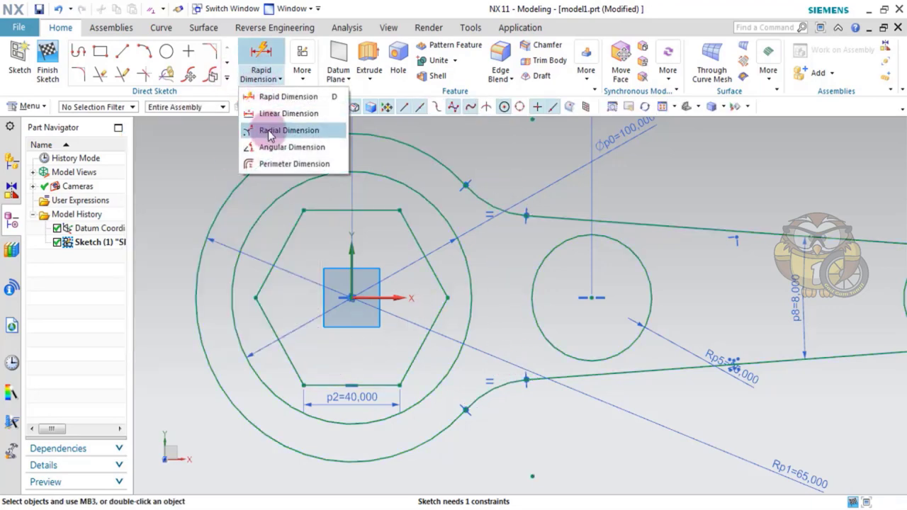
left_click(280, 128)
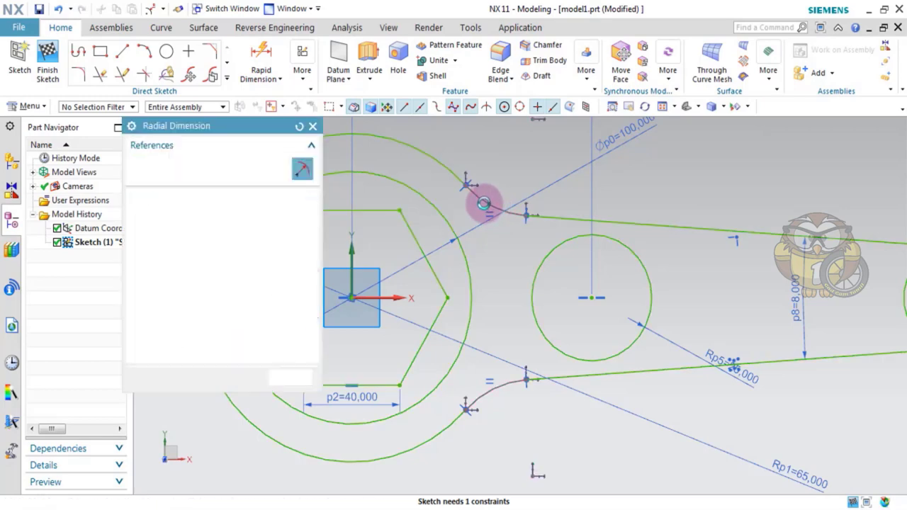
left_click(482, 204)
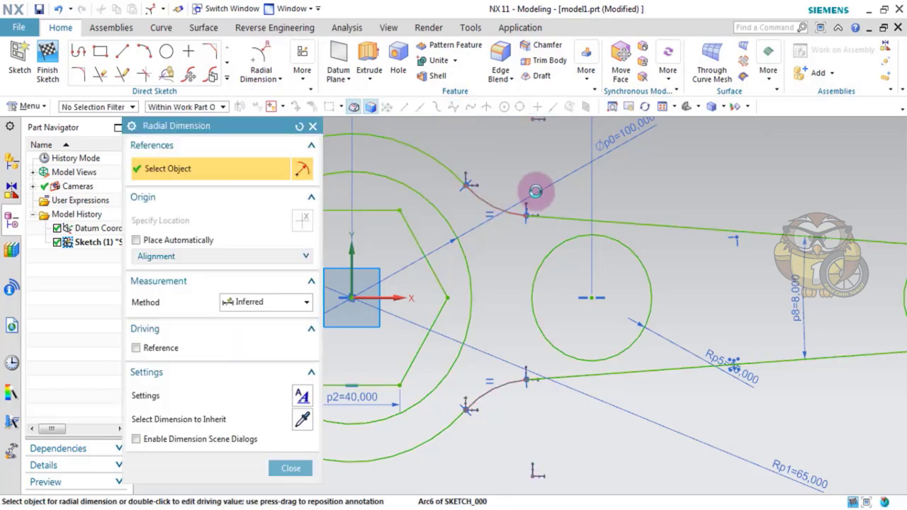
left_click(549, 163)
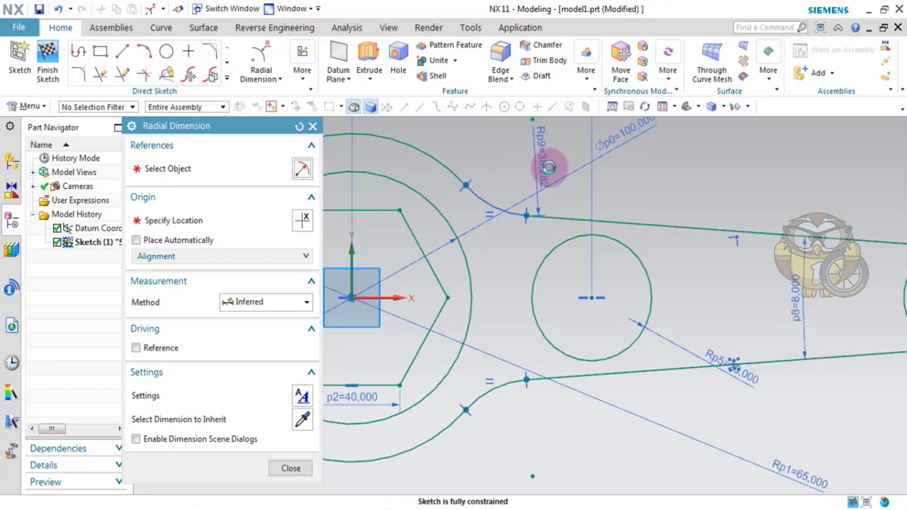
double_click(549, 166)
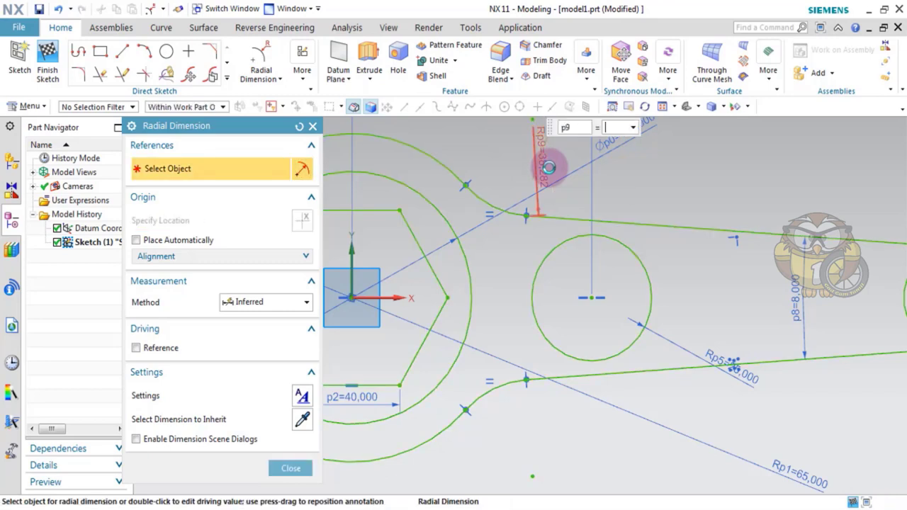
key("Return")
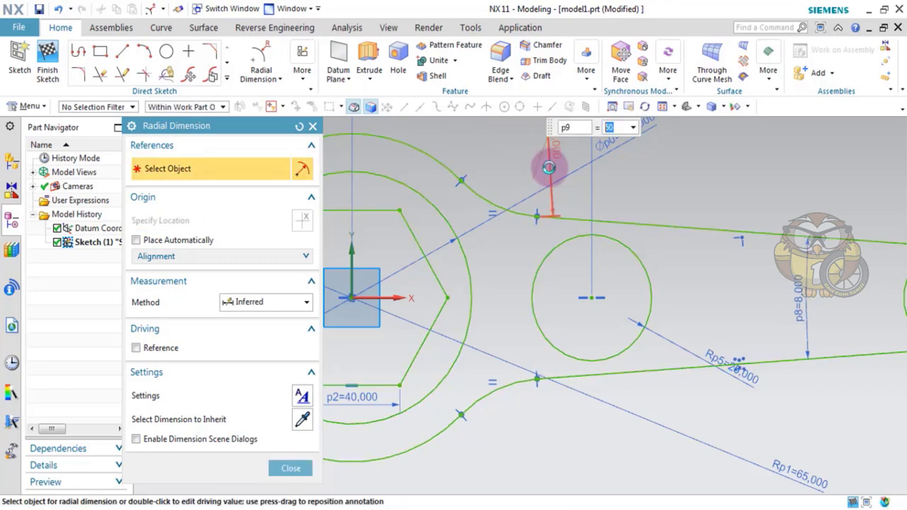
scroll(532, 263, "down", 4)
scroll(541, 327, "up", 3)
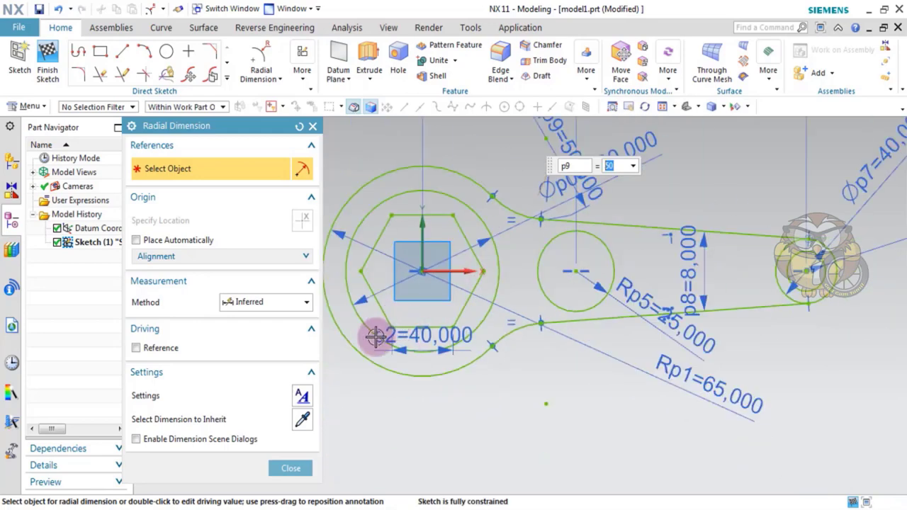
left_click(289, 469)
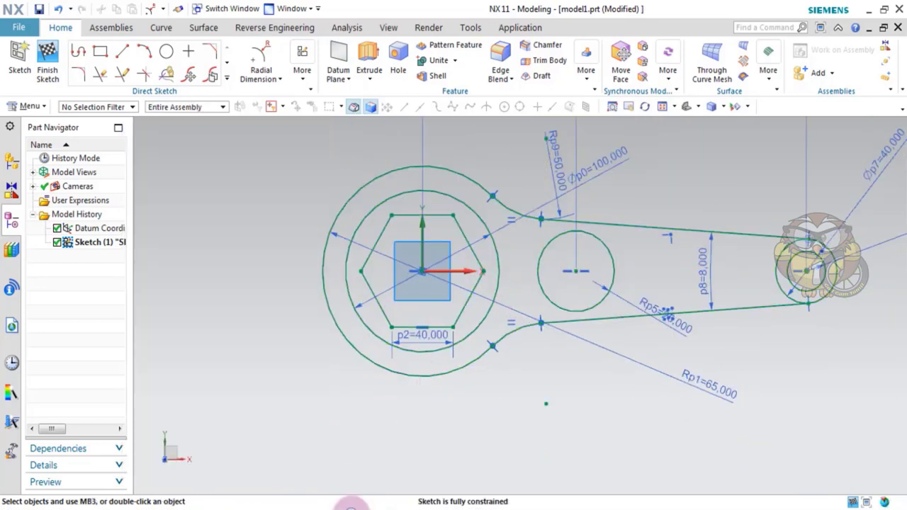
key("alt+Tab")
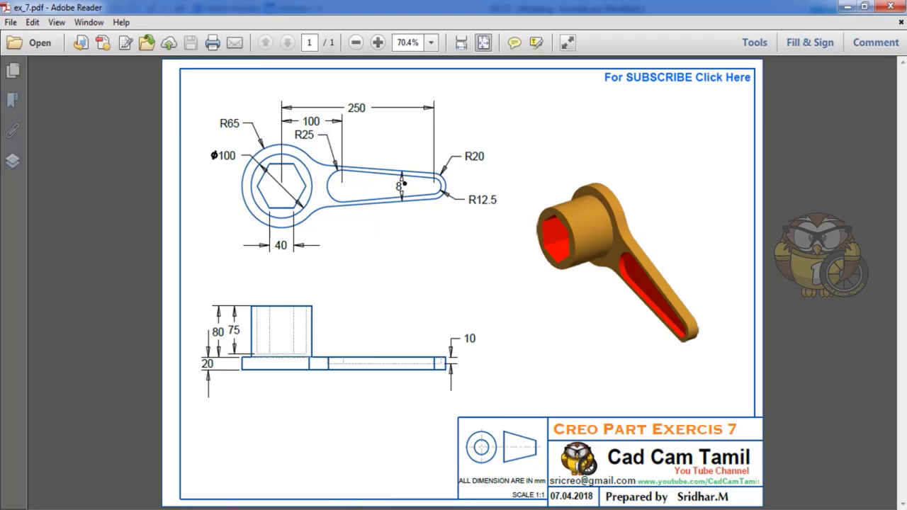
- Return from the ex_7.pdf drawing to the NX sketch and start the Line tool
left_click(260, 505)
left_click(121, 51)
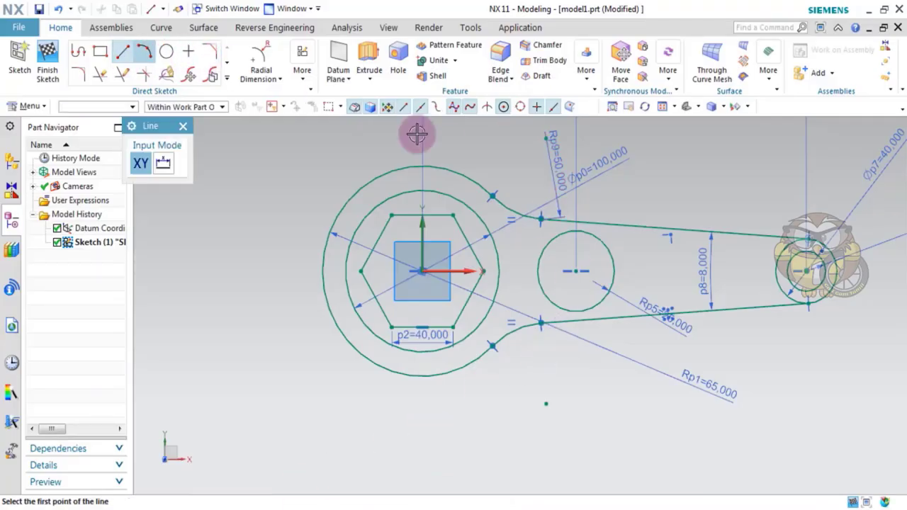
- Draw the upper slot line from the middle circle to near the right-hand circle
left_click(575, 231)
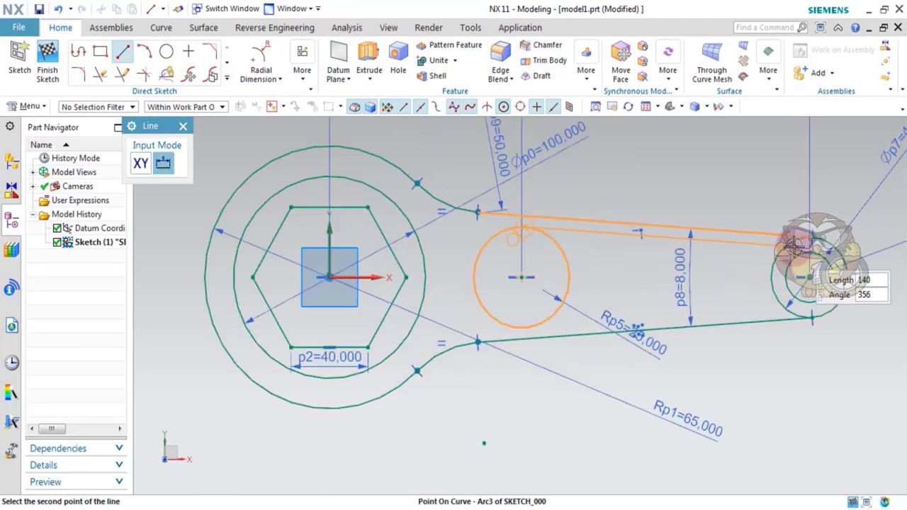
scroll(796, 279, "up", 3)
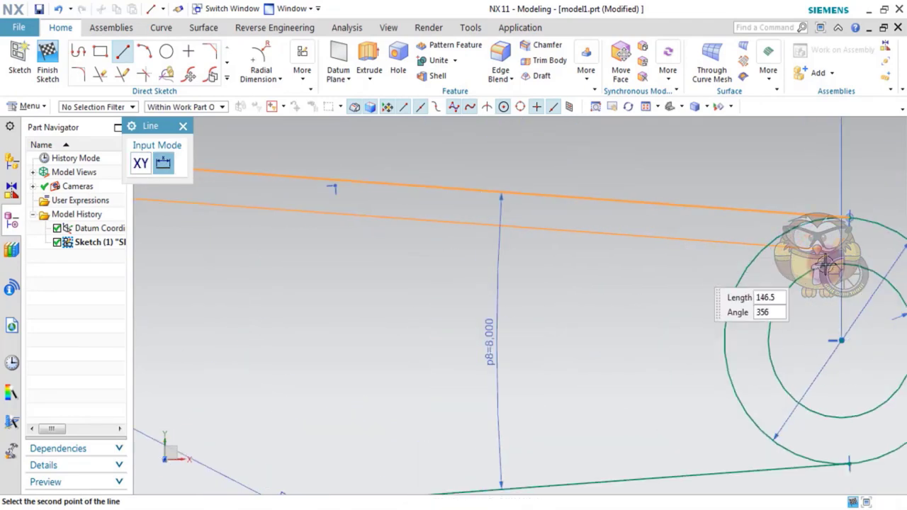
scroll(746, 259, "down", 2)
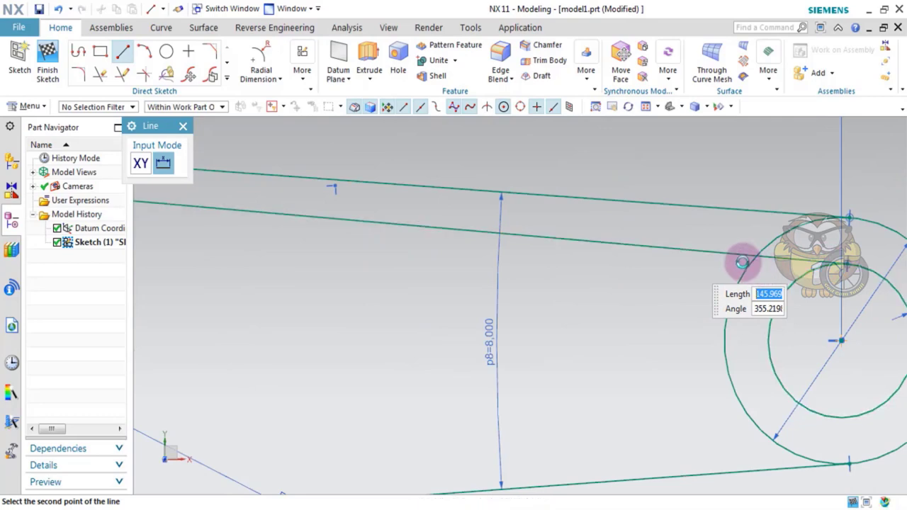
left_click(674, 239)
scroll(674, 239, "down", 3)
left_click(183, 127)
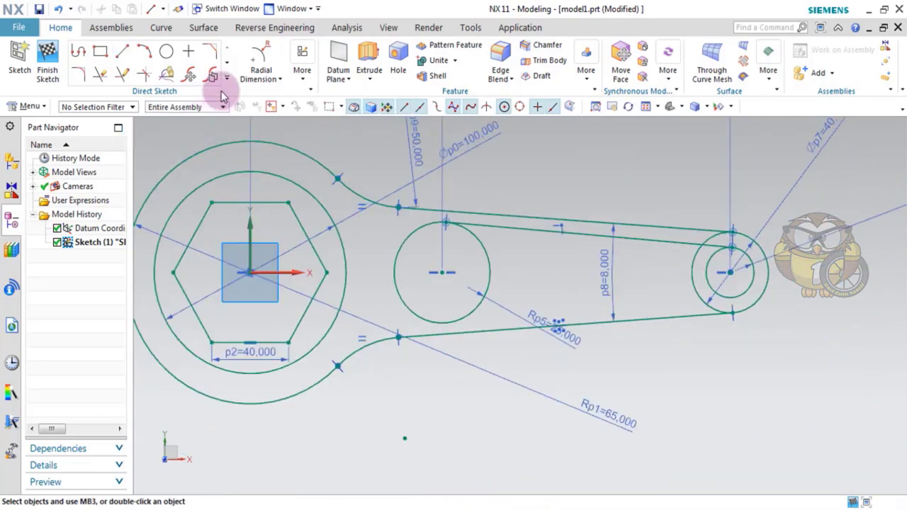
- Mirror the upper slot line about the horizontal axis to create the lower slot line
left_click(227, 79)
left_click(81, 189)
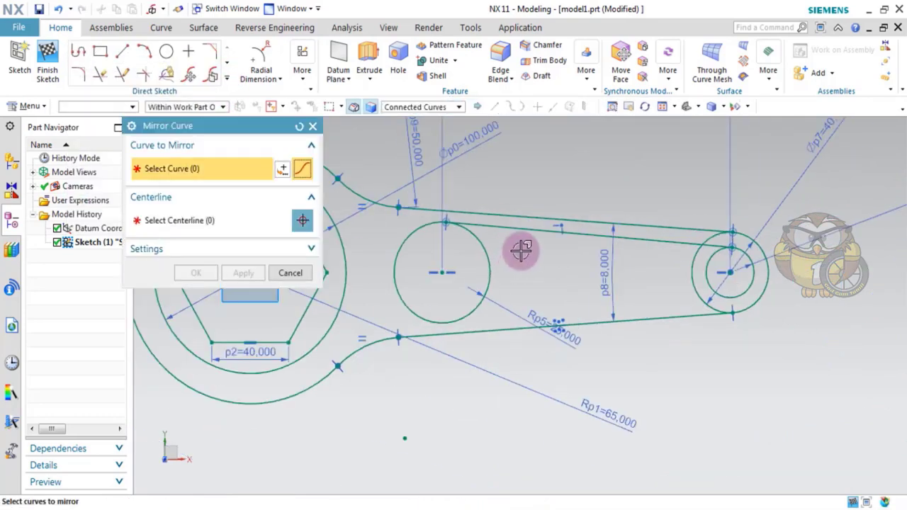
left_click(527, 225)
left_click(188, 221)
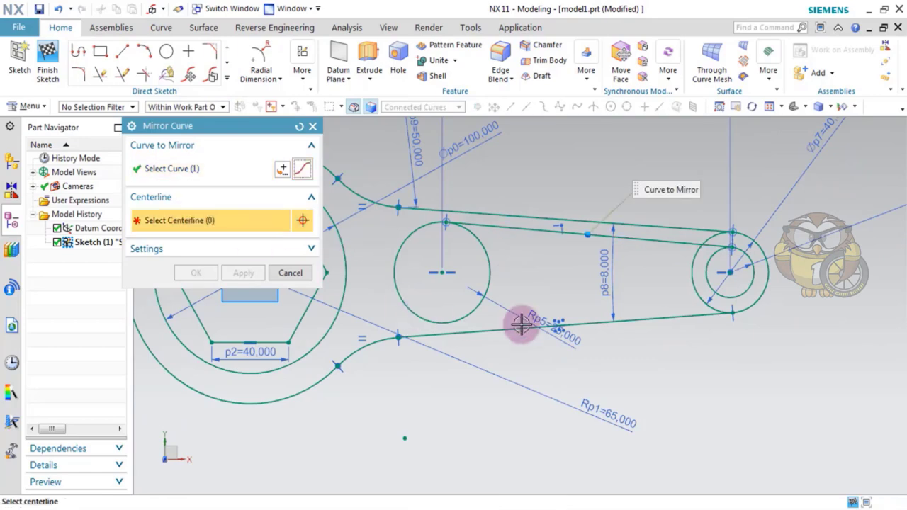
scroll(508, 315, "down", 5)
scroll(521, 312, "up", 5)
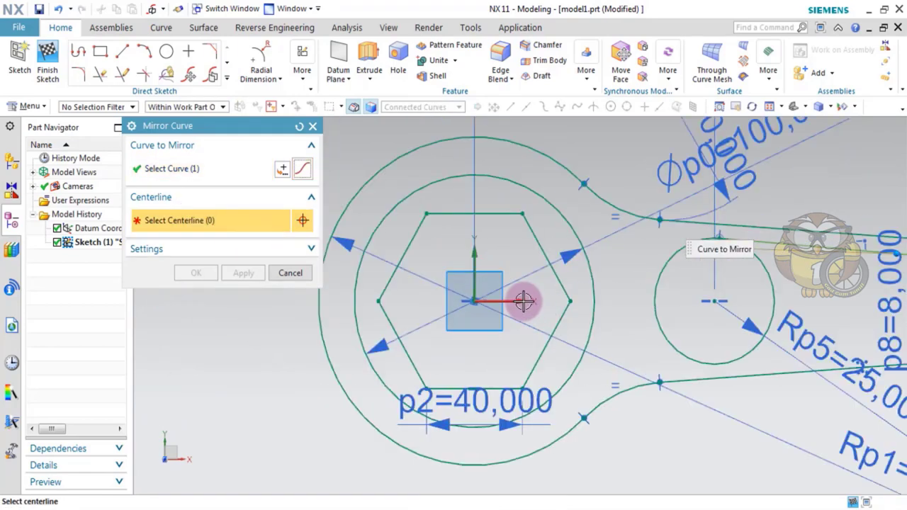
left_click(523, 301)
middle_click(523, 302)
scroll(377, 291, "down", 5)
scroll(629, 314, "up", 5)
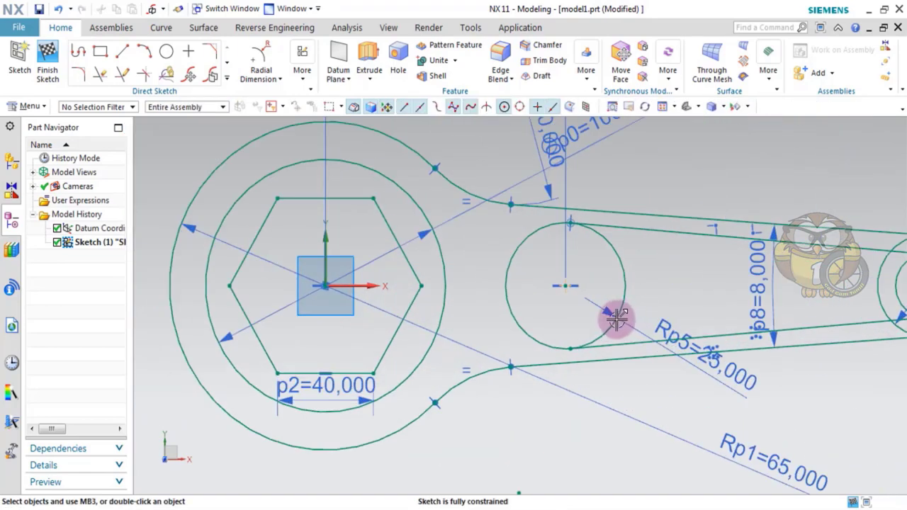
- Make the lower slot line tangent to both the left and right slot circles
key("c")
scroll(541, 320, "down", 3)
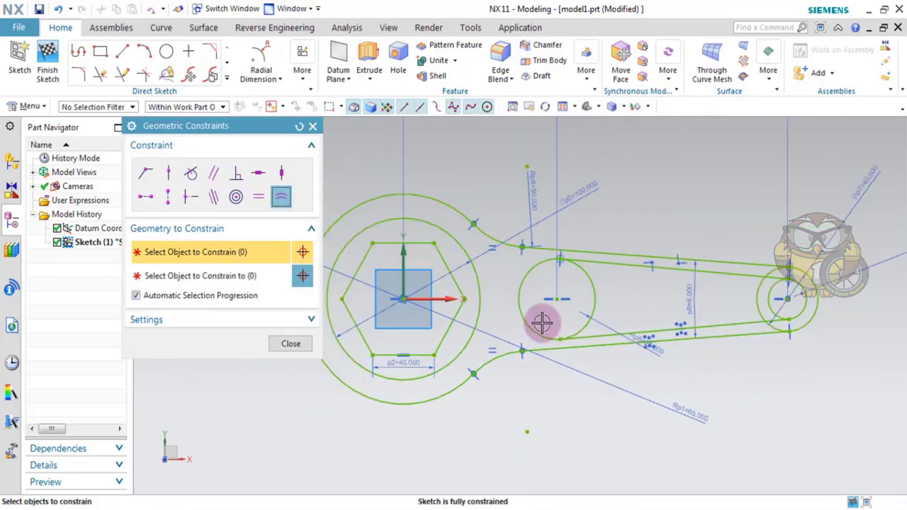
scroll(541, 322, "down", 1)
scroll(543, 322, "up", 2)
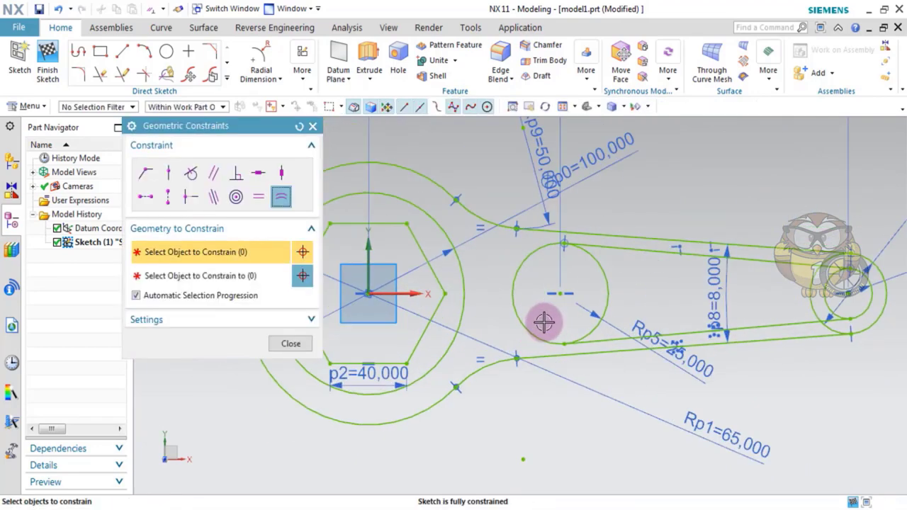
left_click(190, 173)
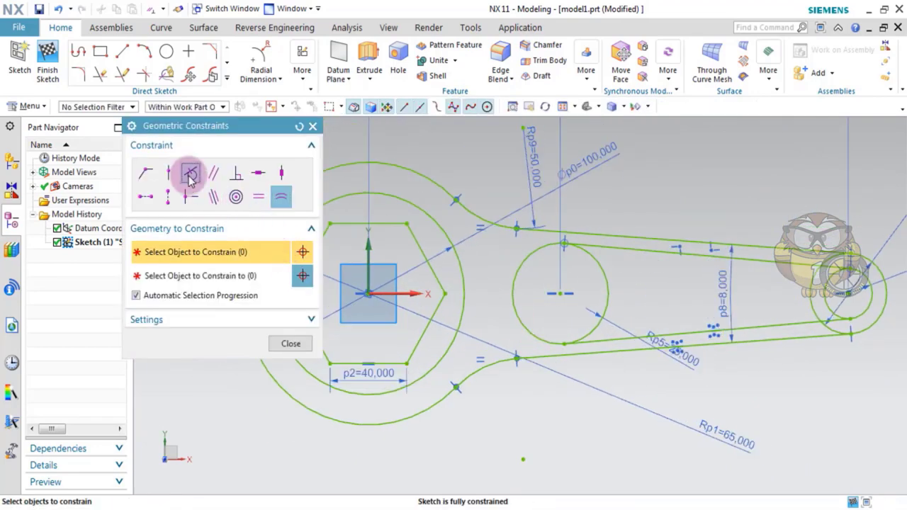
left_click(604, 343)
left_click(552, 339)
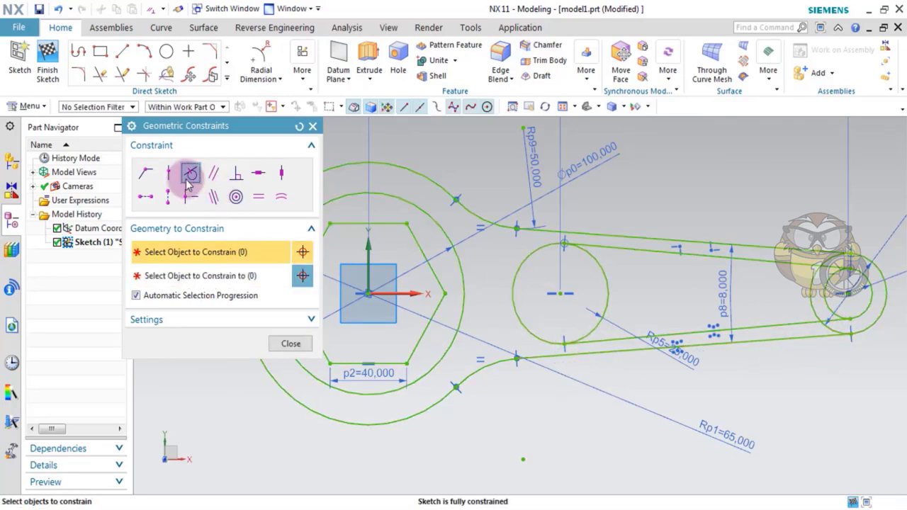
scroll(859, 319, "up", 2)
scroll(860, 319, "up", 3)
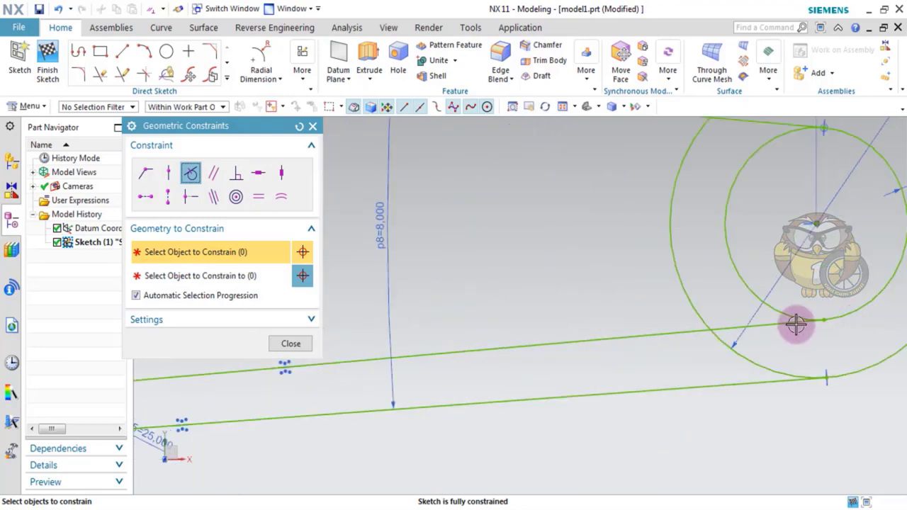
left_click(794, 324)
left_click(851, 335)
scroll(825, 334, "down", 3)
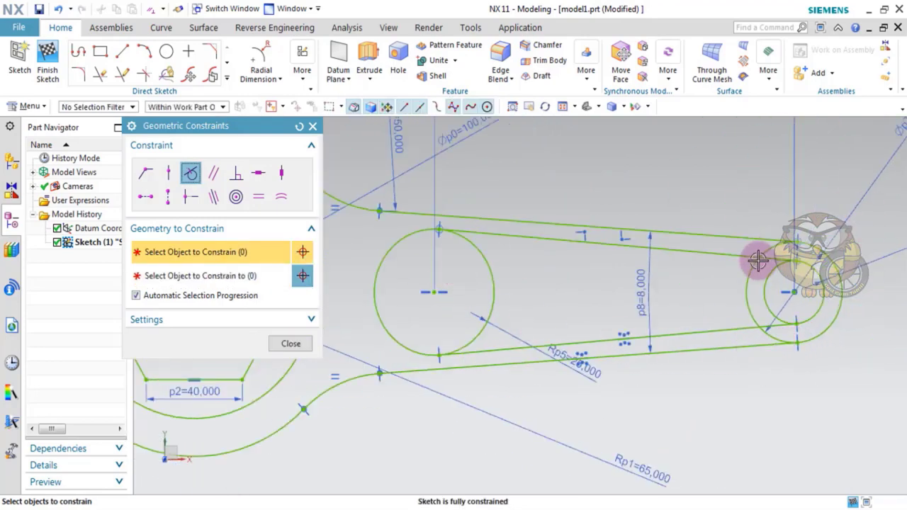
left_click(313, 128)
- Trim the four inner arc pieces at the slot's right end into a closed outline
key("t")
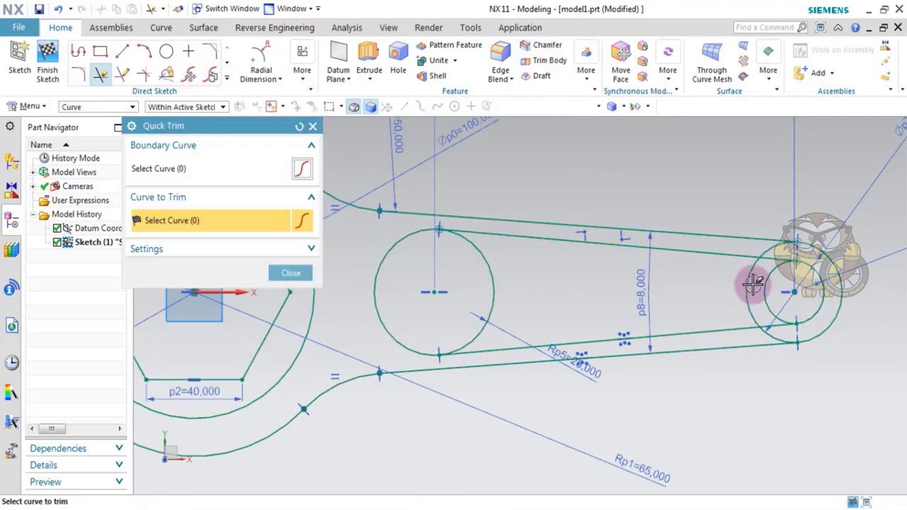
left_click(748, 285)
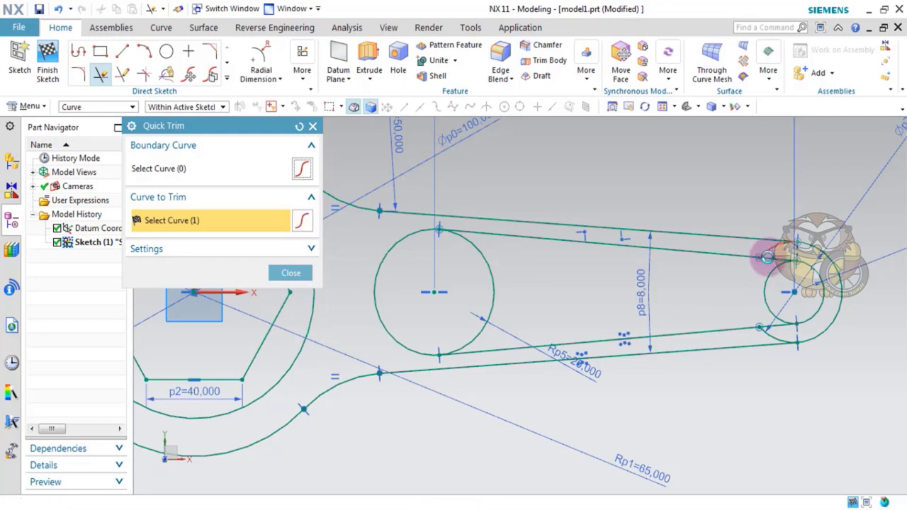
left_click(759, 321)
left_click(765, 330)
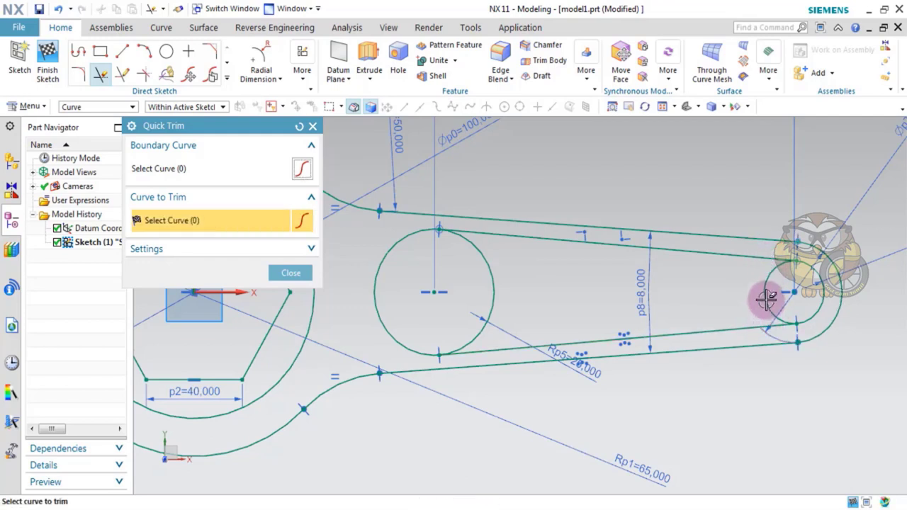
left_click(764, 299)
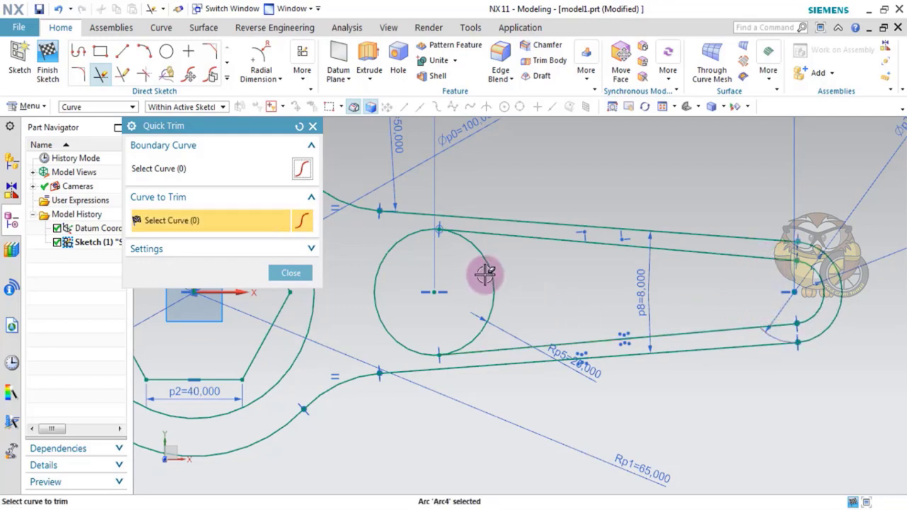
scroll(709, 305, "down", 2)
left_click(291, 273)
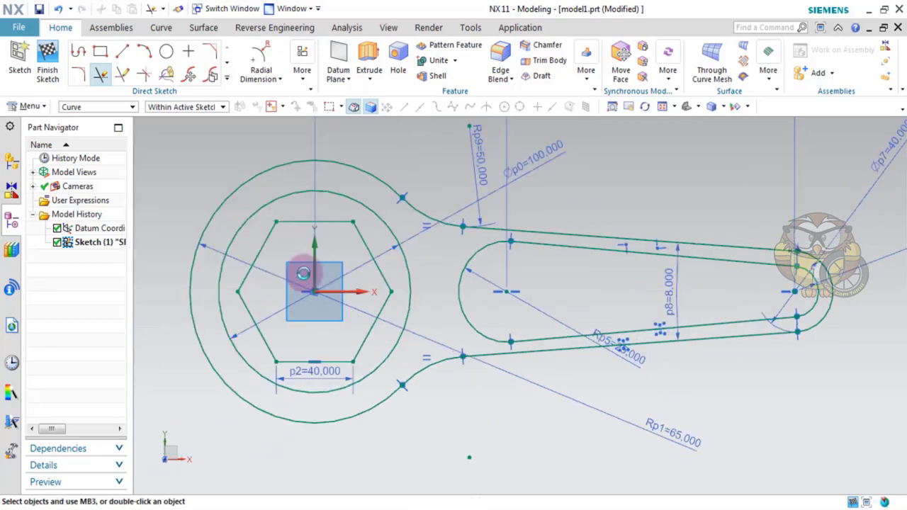
key("c")
scroll(664, 339, "down", 3)
- Review the fully constrained spanner sketch and close the Geometric Constraints dialog
scroll(668, 341, "up", 4)
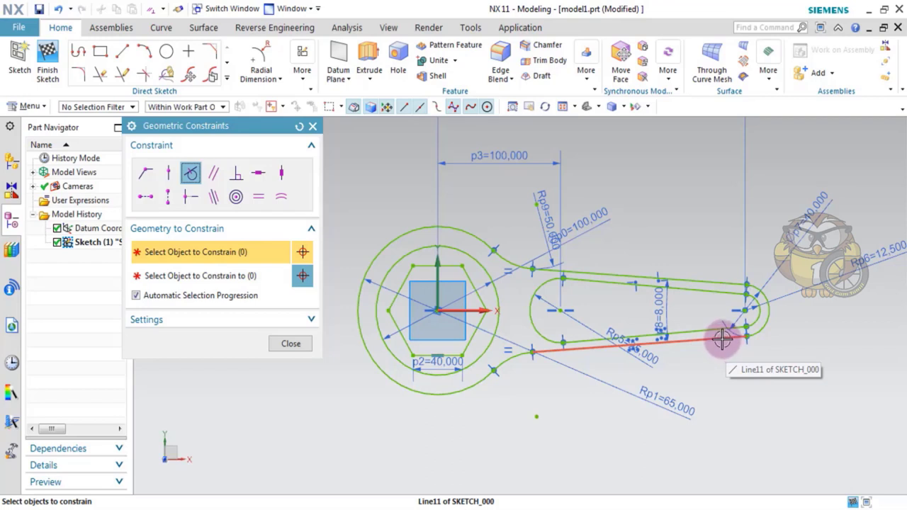
left_click(292, 345)
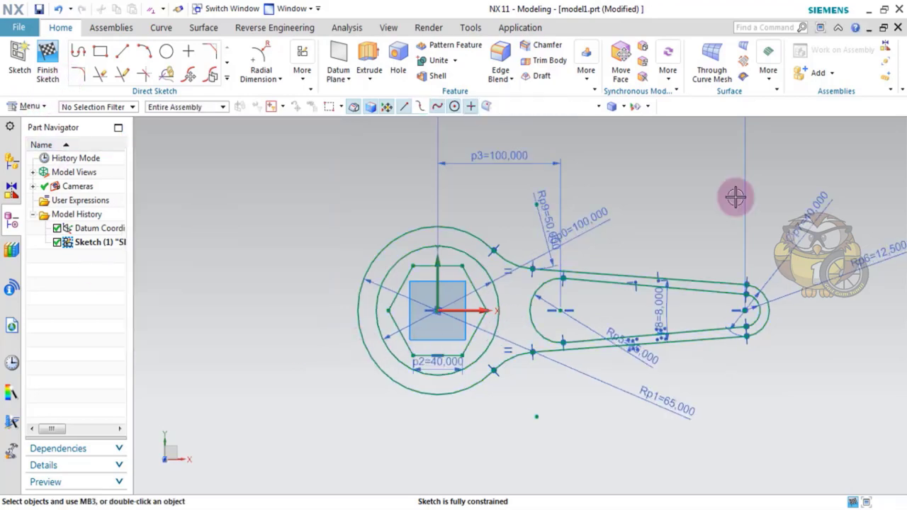
- Finish the spanner sketch, tilt it into an angled 3D view, and bring up ex_7.pdf
left_click(44, 61)
scroll(442, 367, "up", 3)
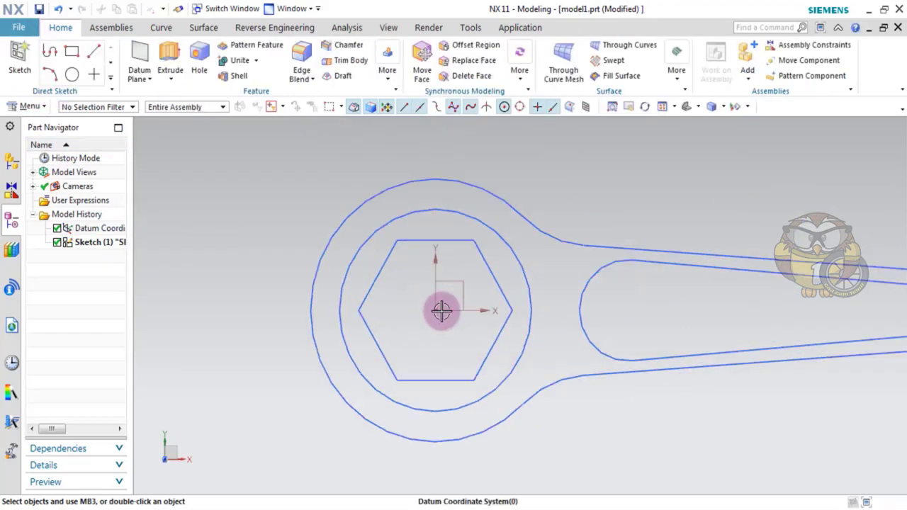
scroll(456, 326, "down", 3)
mouse_move(456, 326)
middle_mouse_down()
mouse_move(444, 268)
mouse_move(433, 296)
mouse_move(362, 231)
mouse_move(372, 261)
mouse_move(433, 288)
mouse_move(505, 292)
mouse_move(442, 324)
middle_mouse_up()
left_click(662, 106)
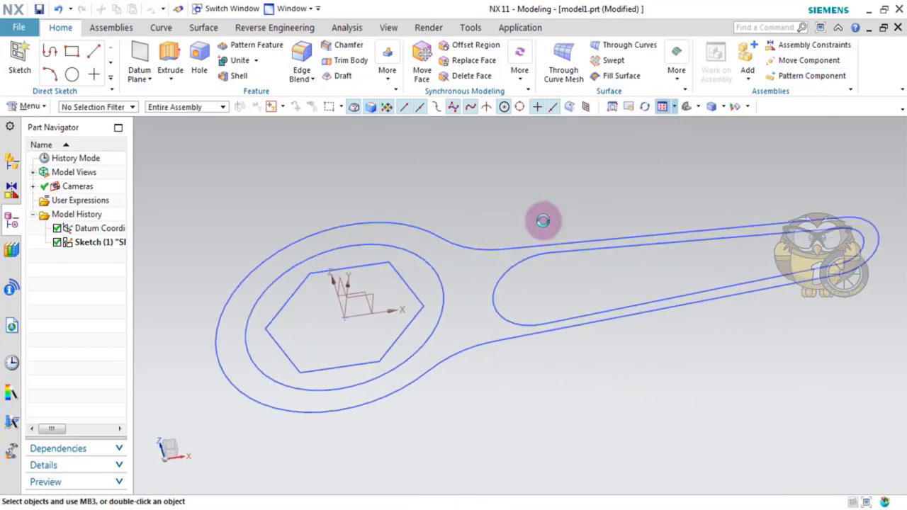
mouse_move(543, 215)
middle_mouse_down()
mouse_move(527, 219)
mouse_move(510, 242)
mouse_move(517, 233)
mouse_move(581, 225)
middle_mouse_up()
scroll(518, 237, "down", 3)
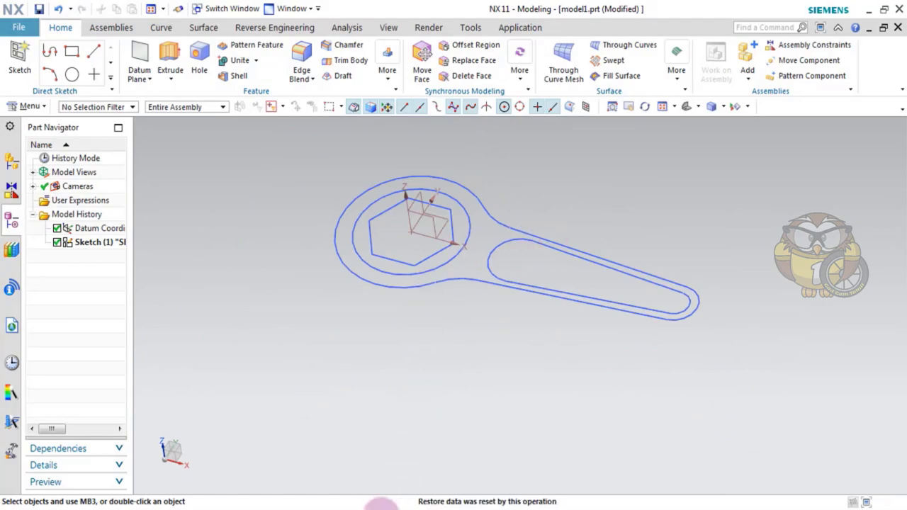
mouse_move(385, 505)
left_click(373, 442)
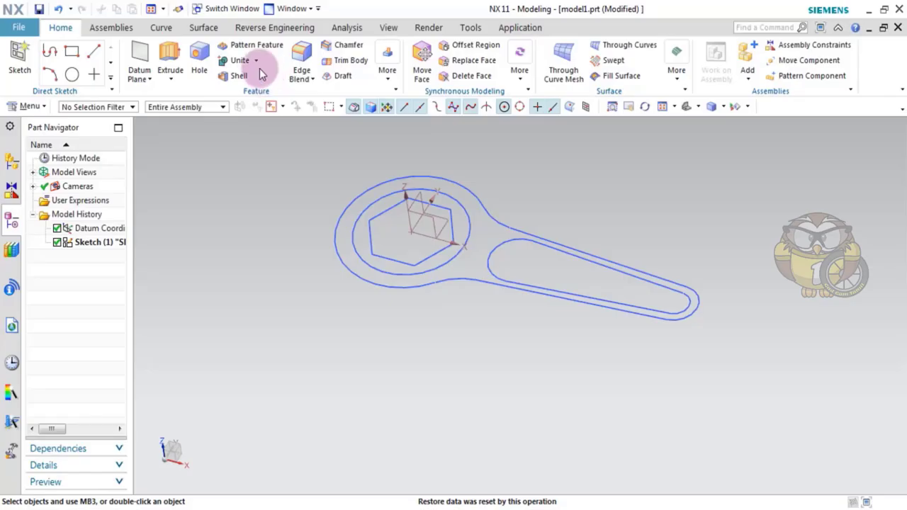
- Return from the ex_7.pdf drawing to the NX Modeling window
left_click(256, 61)
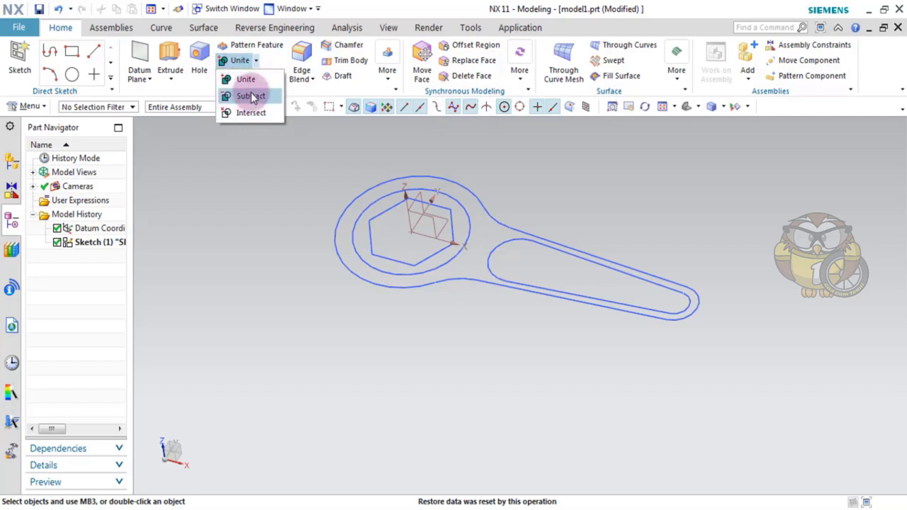
- Start an extrude of the spanner sketch with Boolean set to New Body
left_click(289, 236)
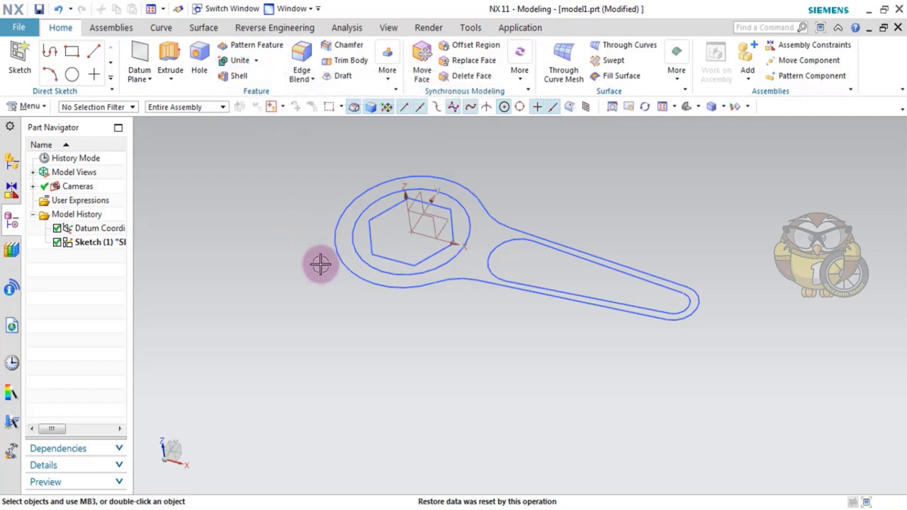
mouse_move(320, 264)
middle_mouse_down()
mouse_move(305, 251)
mouse_move(333, 268)
middle_mouse_up()
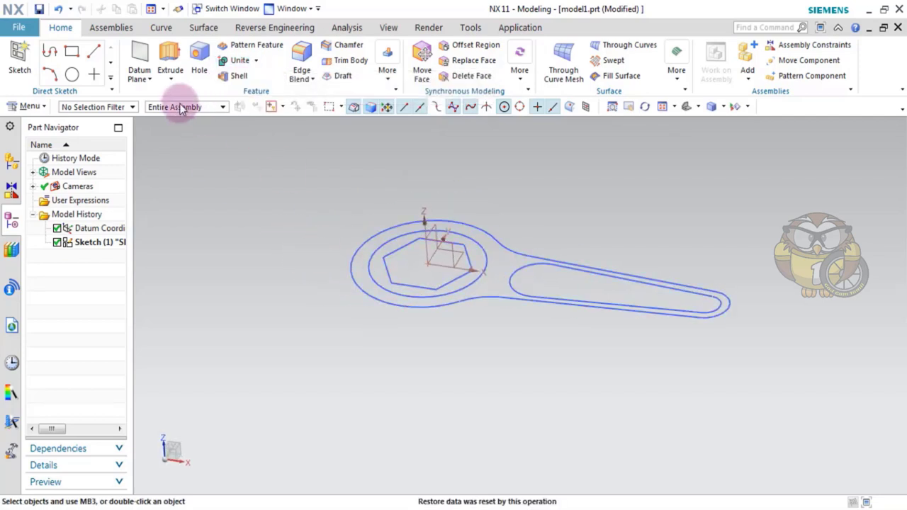
left_click(169, 55)
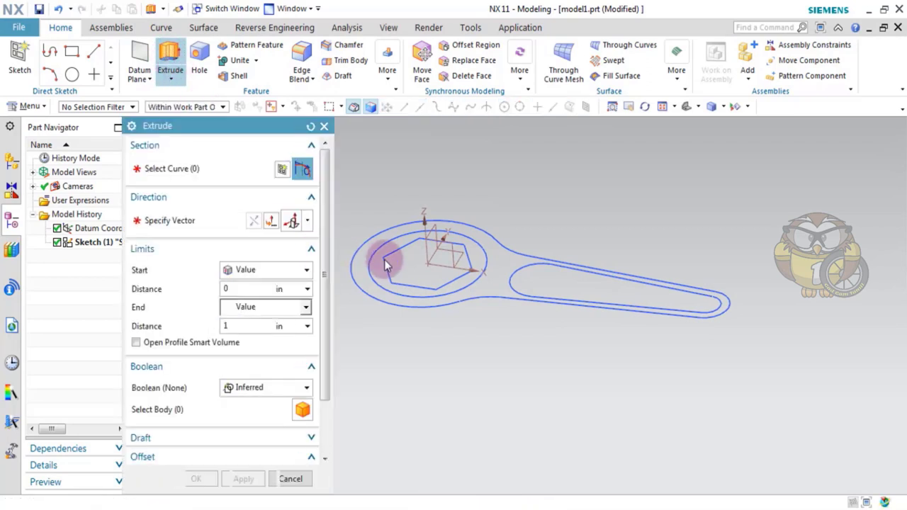
scroll(442, 296, "down", 2)
scroll(480, 300, "up", 5)
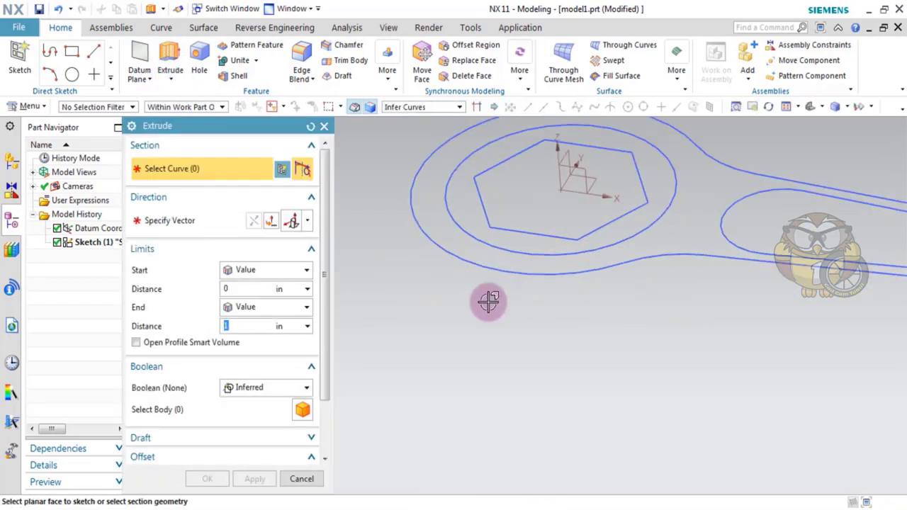
scroll(488, 301, "down", 3)
left_click(277, 395)
left_click(248, 404)
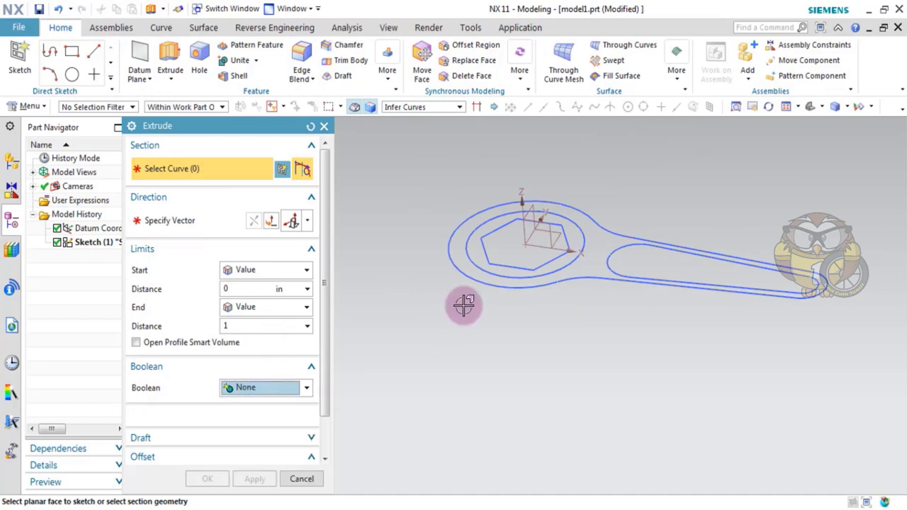
- Chain the tangent curves as the section and extrude them 20 to create Extrude (2)
left_click(422, 107)
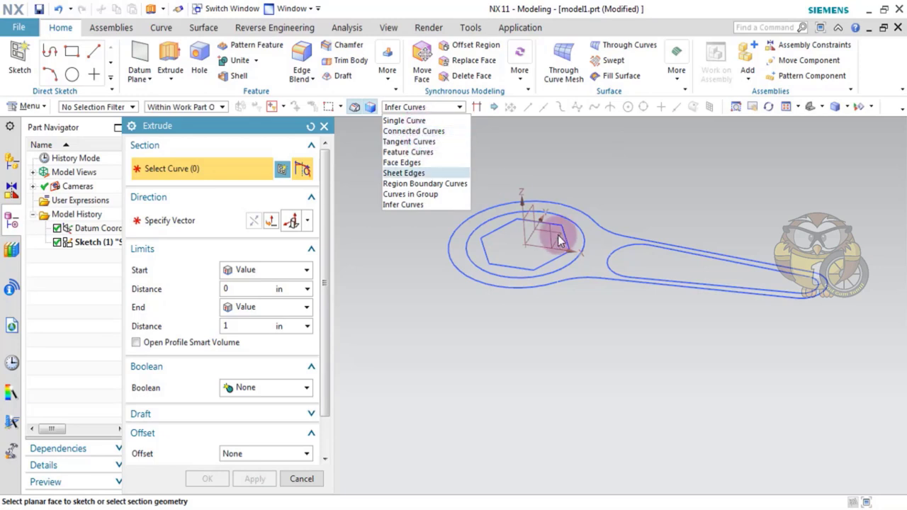
key("Up")
key("Up")
key("Up")
key("Return")
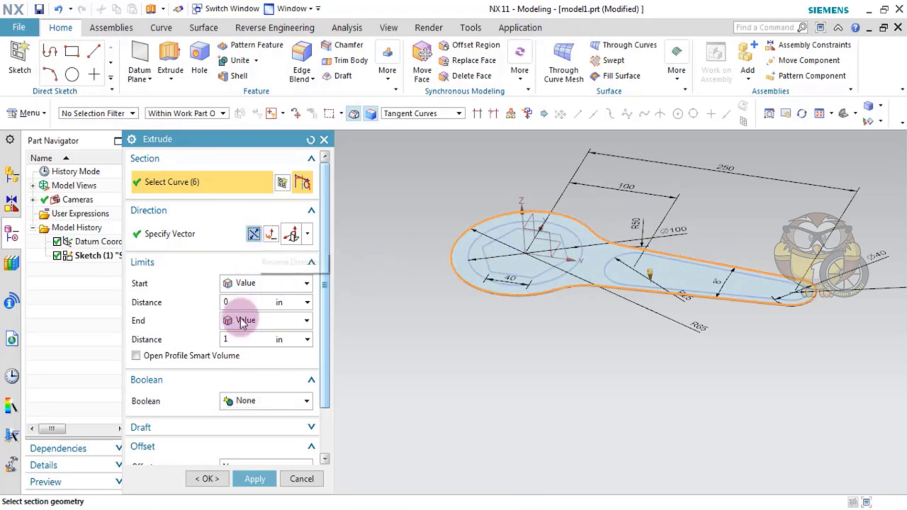
left_click(226, 338)
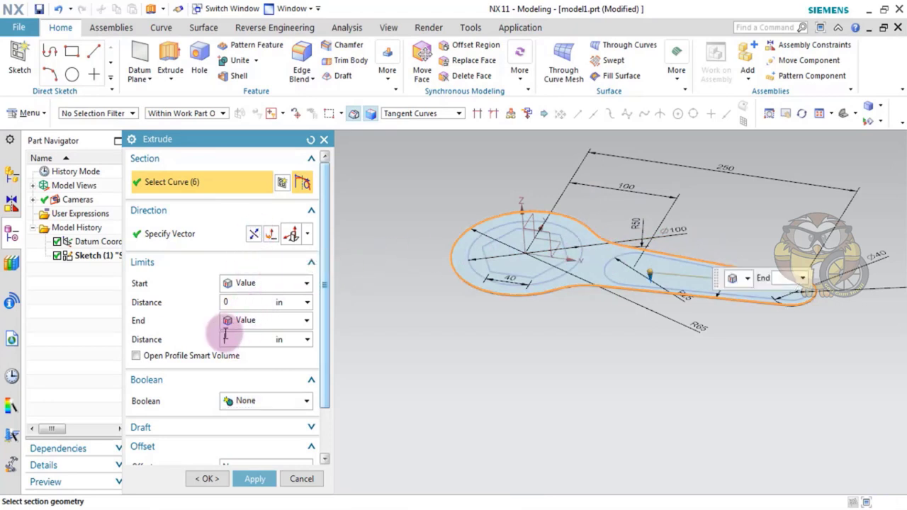
key("Return")
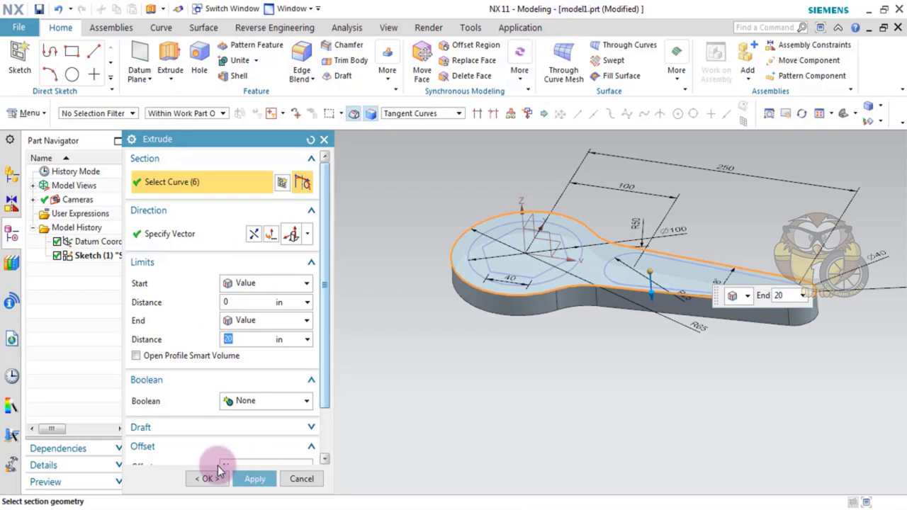
left_click(253, 480)
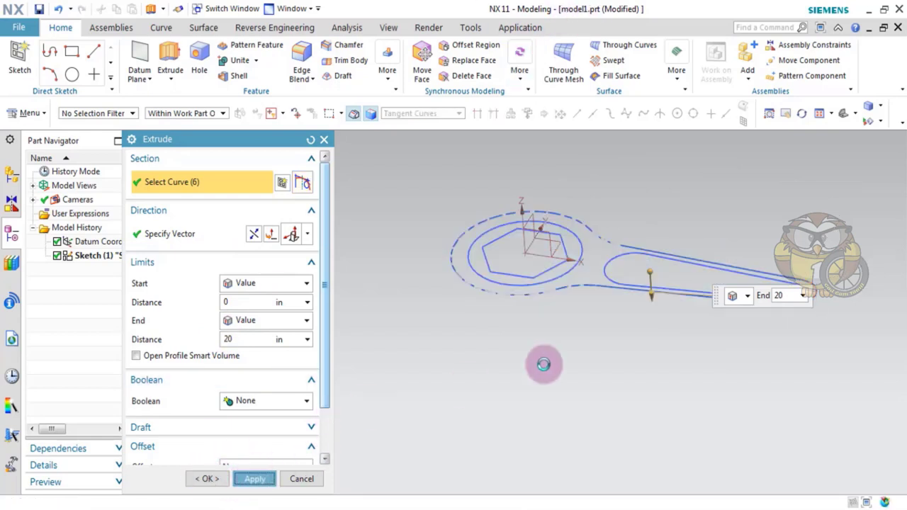
- Check the 20-thick plate against the ex_7.pdf drawing, then return to the model
mouse_move(622, 375)
middle_mouse_down()
mouse_move(640, 365)
mouse_move(617, 373)
mouse_move(612, 360)
middle_mouse_up()
scroll(565, 282, "down", 3)
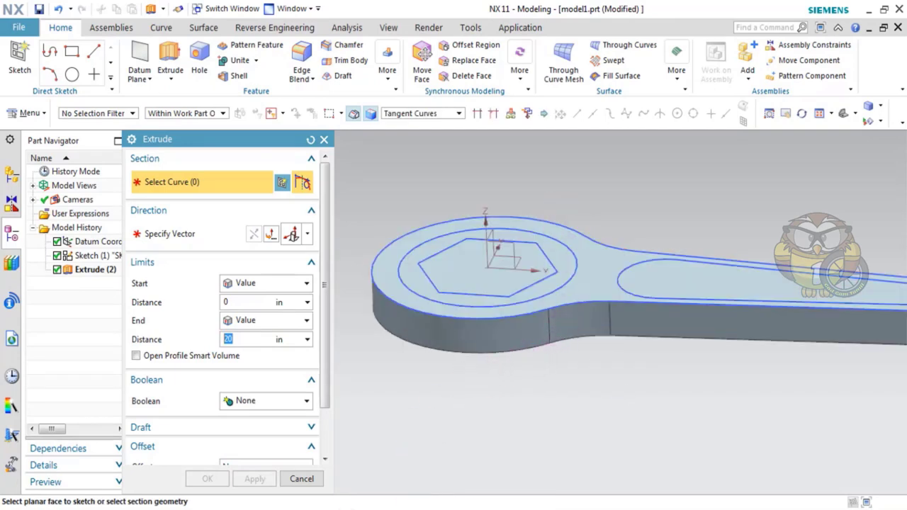
key("alt+Tab")
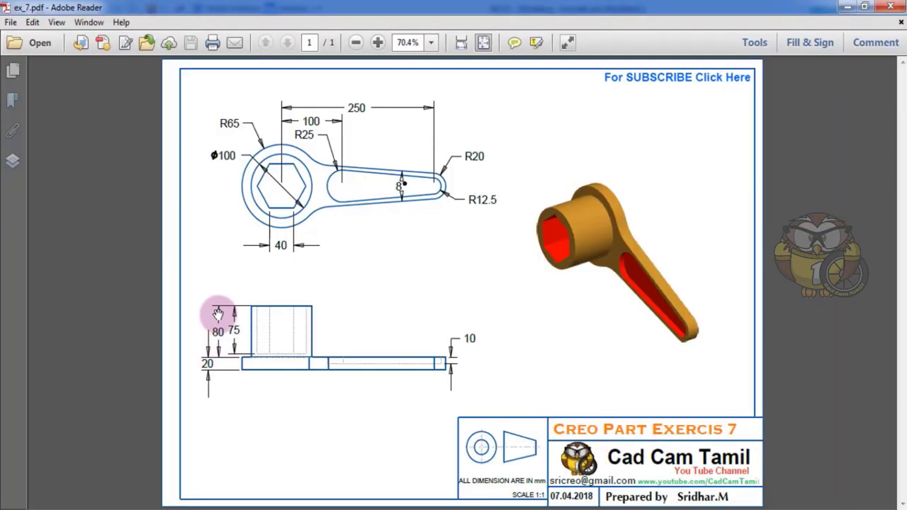
key("alt+Tab")
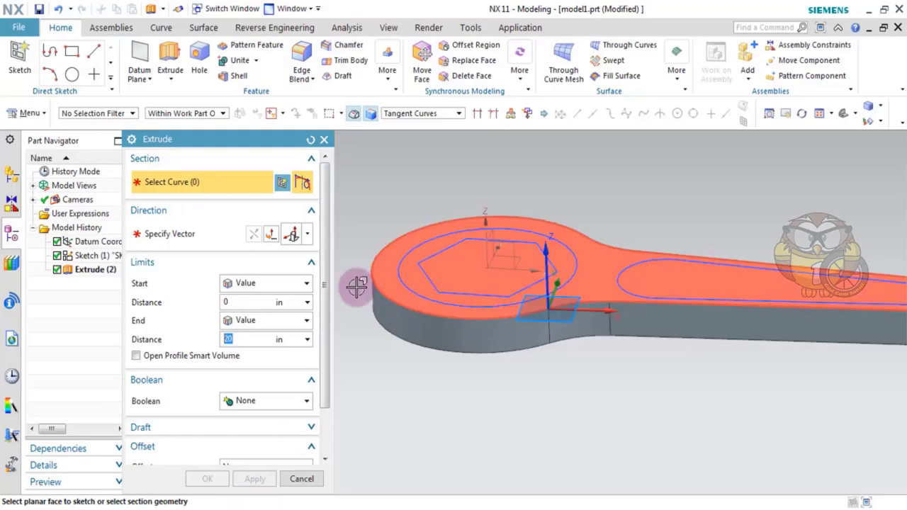
- Extrude the circle around the hex 80 high as the cylindrical boss, Extrude (3)
left_click(413, 288)
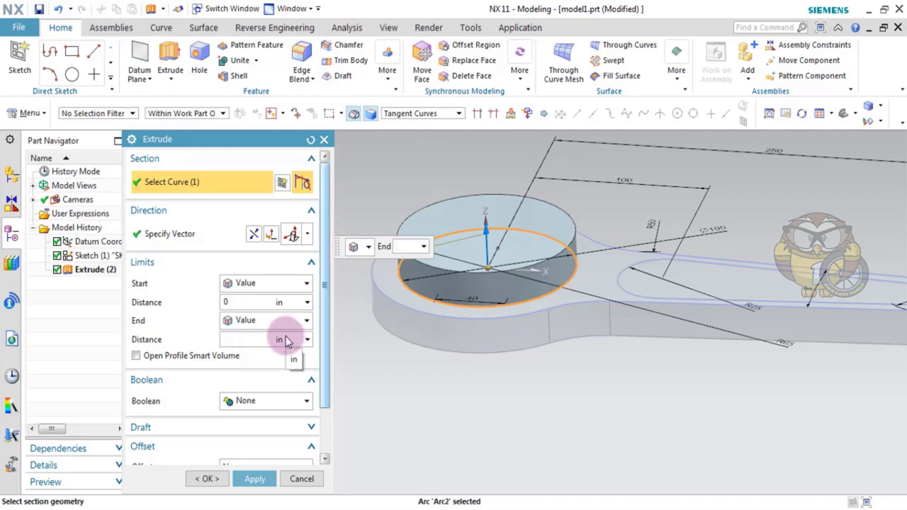
key("Return")
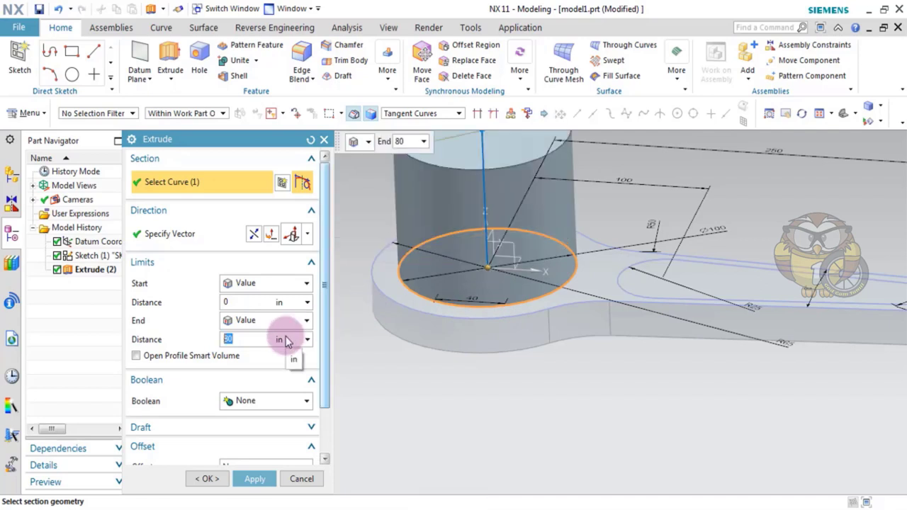
scroll(521, 344, "down", 3)
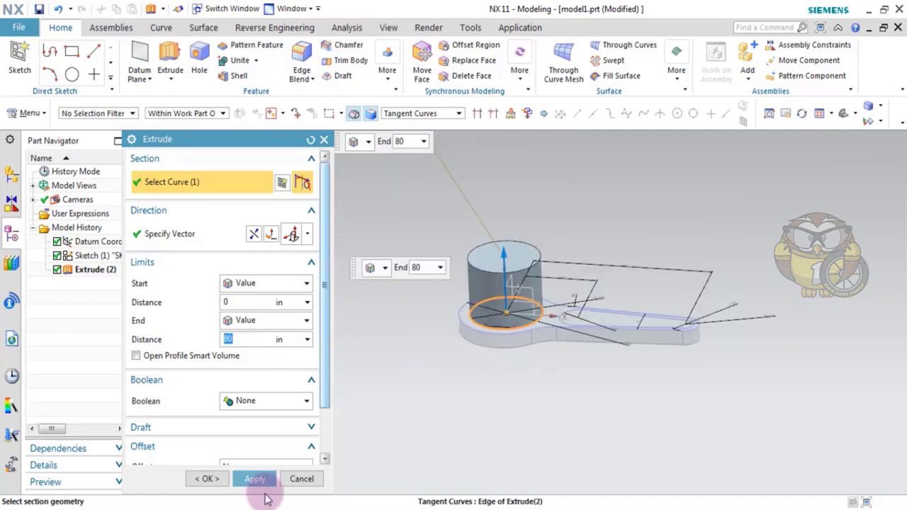
left_click(255, 479)
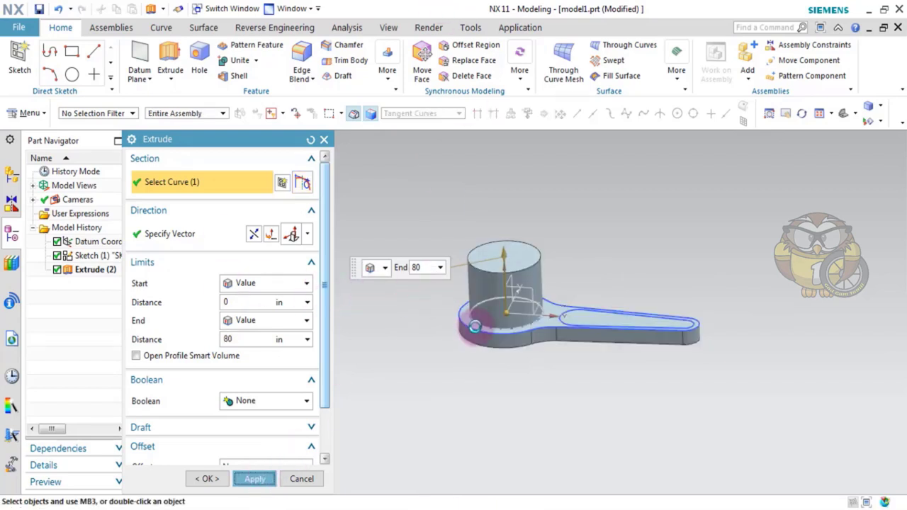
- Close the Extrude dialog and cancel Unite, keeping the plate and boss as separate bodies
left_click(324, 139)
left_click(256, 60)
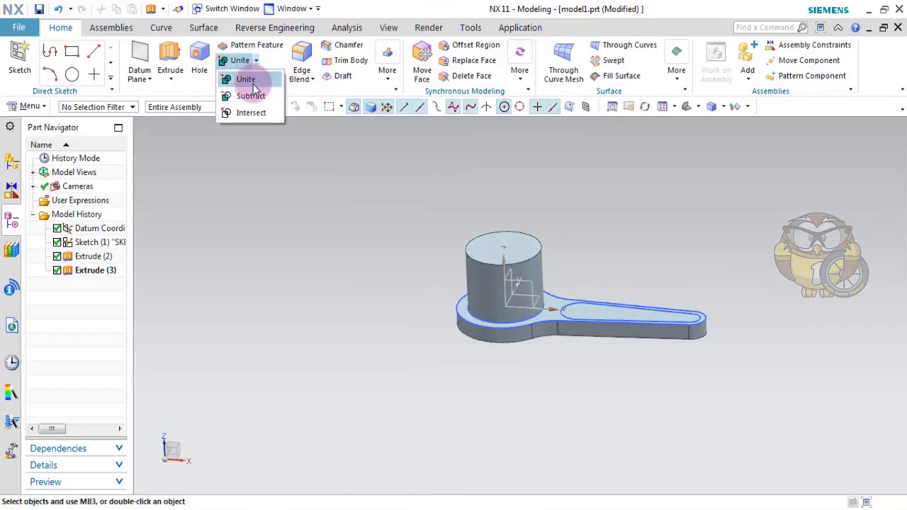
left_click(248, 80)
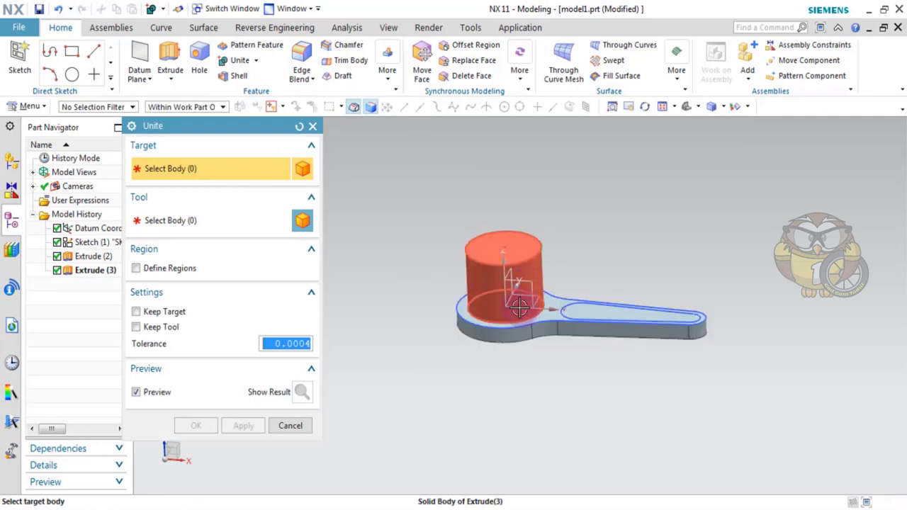
left_click(301, 428)
scroll(496, 355, "up", 2)
scroll(523, 320, "down", 3)
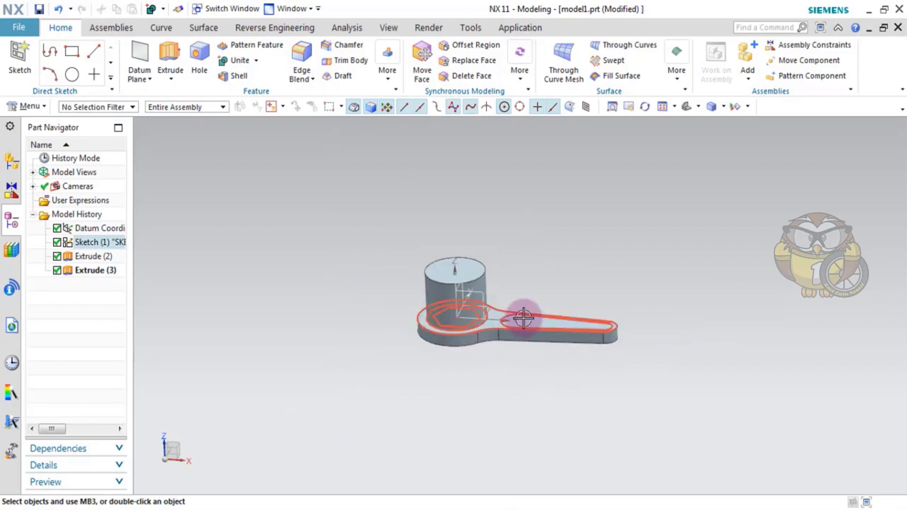
scroll(489, 324, "up", 5)
scroll(469, 329, "down", 3)
scroll(466, 327, "up", 3)
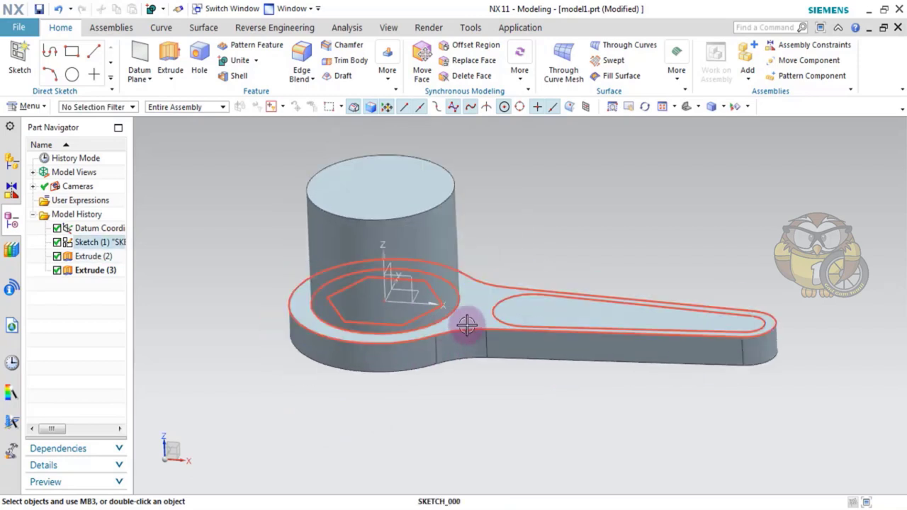
scroll(405, 346, "down", 2)
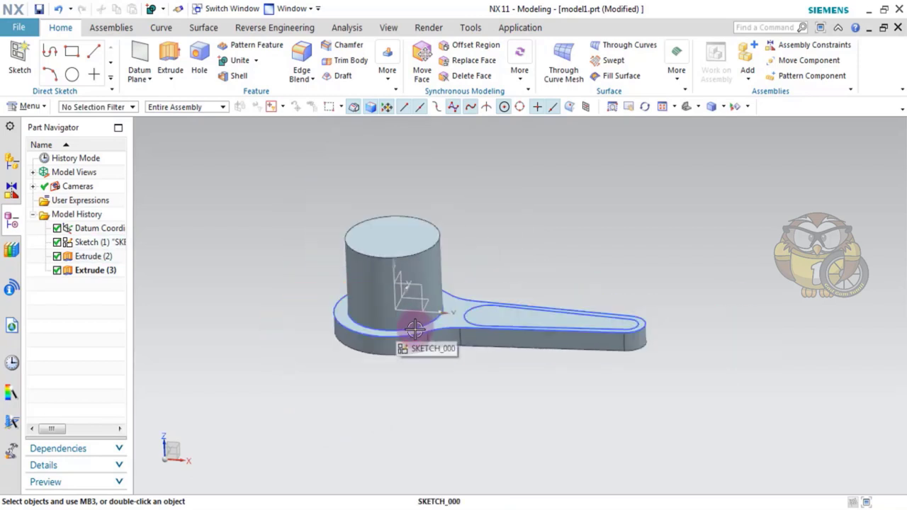
mouse_move(397, 357)
middle_mouse_down()
mouse_move(385, 334)
mouse_move(391, 349)
mouse_move(394, 341)
middle_mouse_up()
- Give the Extrude (2) base plate a teal colour with Edit Object Display
left_click(388, 27)
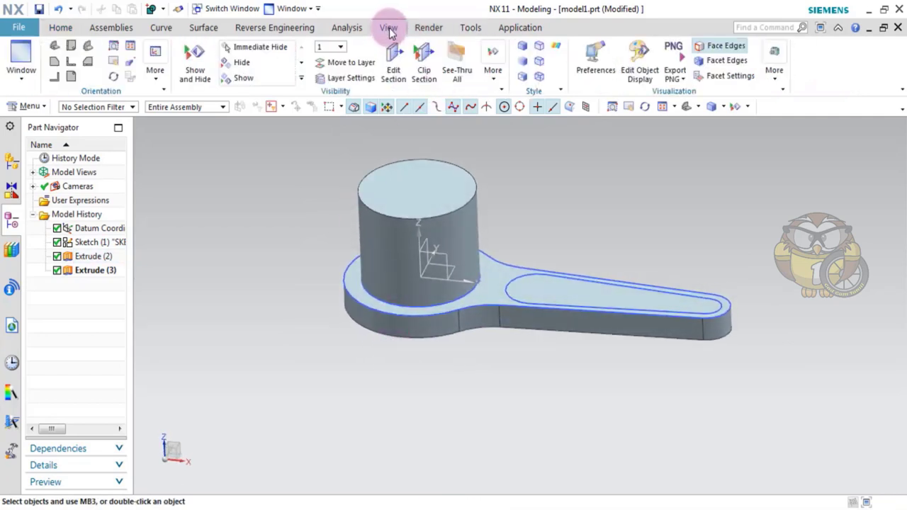
left_click(633, 71)
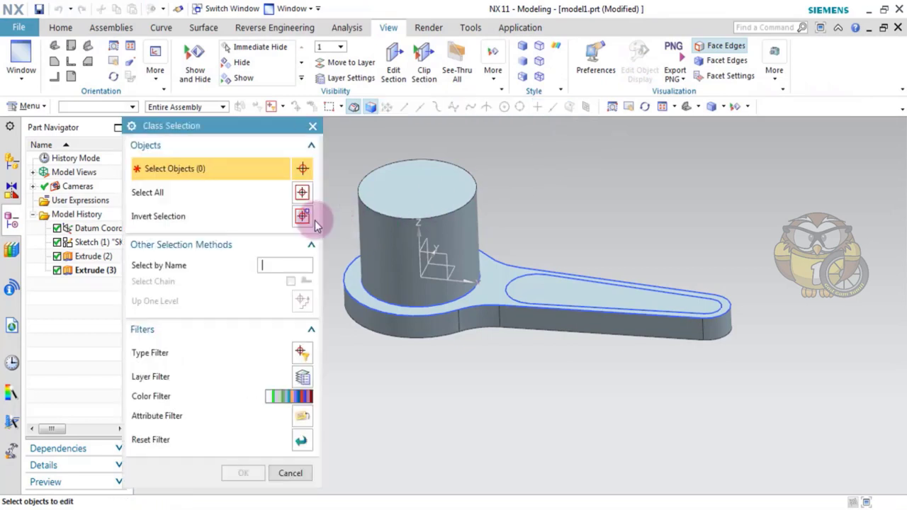
left_click(383, 330)
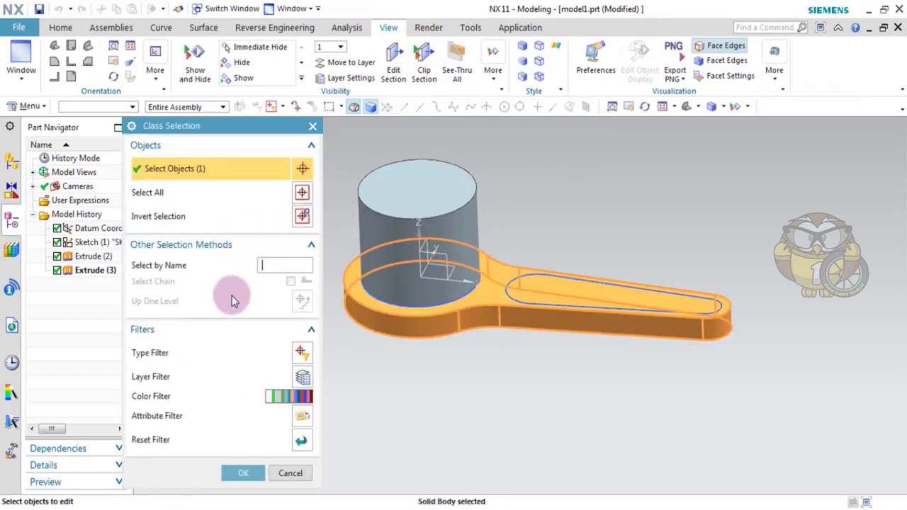
left_click(245, 474)
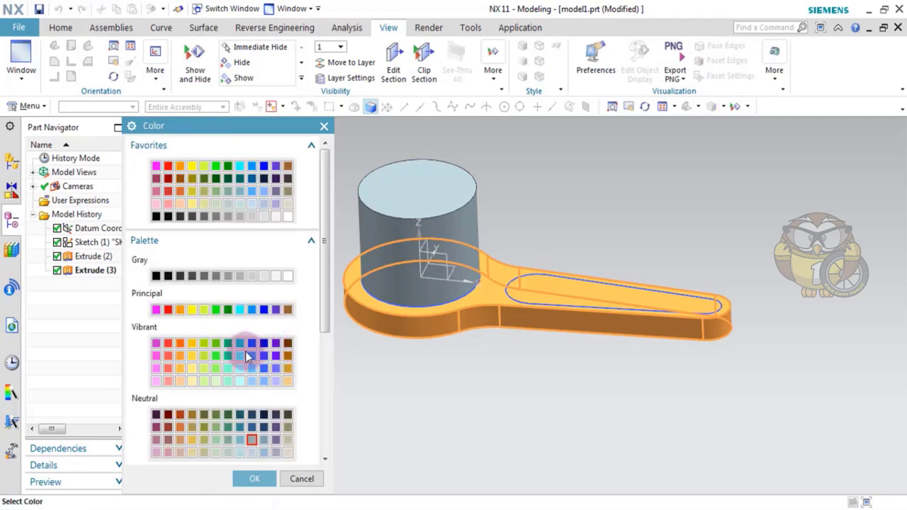
left_click(241, 345)
left_click(263, 480)
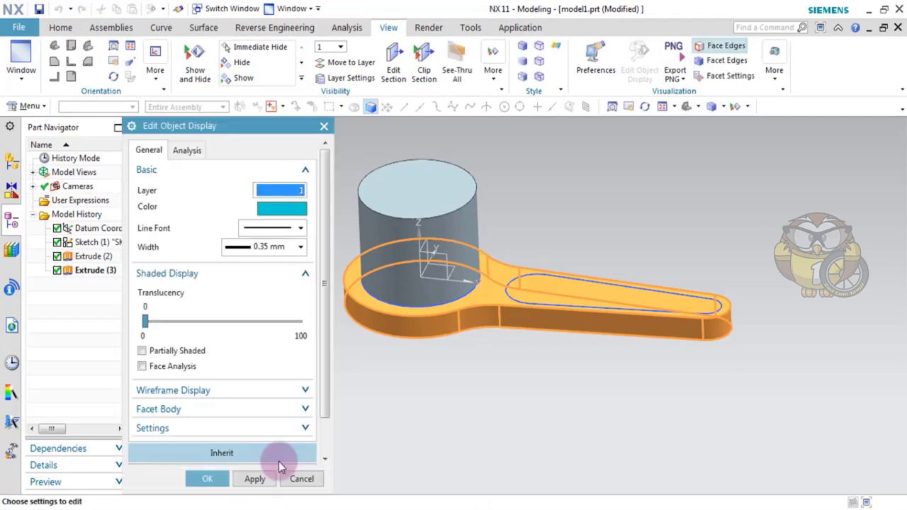
left_click(253, 480)
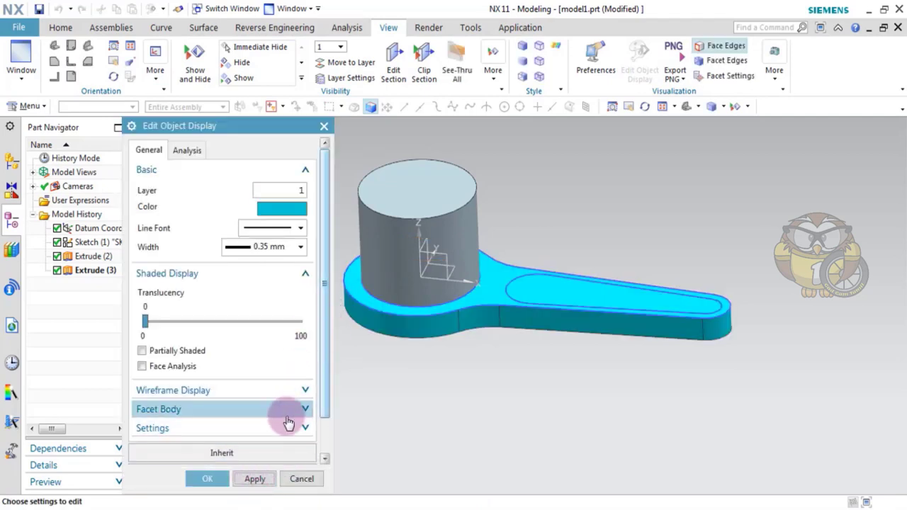
scroll(284, 418, "down", 5)
left_click(207, 479)
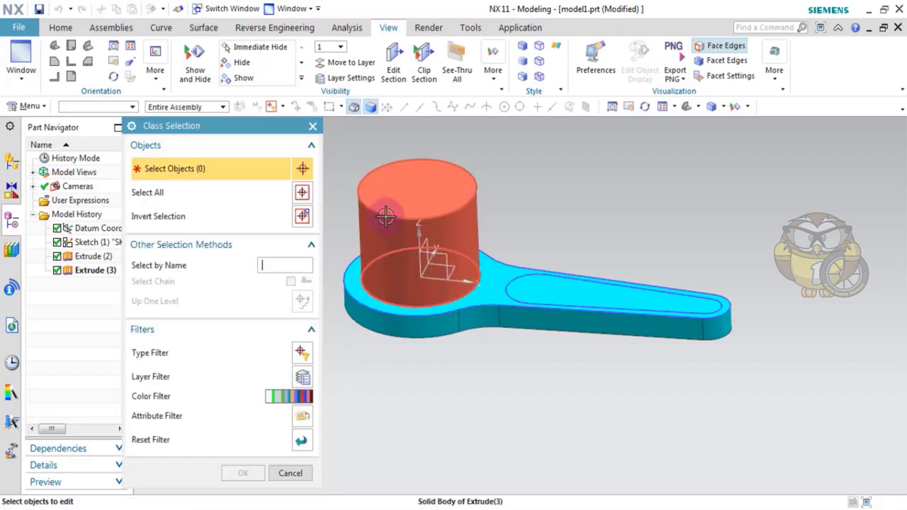
- Select the cylindrical boss for recolouring but cancel, leaving it grey
left_click(446, 284)
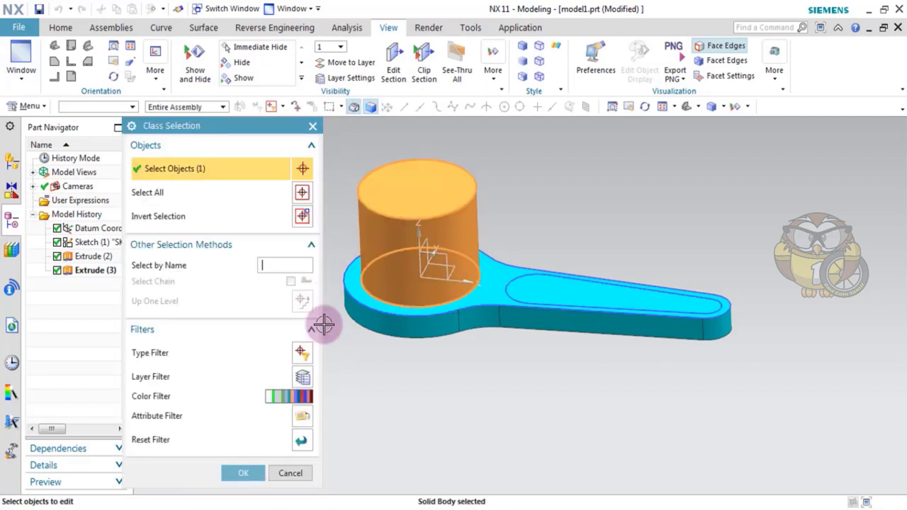
left_click(289, 474)
scroll(407, 227, "down", 2)
- Select and deselect Sketch (1), then switch to the ex_7.pdf drawing in Adobe Reader
scroll(369, 230, "up", 2)
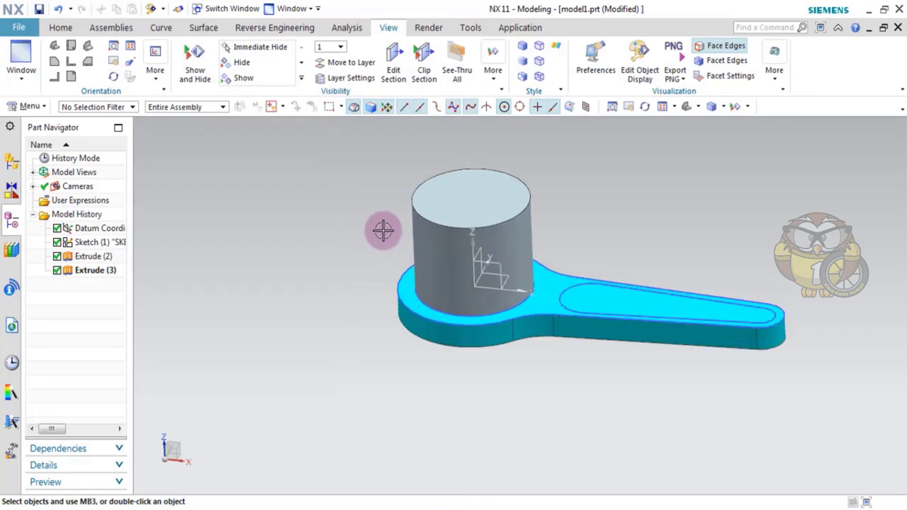
scroll(498, 261, "down", 2)
scroll(511, 264, "up", 2)
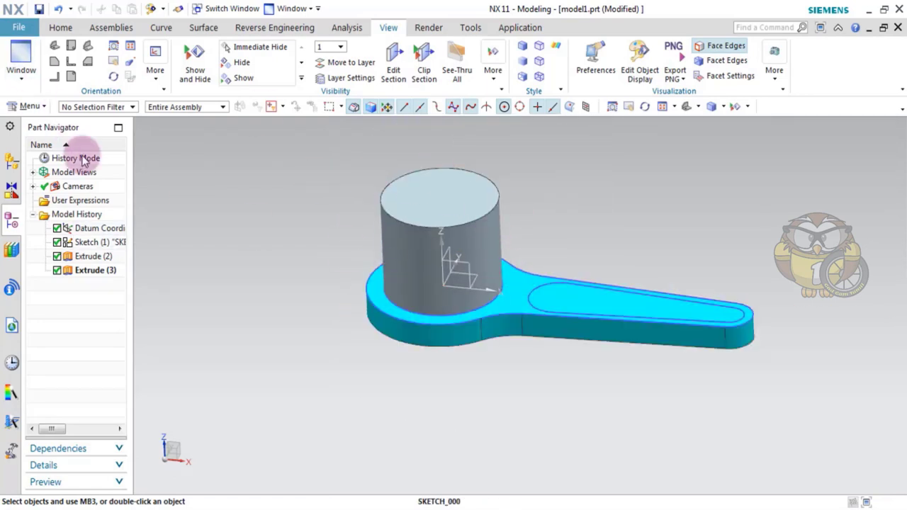
left_click(474, 312)
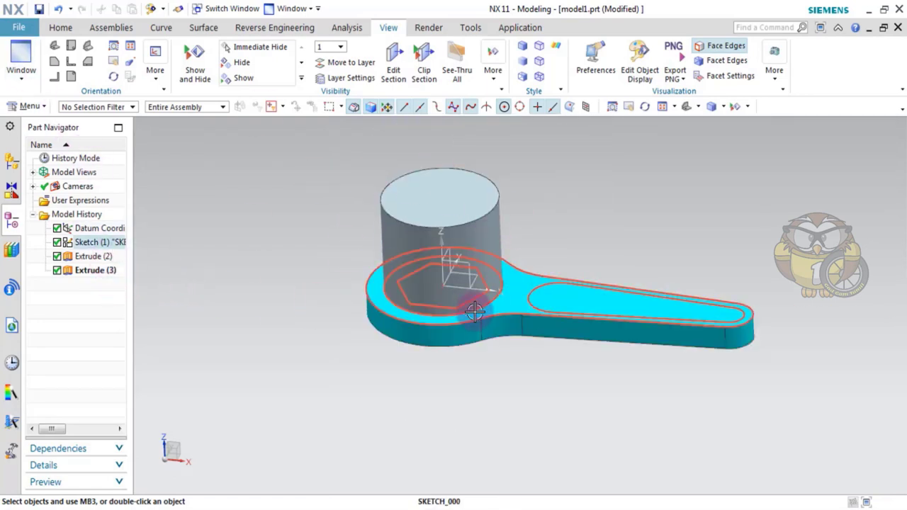
left_click(219, 182)
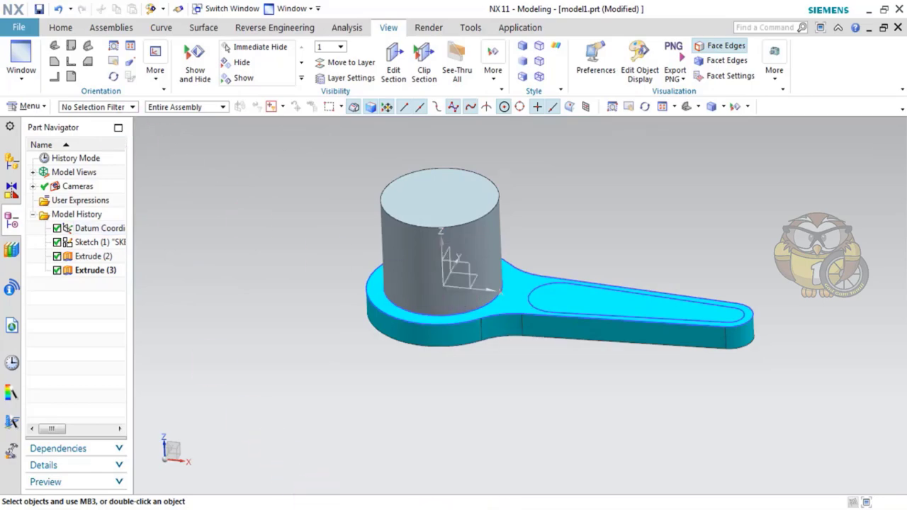
left_click(399, 507)
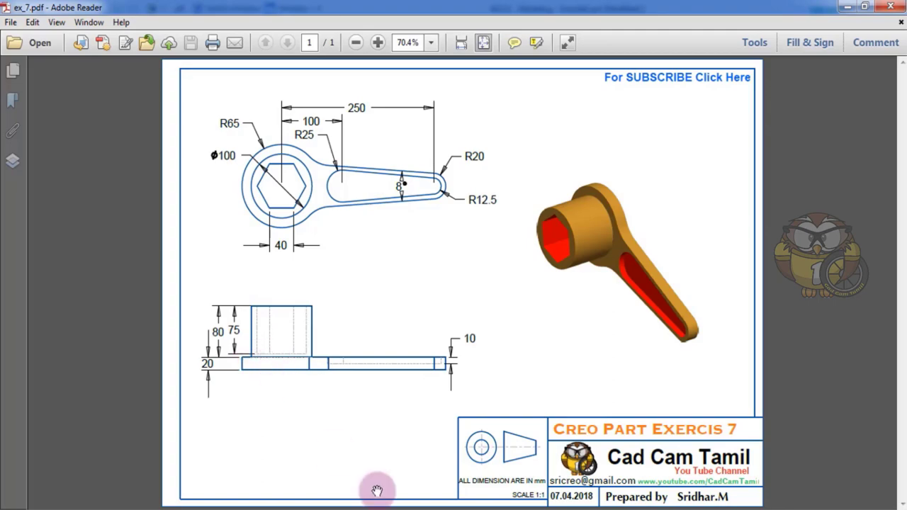
- Alt+Tab from Adobe Reader back to the NX wrench model
key("alt+Tab")
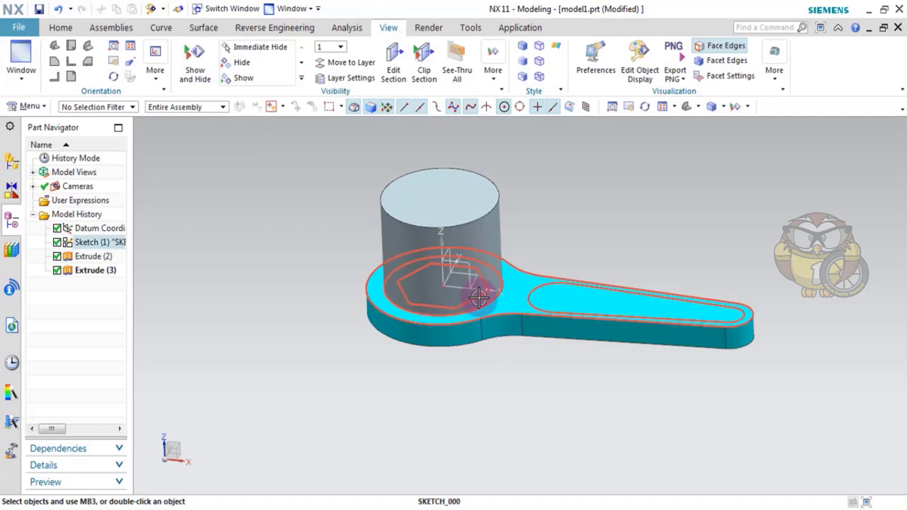
- Start a new extrude, reset it, and set the curve rule to Connected Curves
left_click(60, 28)
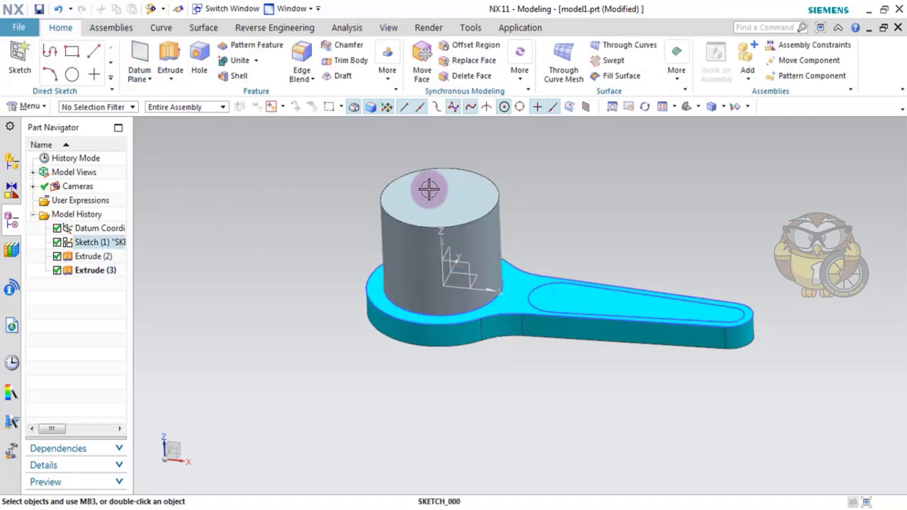
left_click(170, 56)
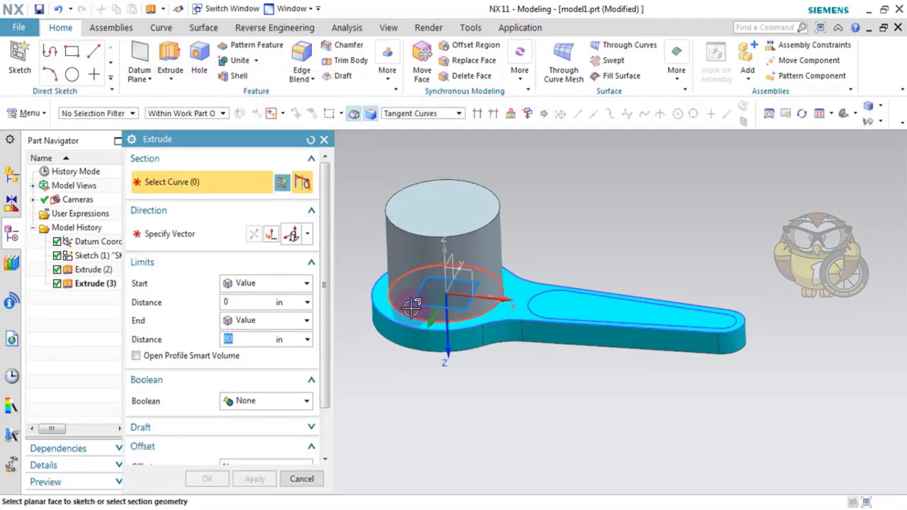
left_click(410, 305)
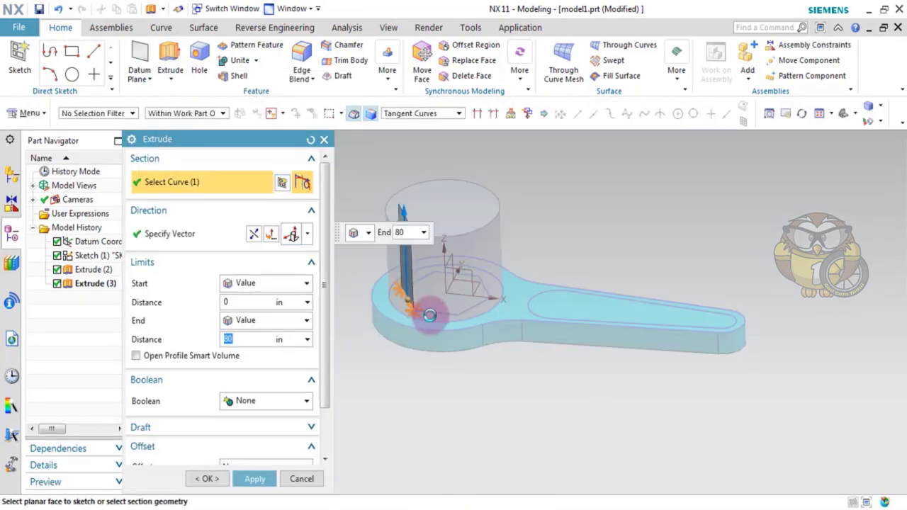
left_click(311, 141)
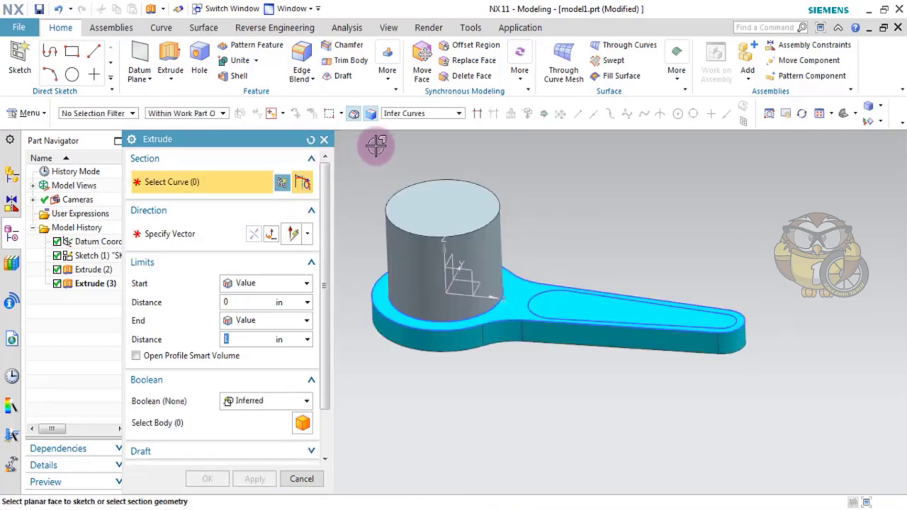
left_click(413, 116)
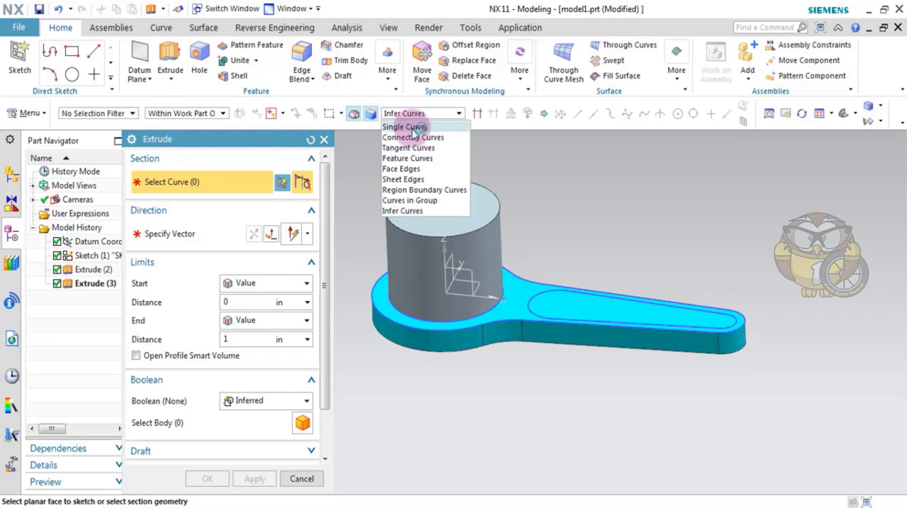
left_click(424, 138)
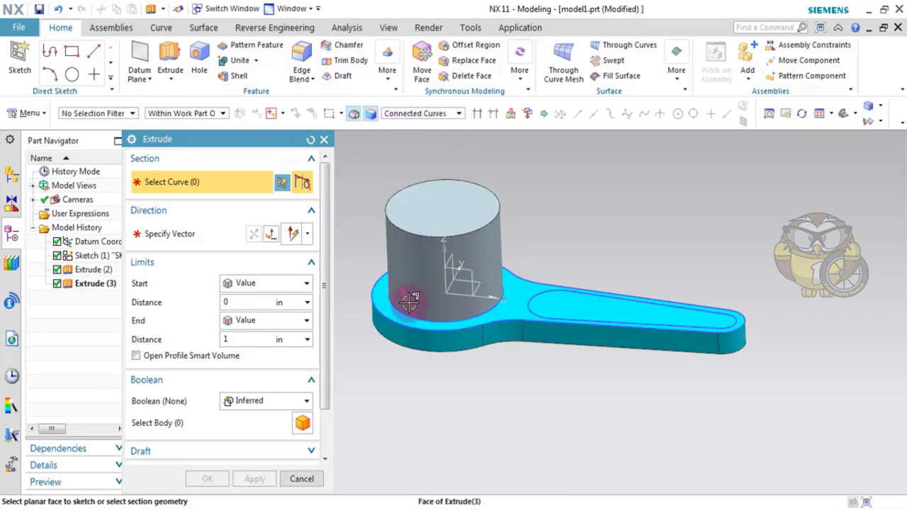
scroll(410, 305, "up", 3)
scroll(413, 304, "down", 3)
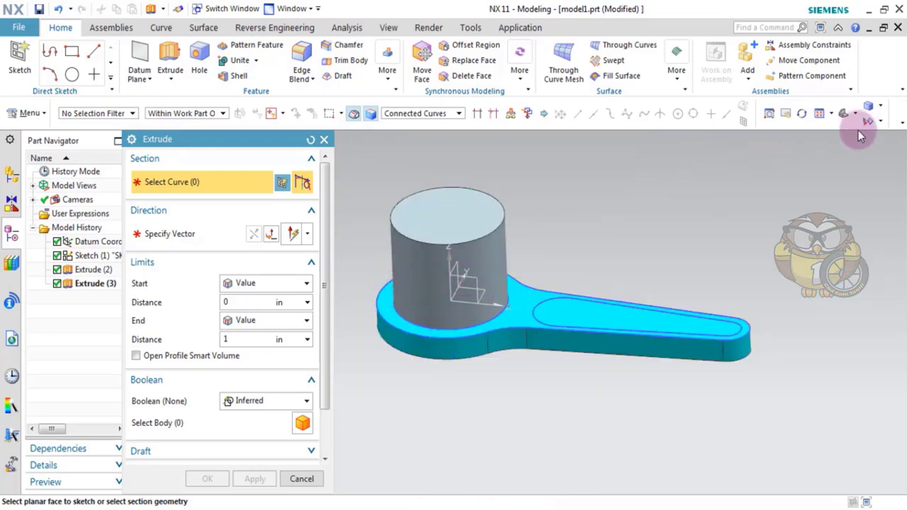
- Switch the model display to wireframe
left_click(878, 108)
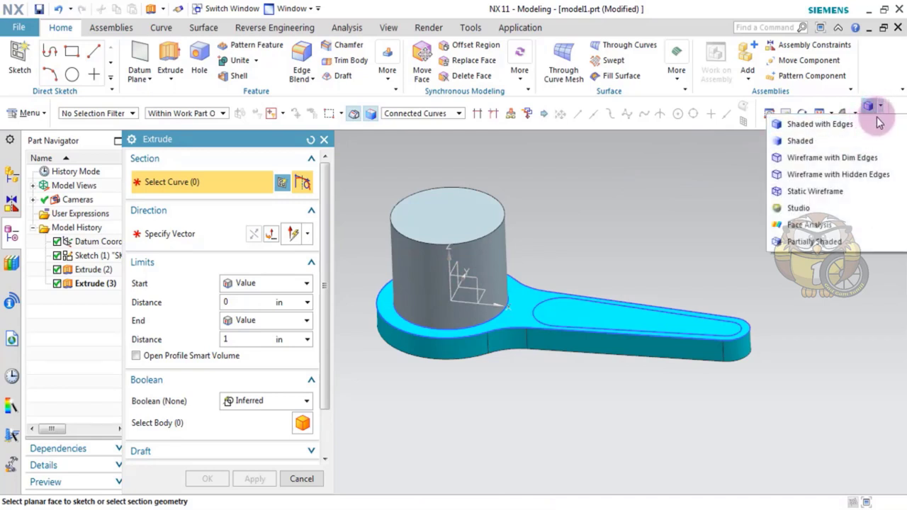
left_click(811, 191)
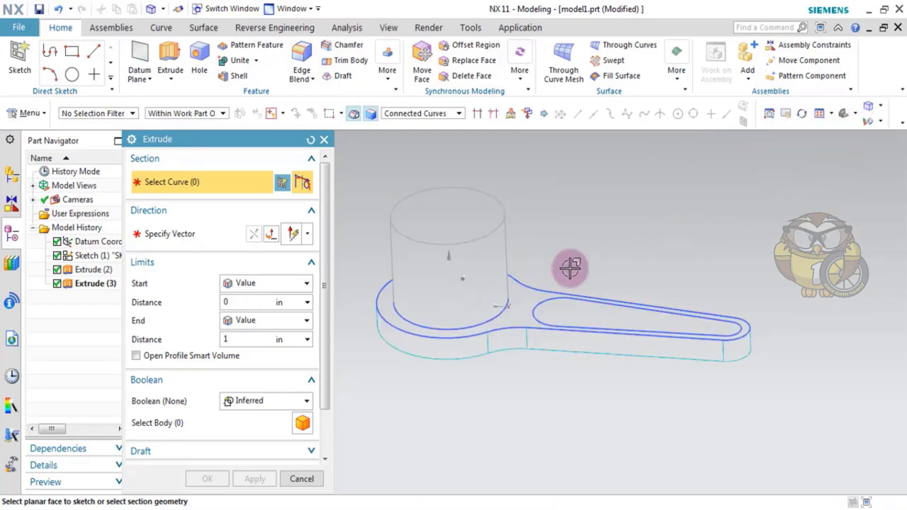
scroll(531, 291, "up", 5)
scroll(709, 213, "down", 3)
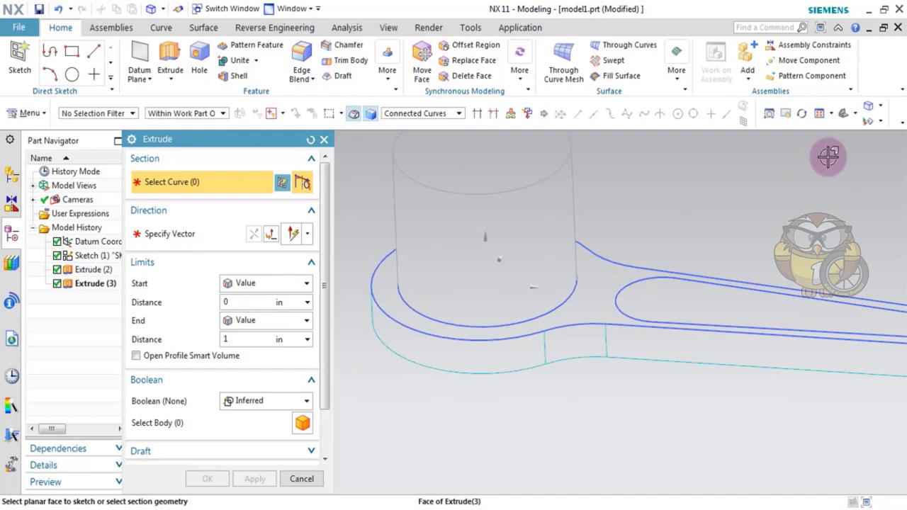
left_click(882, 107)
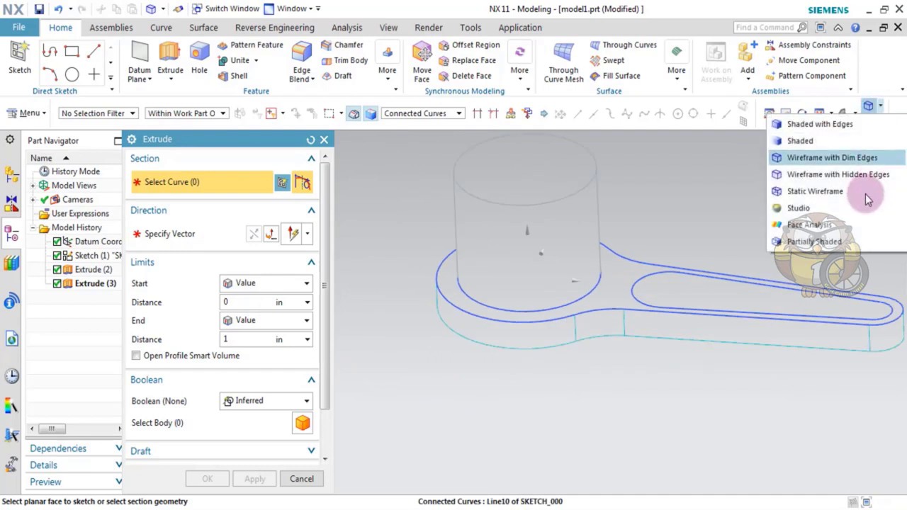
left_click(841, 157)
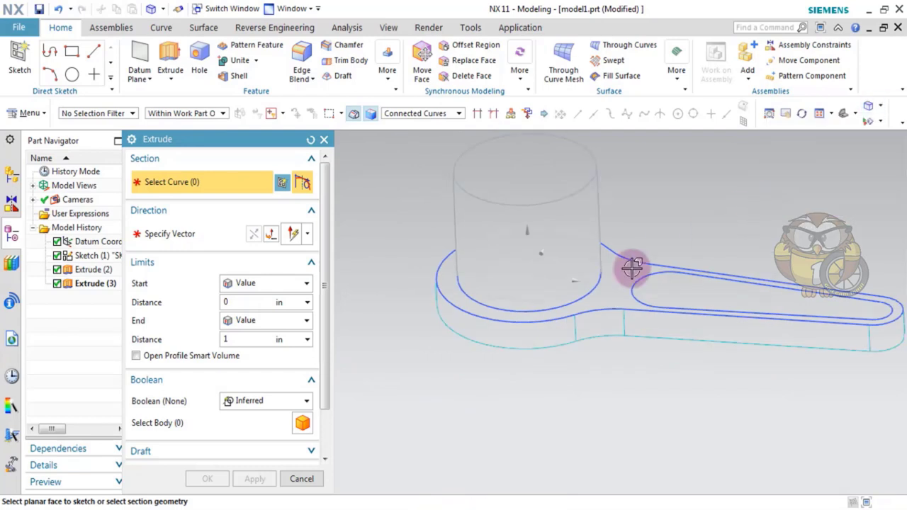
left_click(583, 283)
- Change the viewport background to dark
scroll(480, 288, "up", 3)
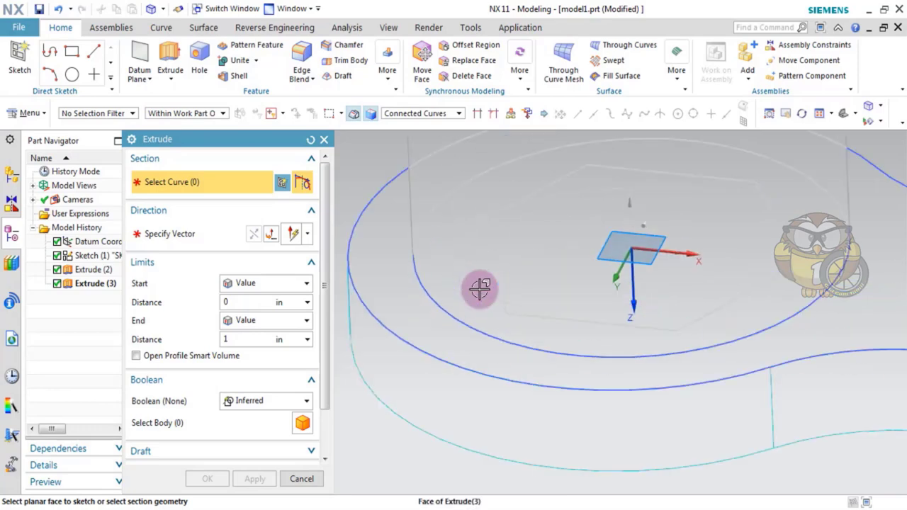
scroll(648, 237, "down", 2)
scroll(766, 131, "up", 2)
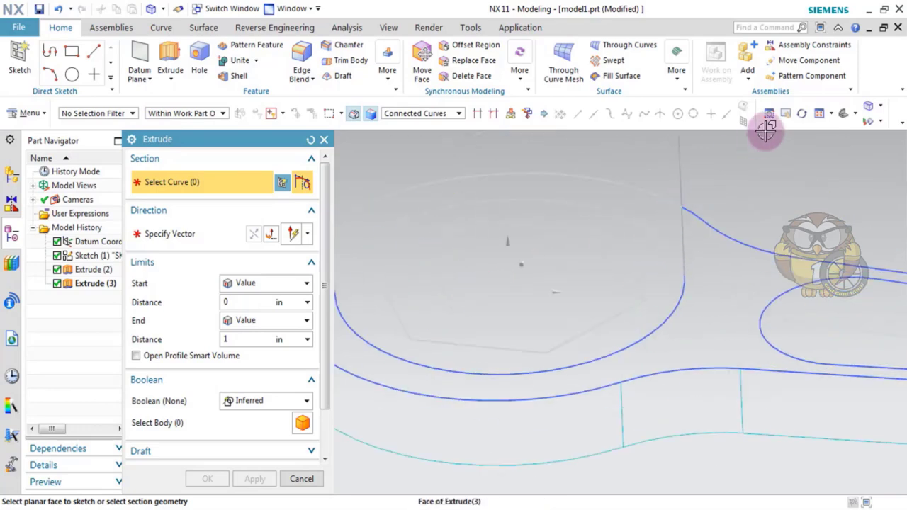
right_click(778, 182)
mouse_move(786, 391)
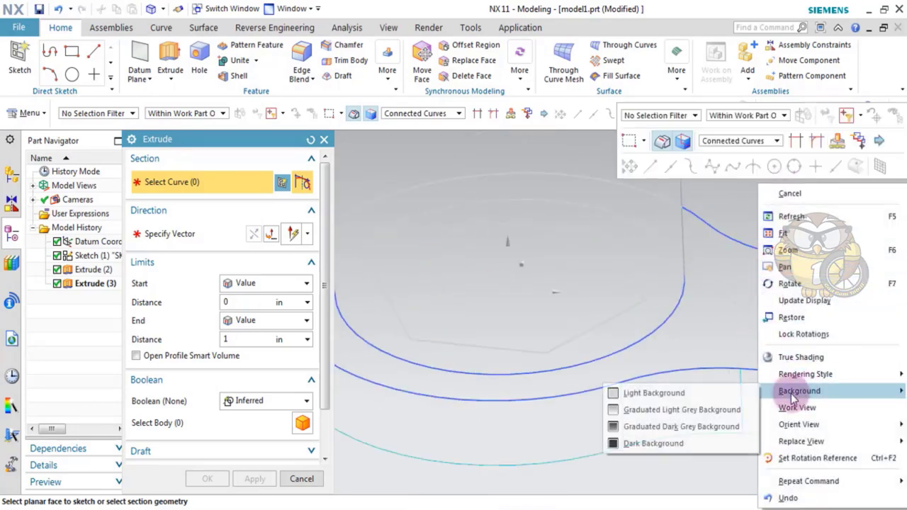
left_click(654, 447)
scroll(496, 209, "down", 2)
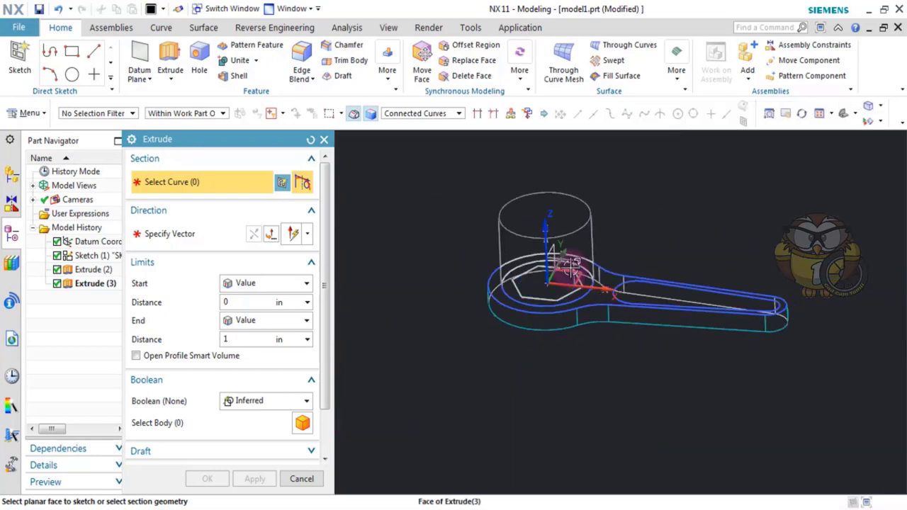
scroll(661, 255, "up", 3)
scroll(661, 255, "down", 2)
- Orbit the wrench obliquely and restore the graduated light grey background
middle_click_drag(735, 241, 510, 262)
scroll(506, 274, "down", 3)
scroll(596, 292, "up", 3)
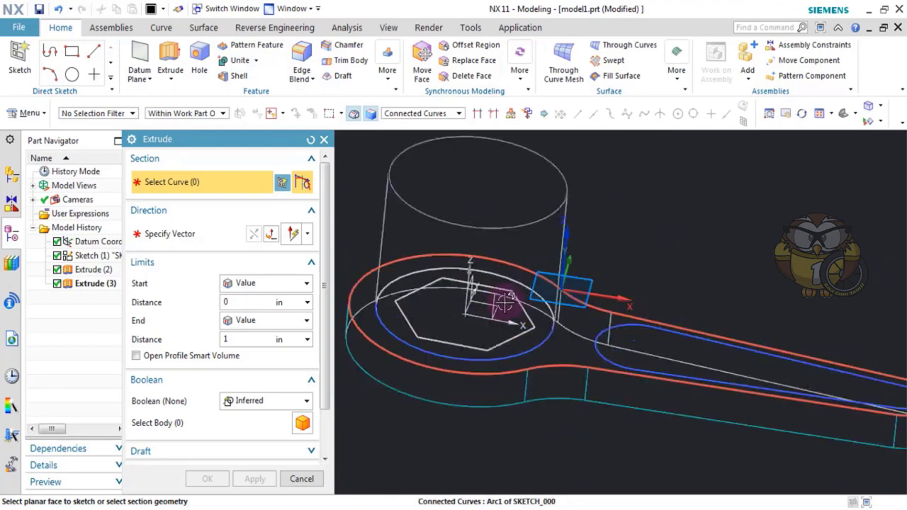
scroll(595, 292, "down", 1)
scroll(596, 292, "down", 3)
right_click(694, 223)
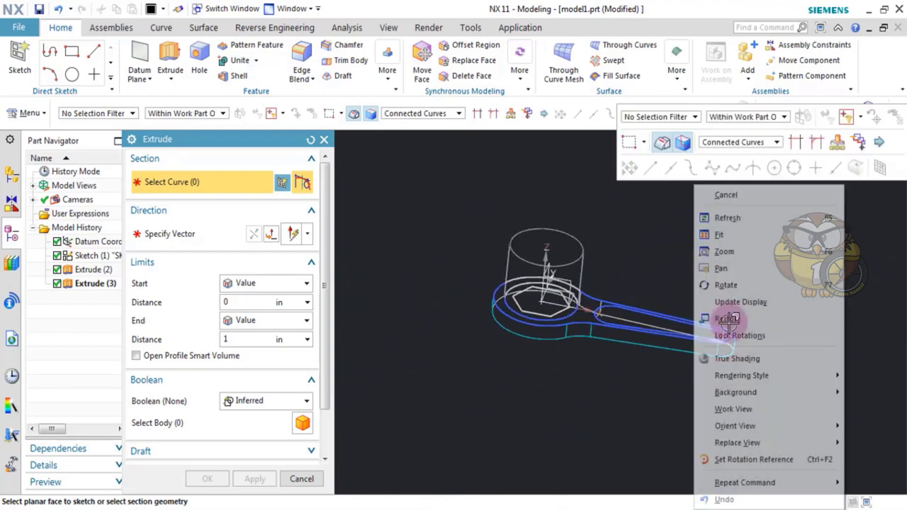
mouse_move(710, 397)
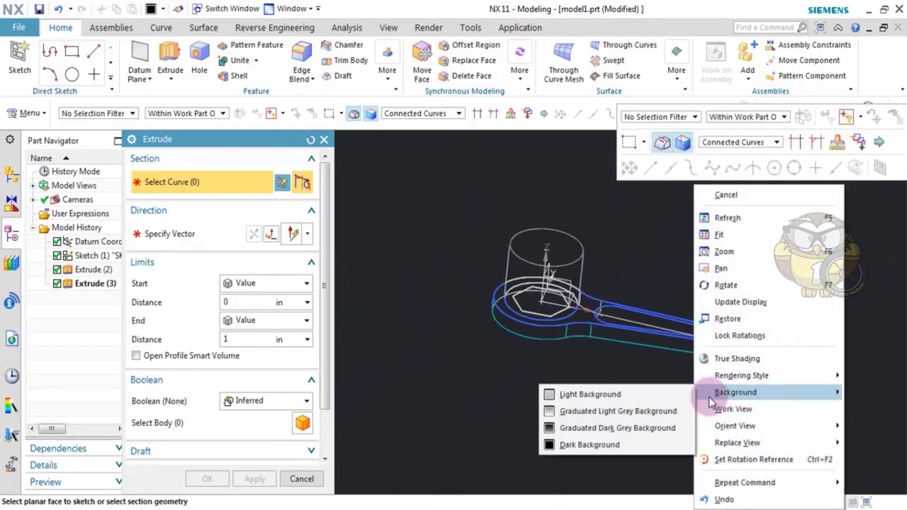
left_click(635, 411)
- Return the wrench display to Shaded with Edges
scroll(575, 275, "up", 5)
scroll(595, 283, "down", 4)
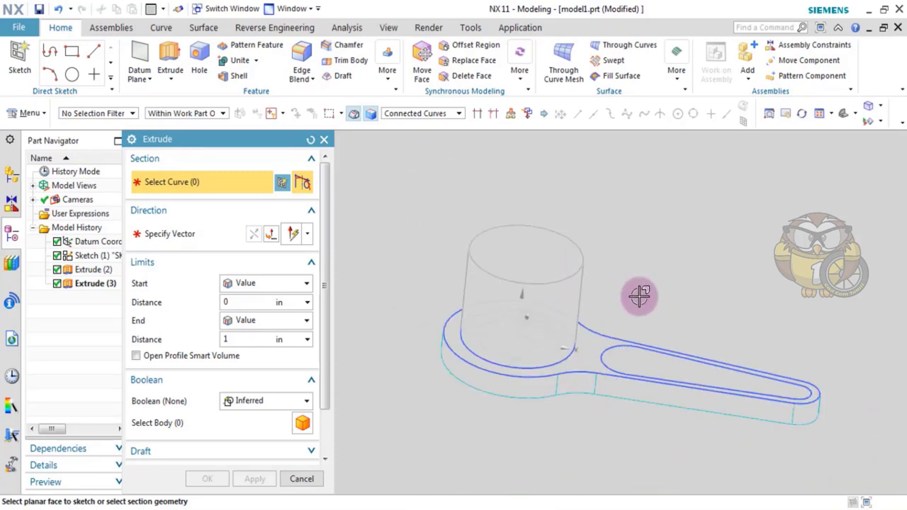
middle_click_drag(638, 295, 687, 259)
left_click(882, 106)
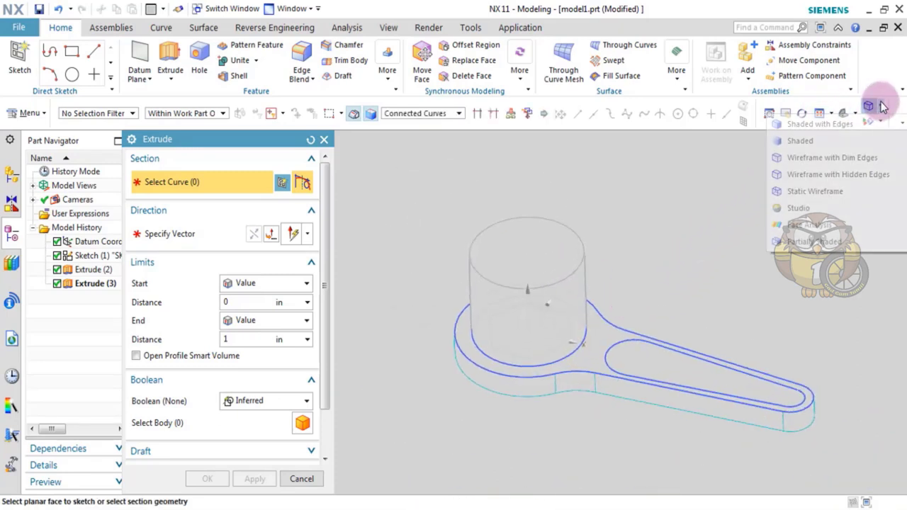
left_click(829, 124)
scroll(570, 287, "down", 3)
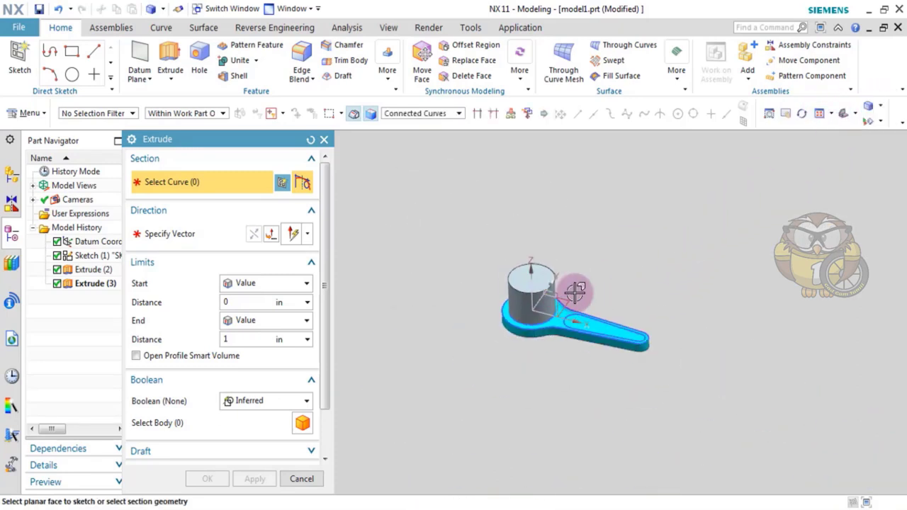
scroll(573, 298, "up", 1)
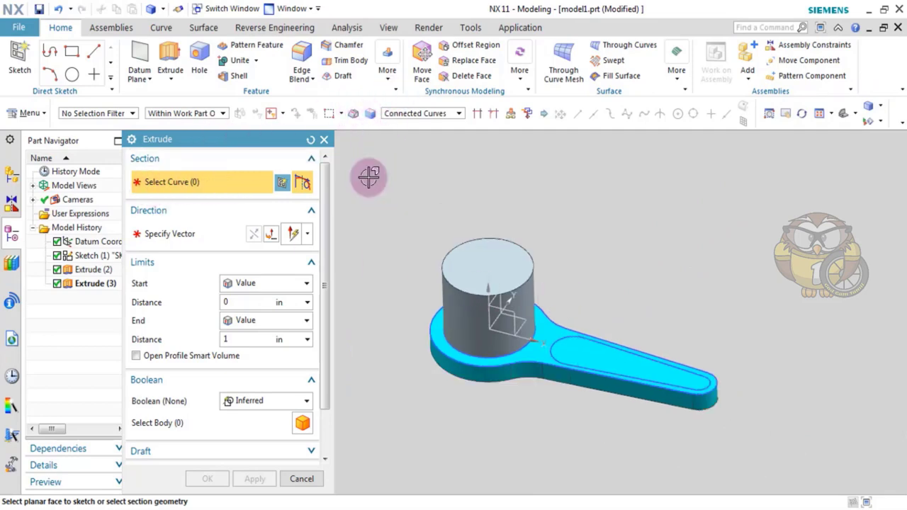
scroll(465, 340, "up", 2)
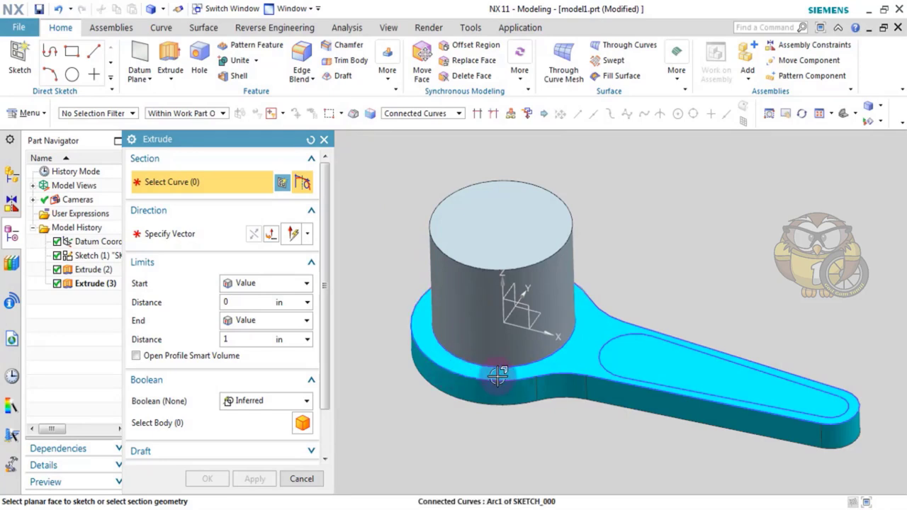
scroll(533, 377, "up", 3)
scroll(563, 390, "down", 4)
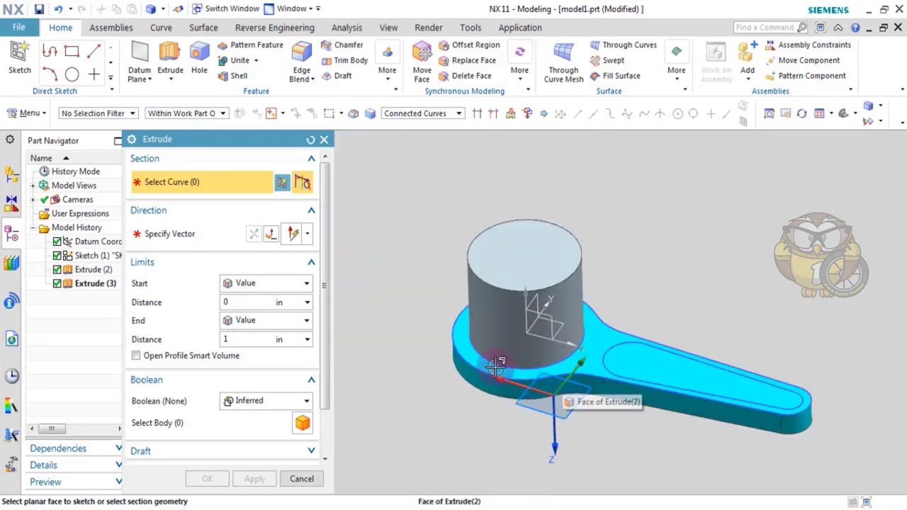
scroll(473, 363, "up", 2)
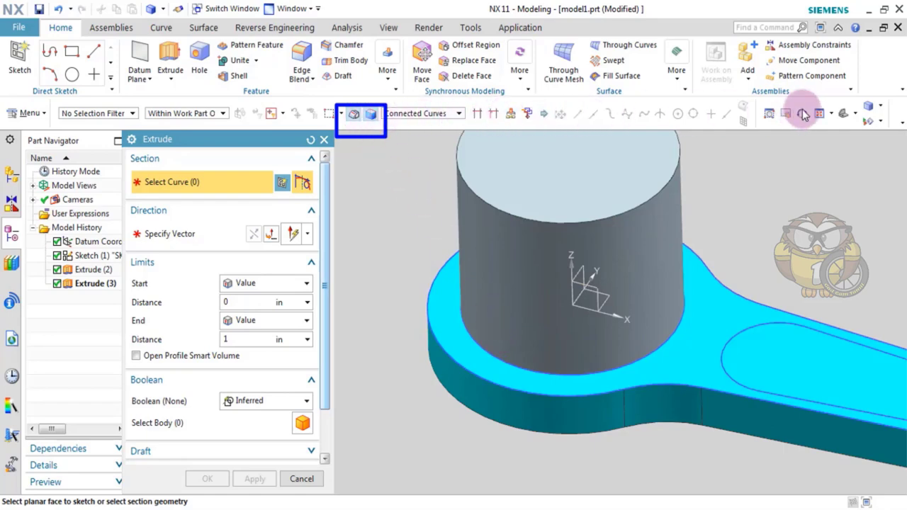
- Select the hexagon and set its extrude End Distance 80 and Start Distance 5
left_click(498, 316)
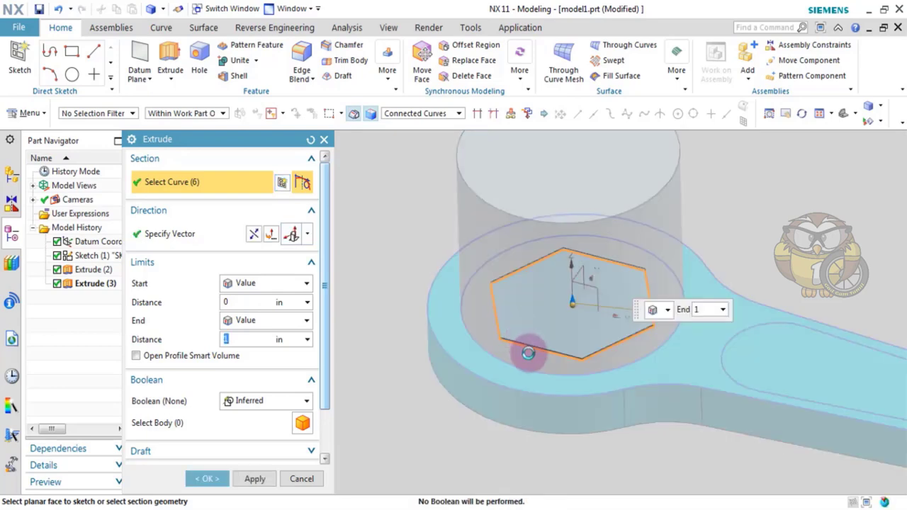
scroll(528, 353, "down", 3)
scroll(229, 345, "down", 1)
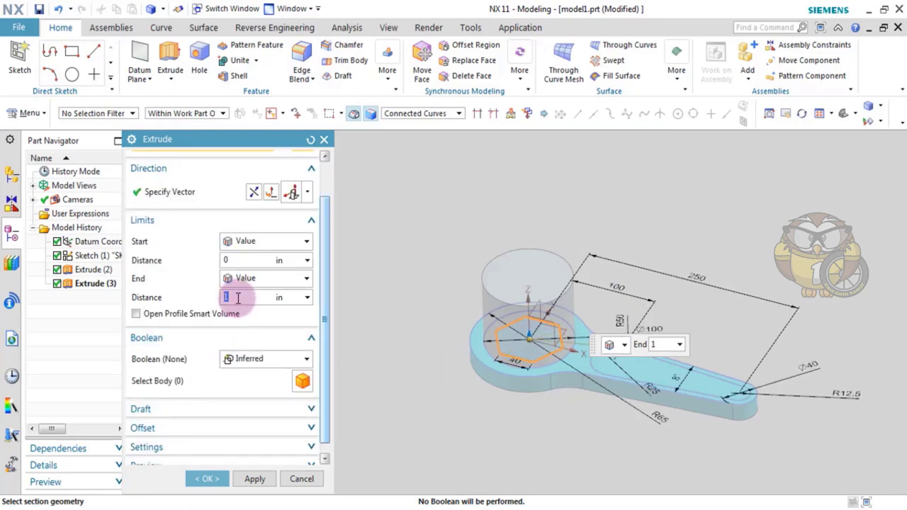
type("80")
key("Return")
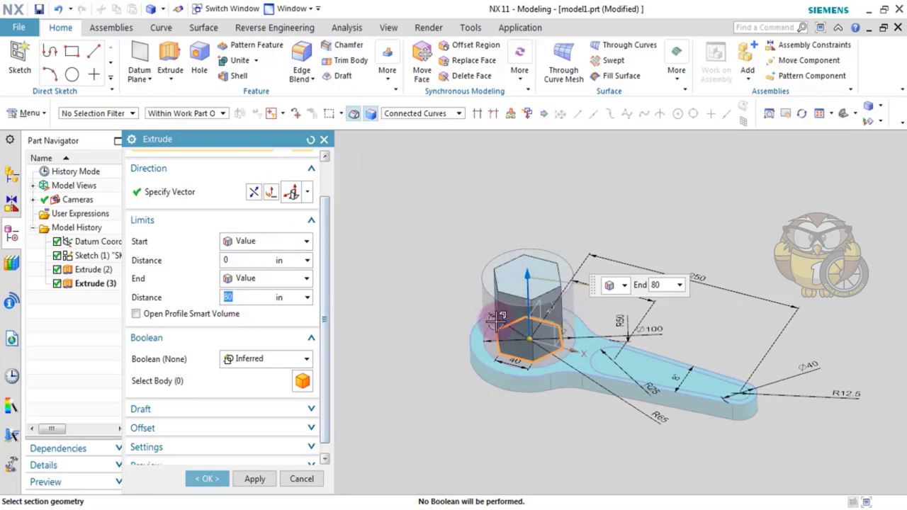
left_click(231, 260)
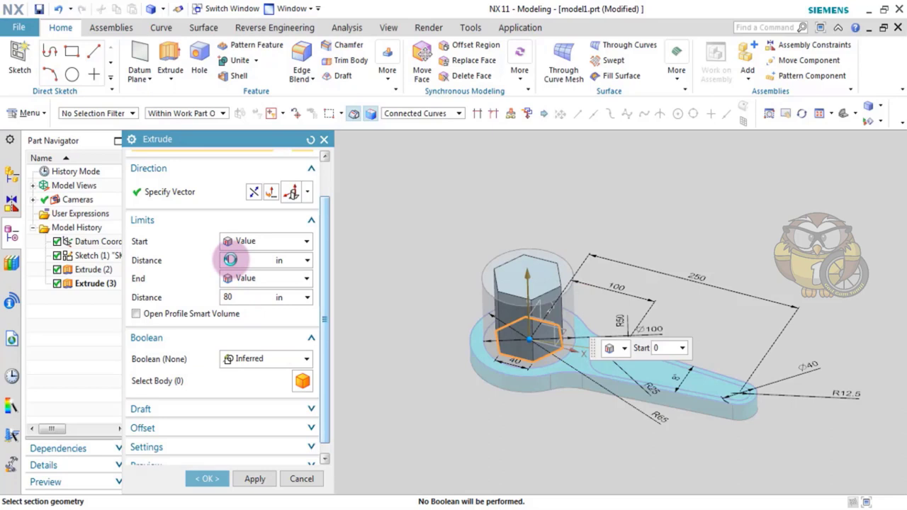
type("5")
key("Return")
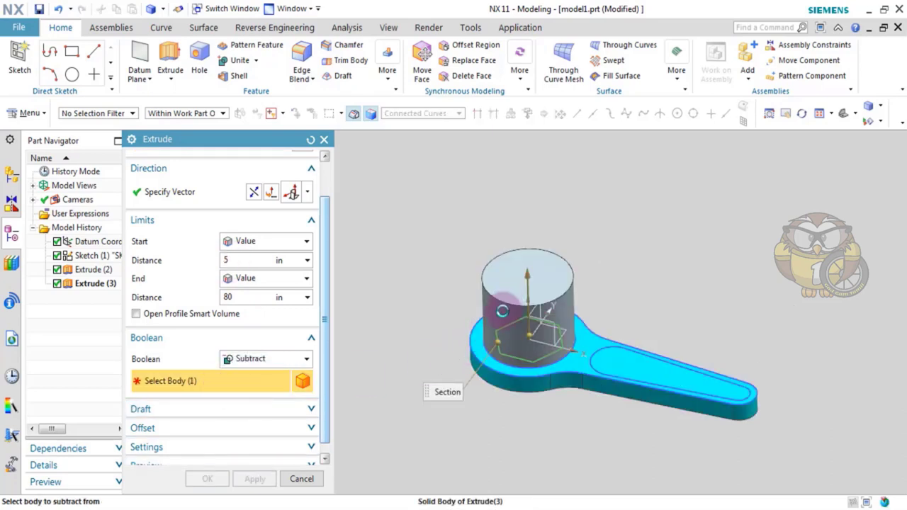
- Subtract the hexagon extrude from the wrench body and inspect the resulting socket
left_click(504, 305)
left_click(207, 479)
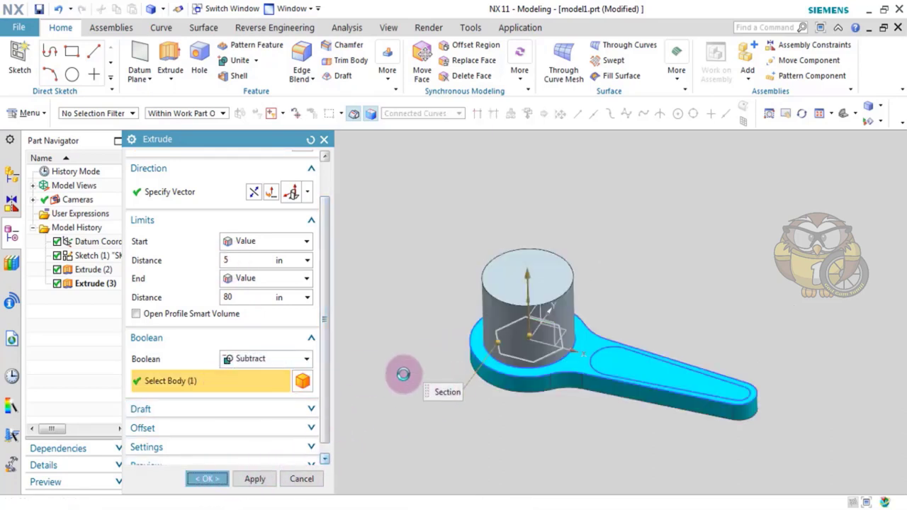
scroll(441, 348, "up", 5)
scroll(441, 347, "down", 2)
mouse_move(441, 374)
middle_mouse_down()
mouse_move(450, 412)
mouse_move(460, 344)
mouse_move(429, 333)
middle_mouse_up()
- Unite the wrench base (target) with the hex-socket cylinder (tool) into one solid
scroll(425, 330, "down", 2)
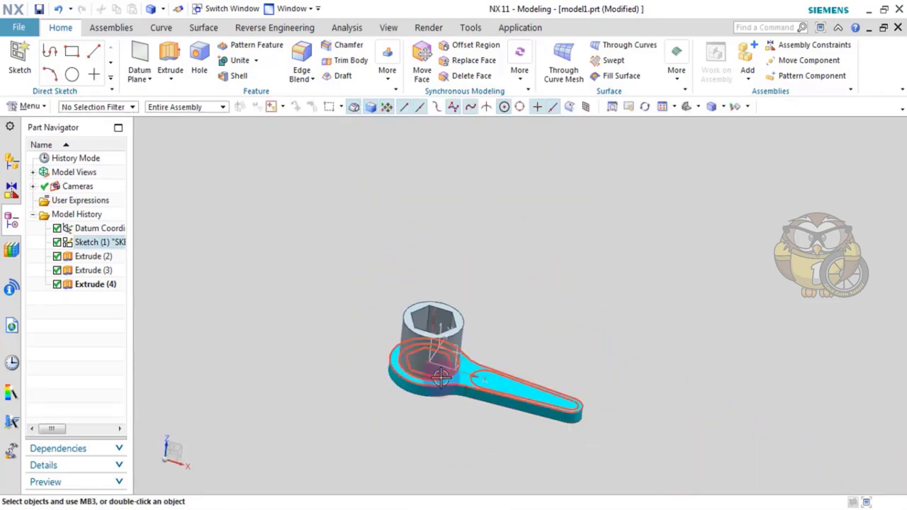
scroll(397, 326, "up", 2)
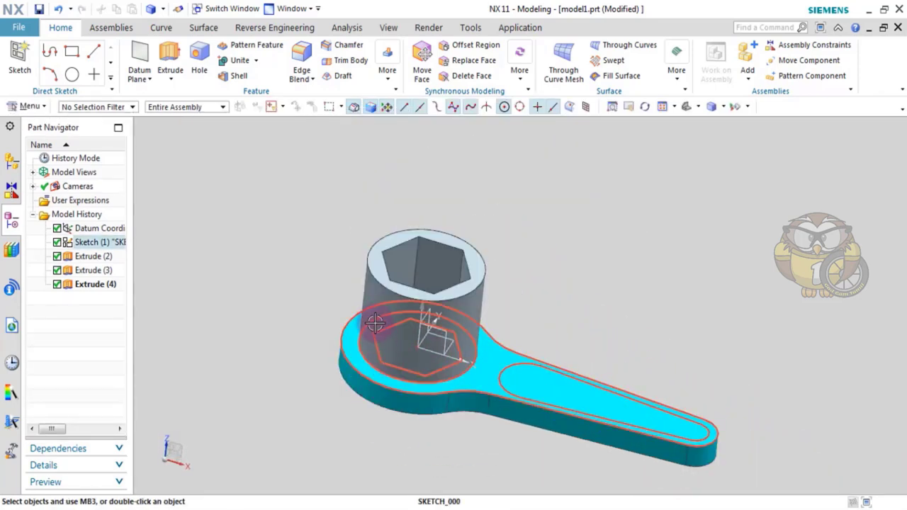
left_click(239, 63)
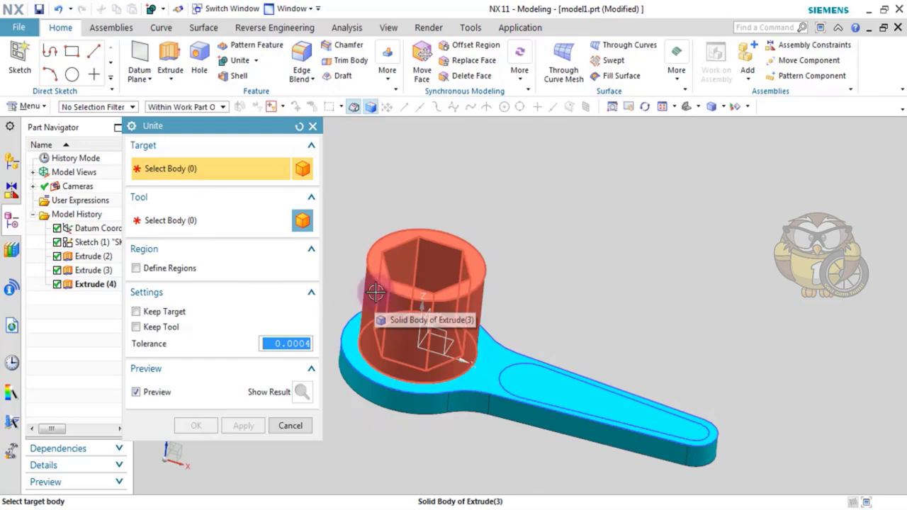
left_click(381, 397)
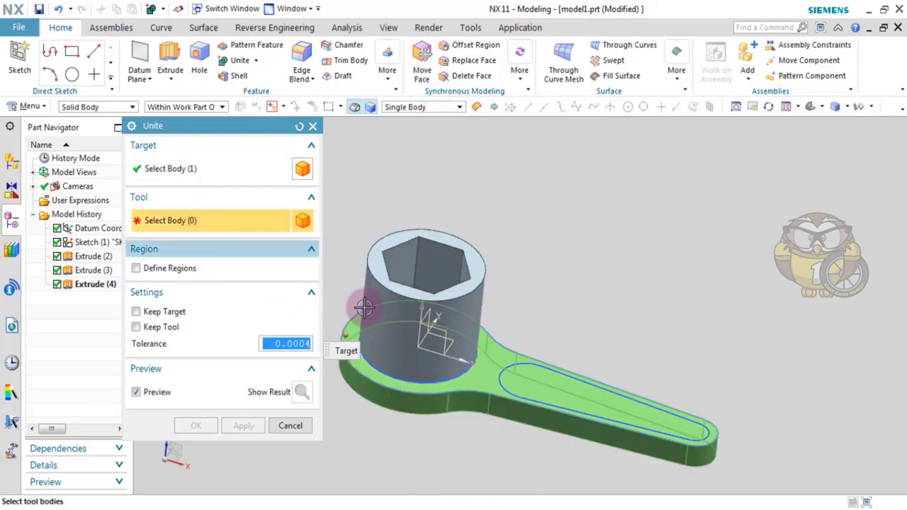
left_click(410, 328)
scroll(392, 433, "down", 2)
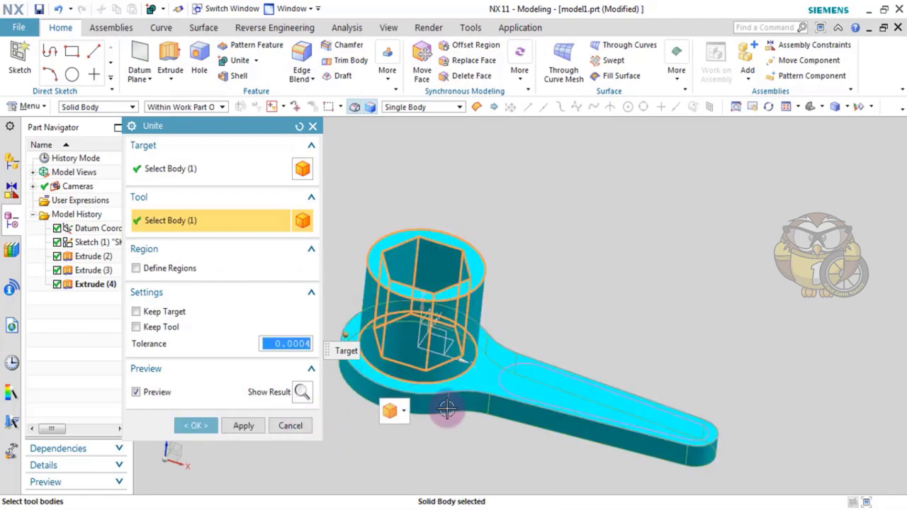
scroll(425, 457, "up", 3)
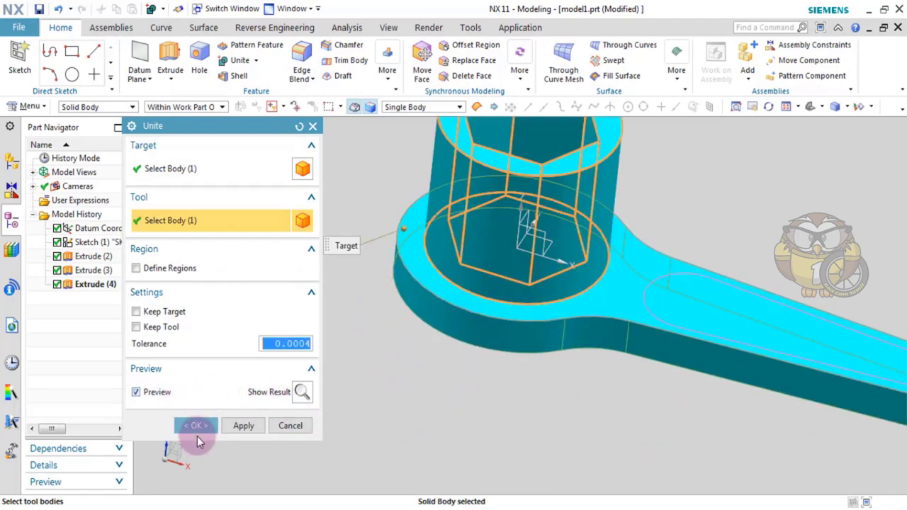
left_click(241, 427)
scroll(411, 438, "down", 5)
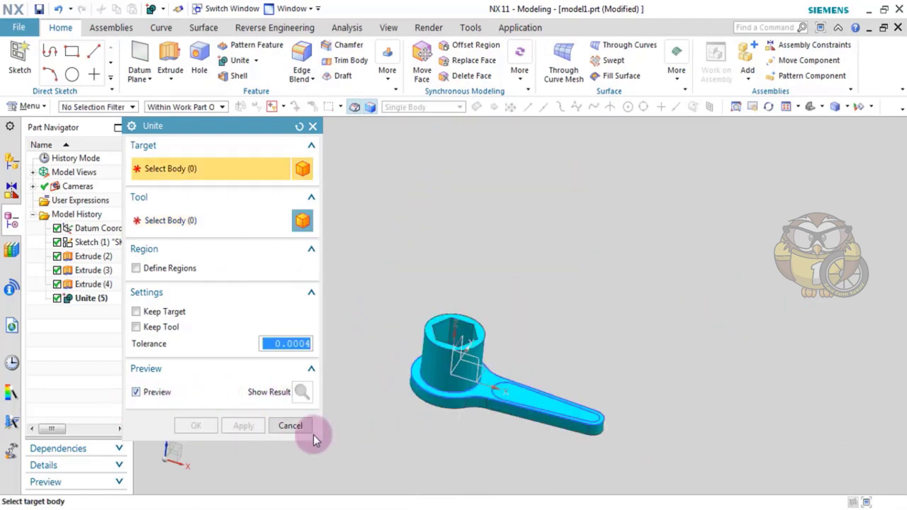
left_click(291, 426)
scroll(440, 421, "up", 4)
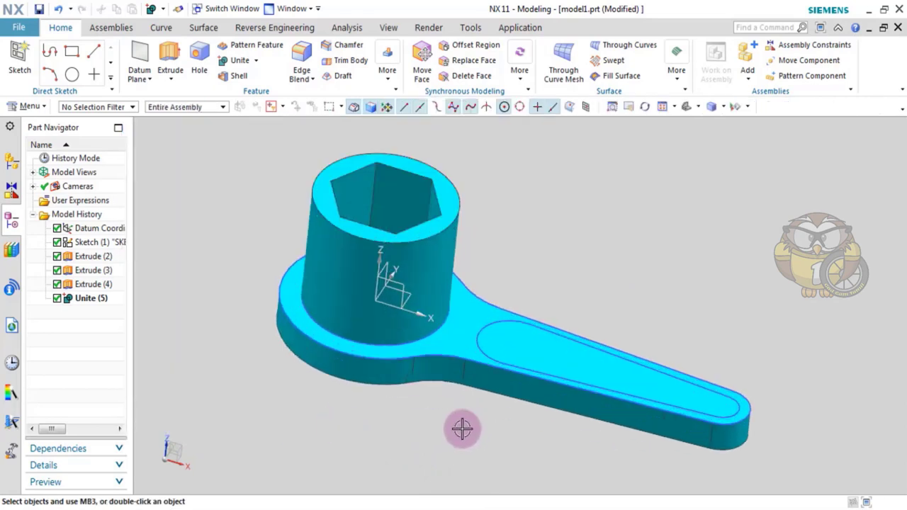
mouse_move(461, 428)
middle_mouse_down()
mouse_move(443, 405)
mouse_move(462, 428)
middle_mouse_up()
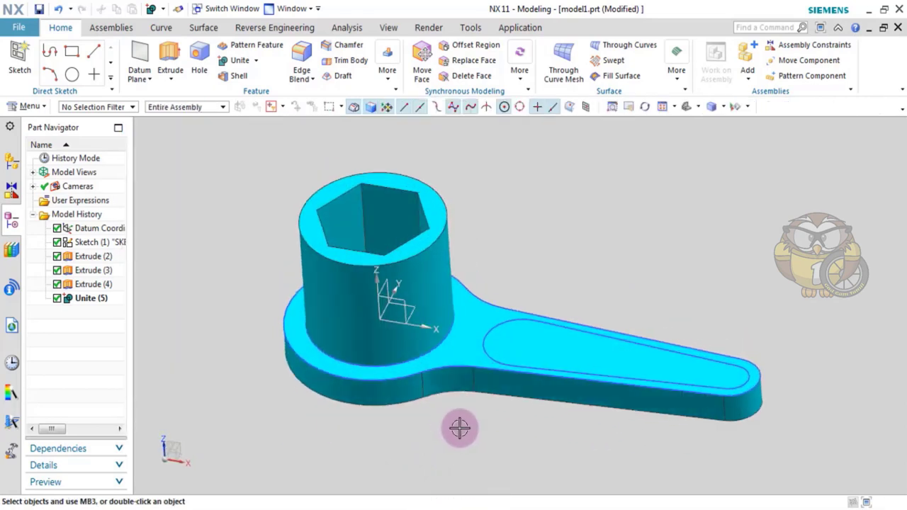
scroll(464, 430, "down", 3)
scroll(446, 407, "up", 4)
scroll(453, 421, "down", 4)
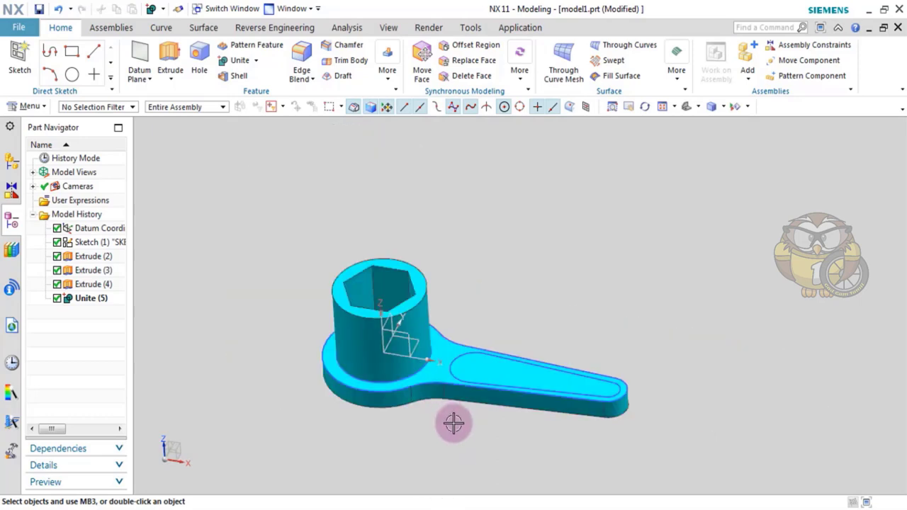
scroll(450, 404, "up", 3)
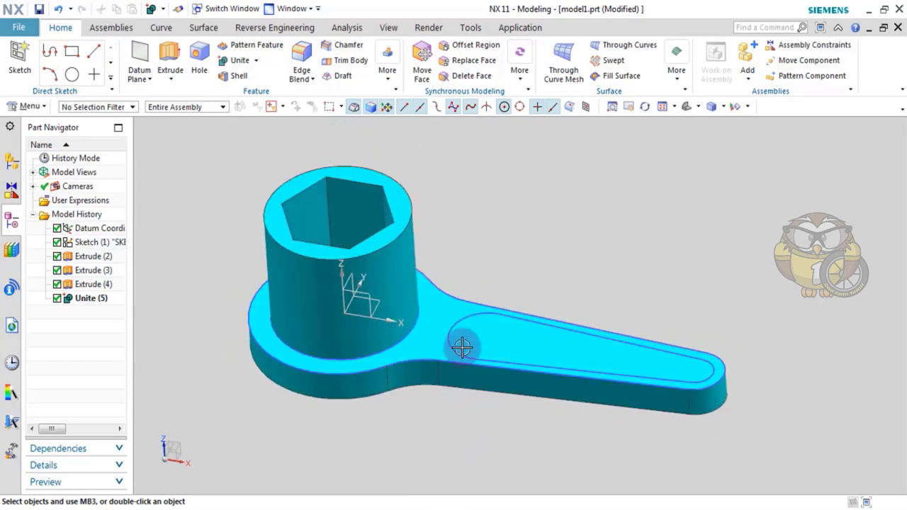
scroll(461, 376, "down", 3)
scroll(461, 374, "up", 3)
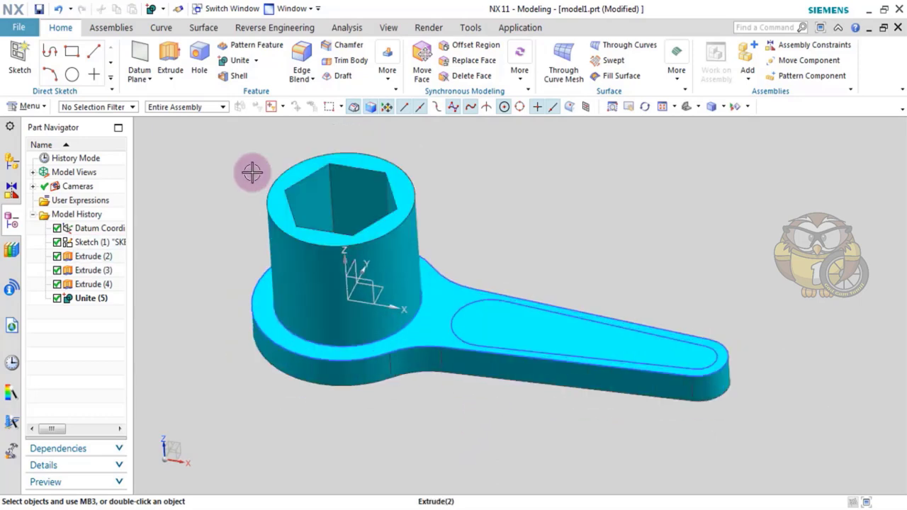
key("alt+Tab")
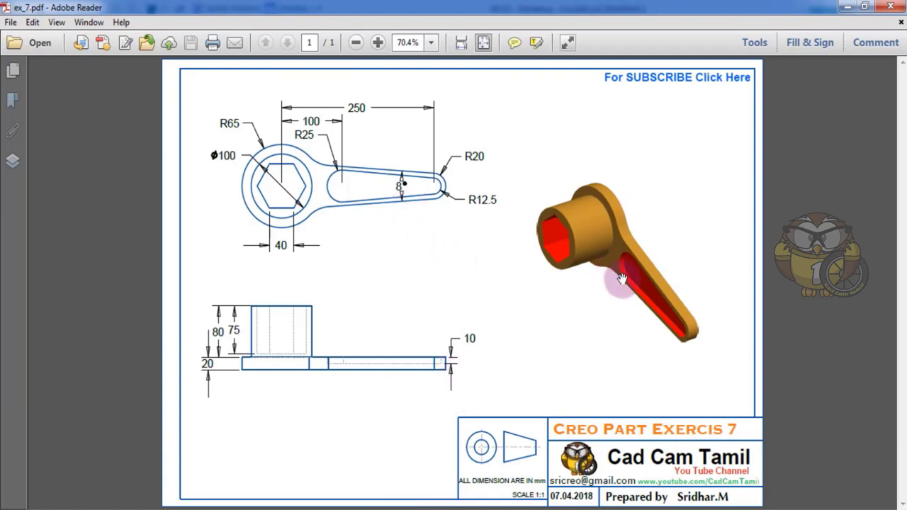
- Start an extrusion of the handle's slot outline with Boolean set to None
key("alt+Tab")
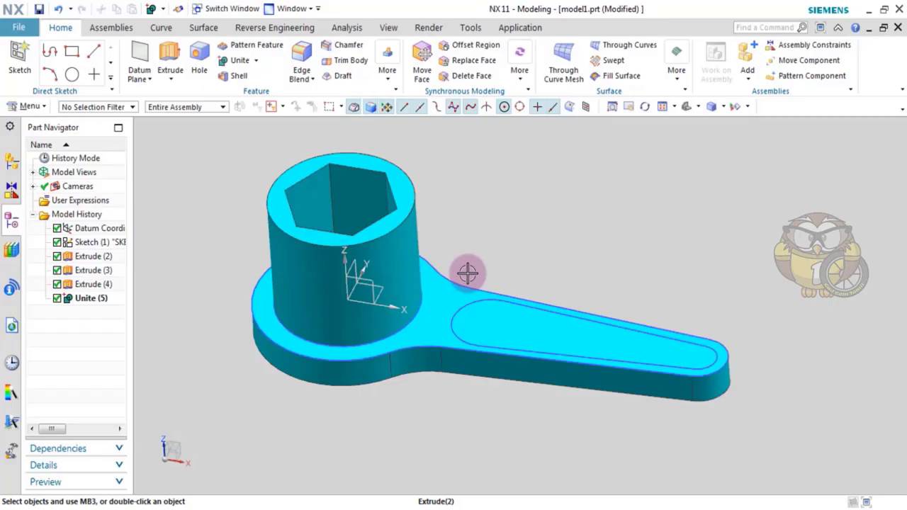
scroll(405, 333, "up", 5)
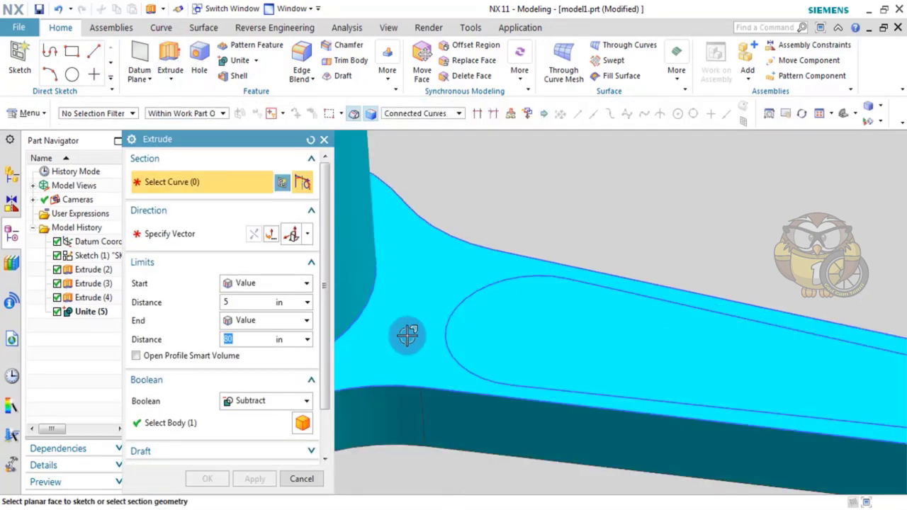
left_click(282, 401)
left_click(244, 416)
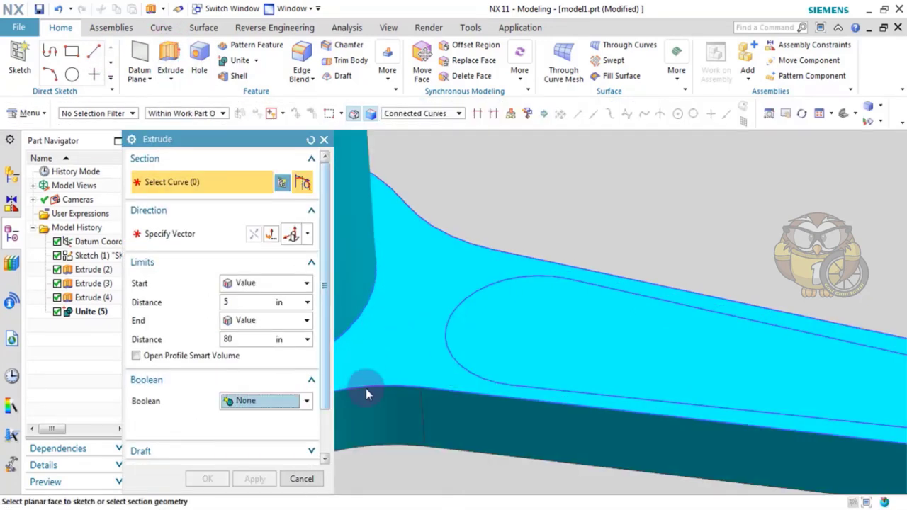
left_click(448, 319)
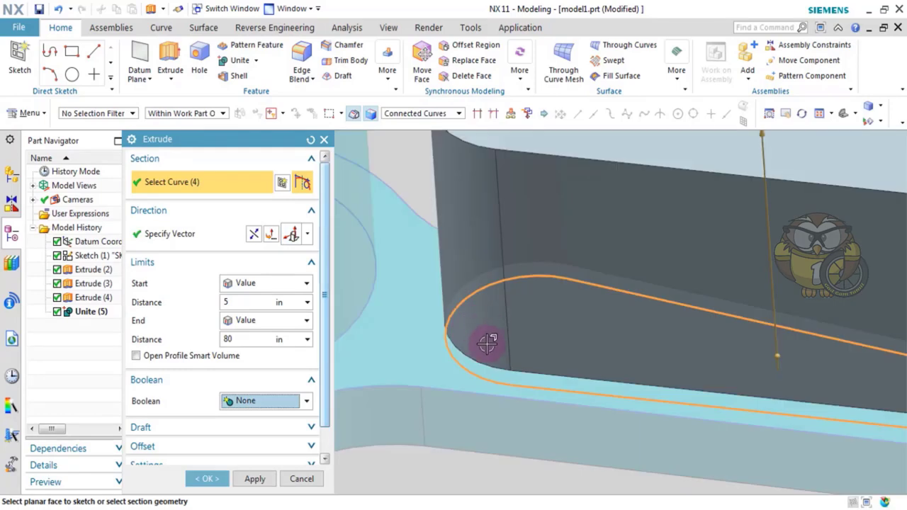
- Extrude the slot outline from 0 to 10, reversed downward into the handle
left_click(236, 303)
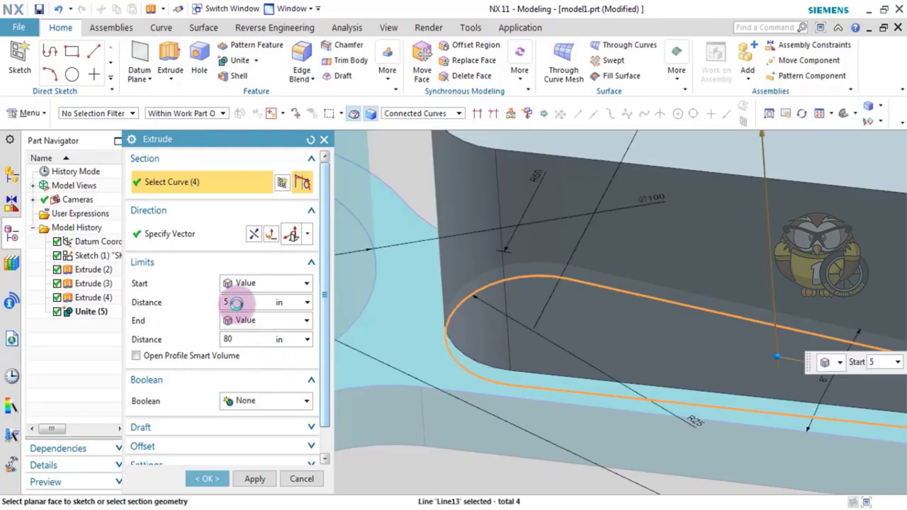
key("Return")
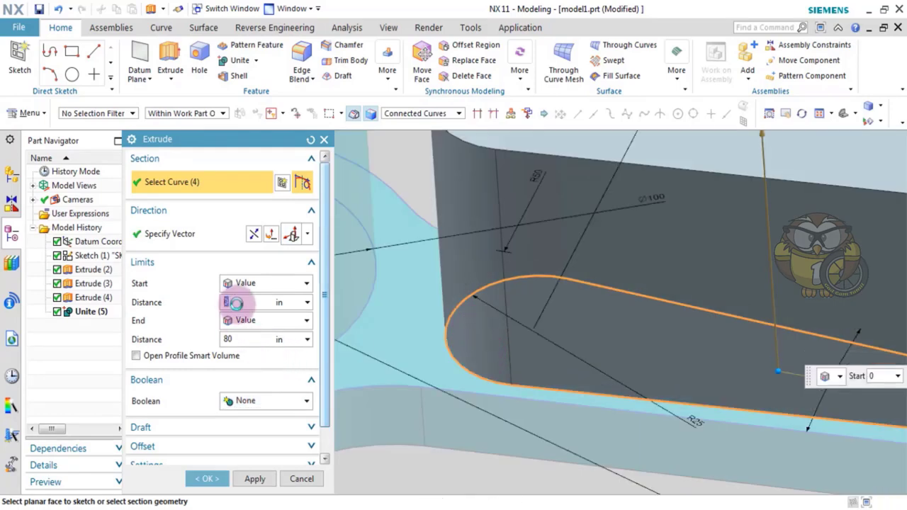
left_click(254, 235)
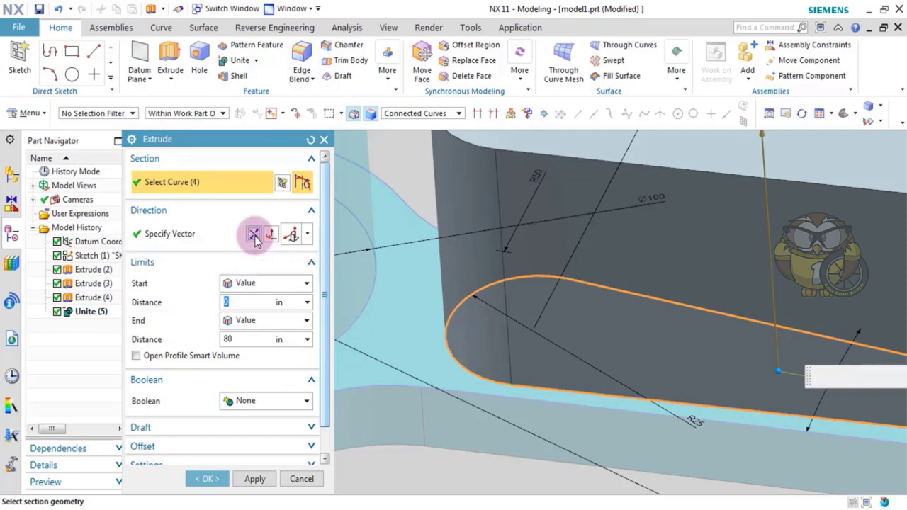
left_click(241, 338)
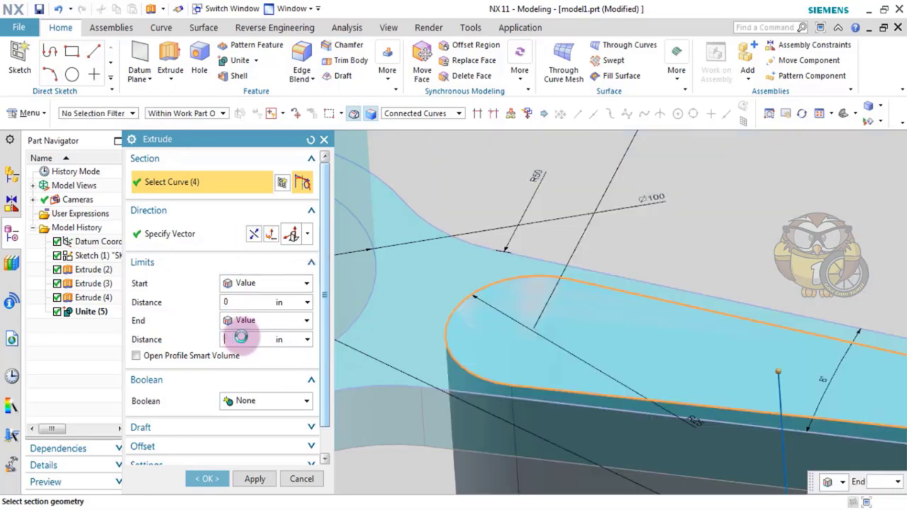
type("10")
key("Return")
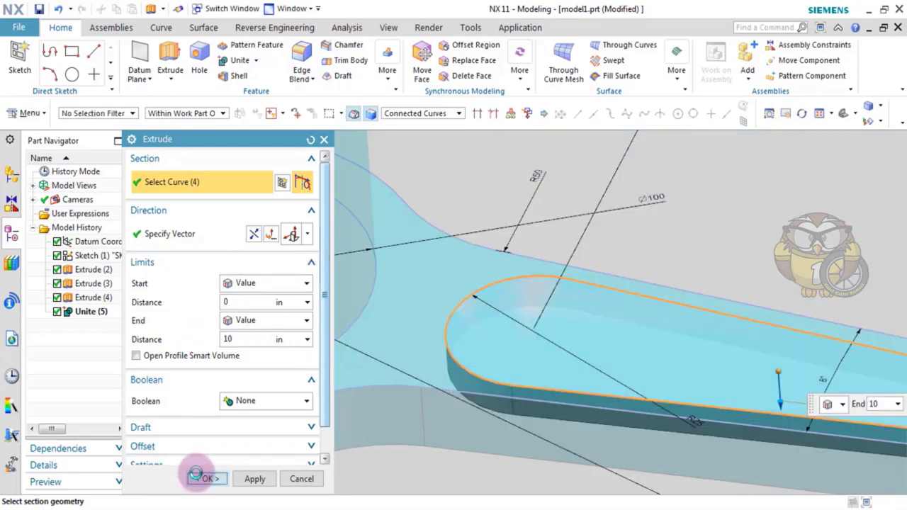
left_click(196, 475)
middle_click_drag(586, 279, 578, 355)
scroll(583, 361, "down", 3)
scroll(543, 365, "up", 3)
scroll(534, 373, "down", 3)
- Subtract the slot body from the wrench, then hide the leftover slot body
scroll(521, 402, "up", 2)
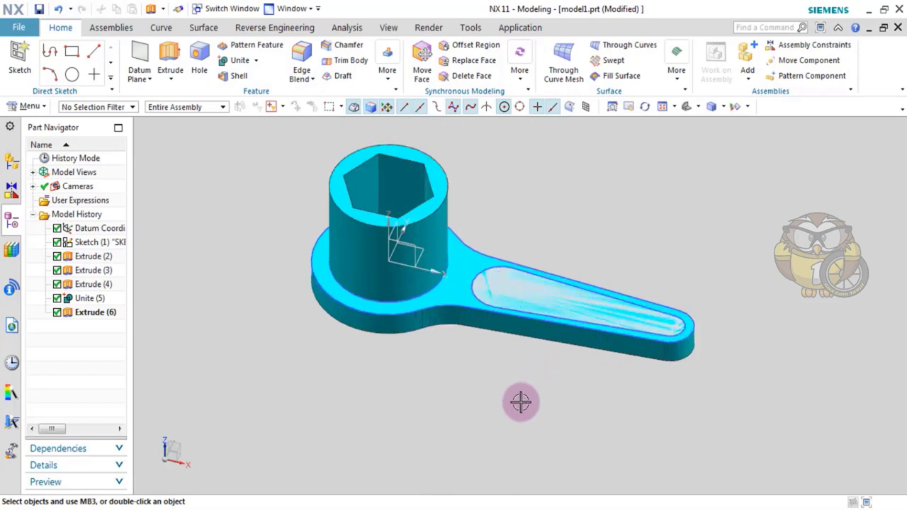
scroll(521, 387, "up", 1)
scroll(480, 376, "down", 1)
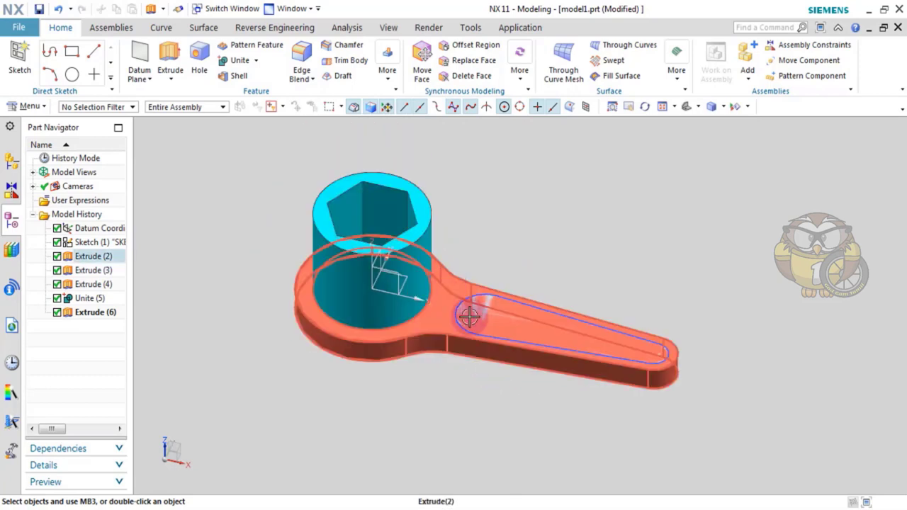
left_click(255, 60)
left_click(251, 97)
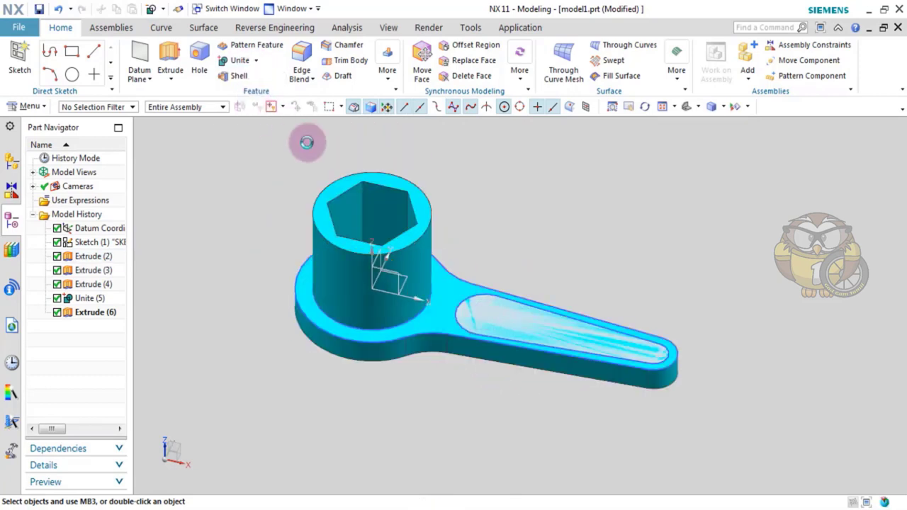
left_click(429, 339)
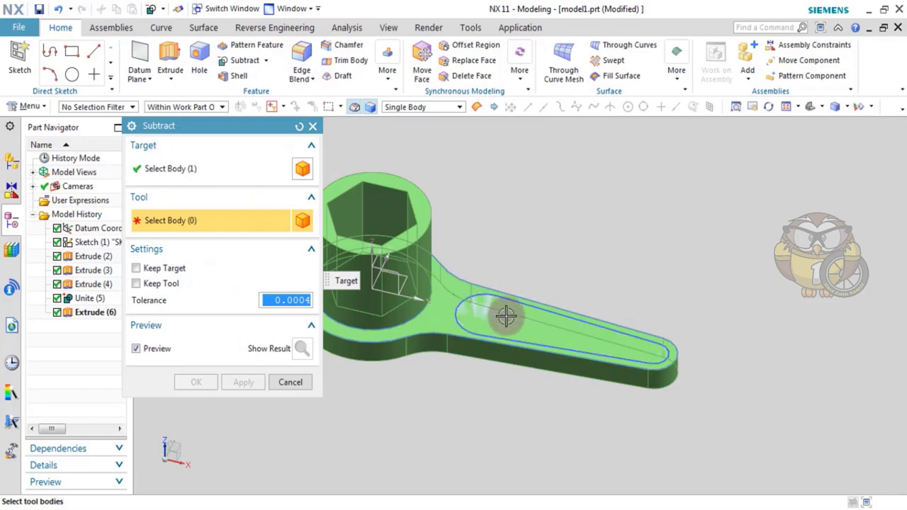
left_click(173, 274)
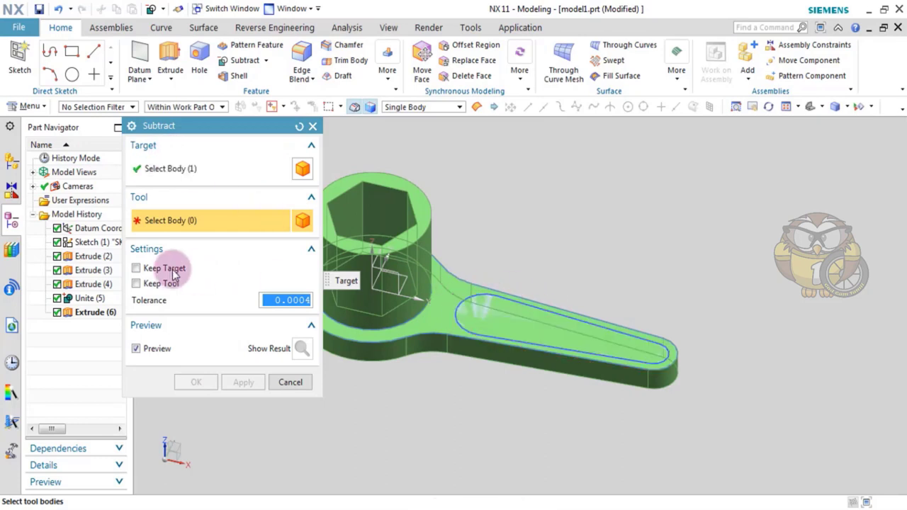
left_click(523, 327)
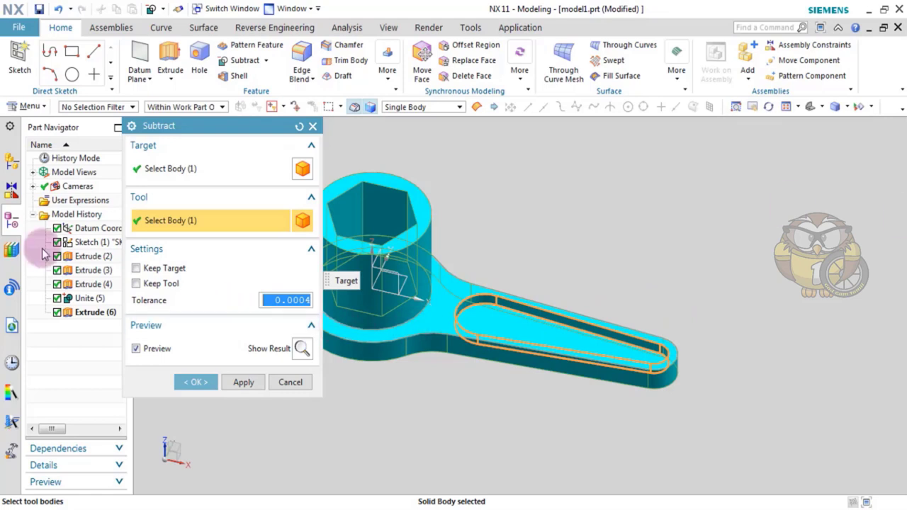
left_click(243, 383)
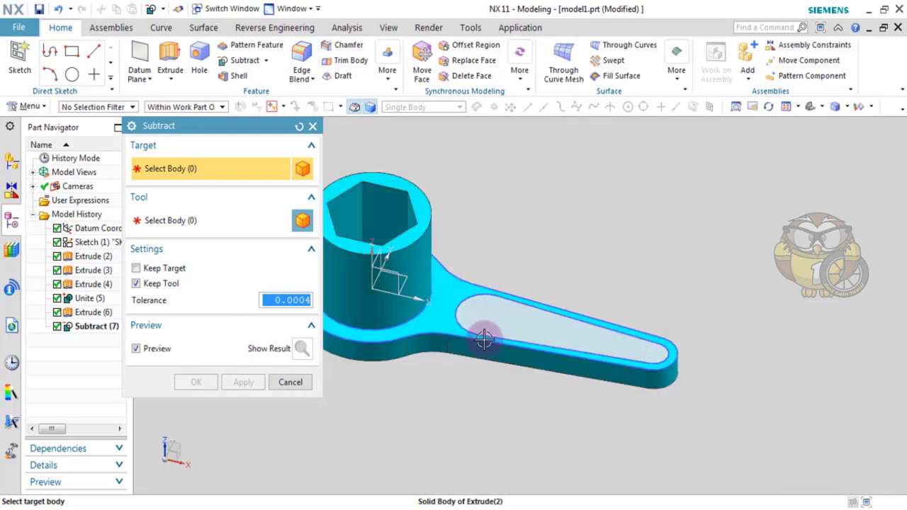
left_click(291, 382)
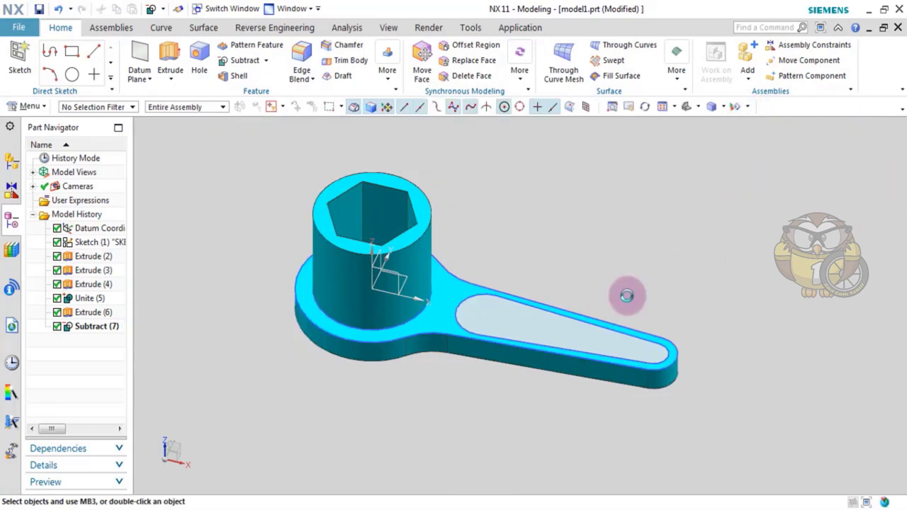
key("ctrl+shift+i")
left_click(628, 345)
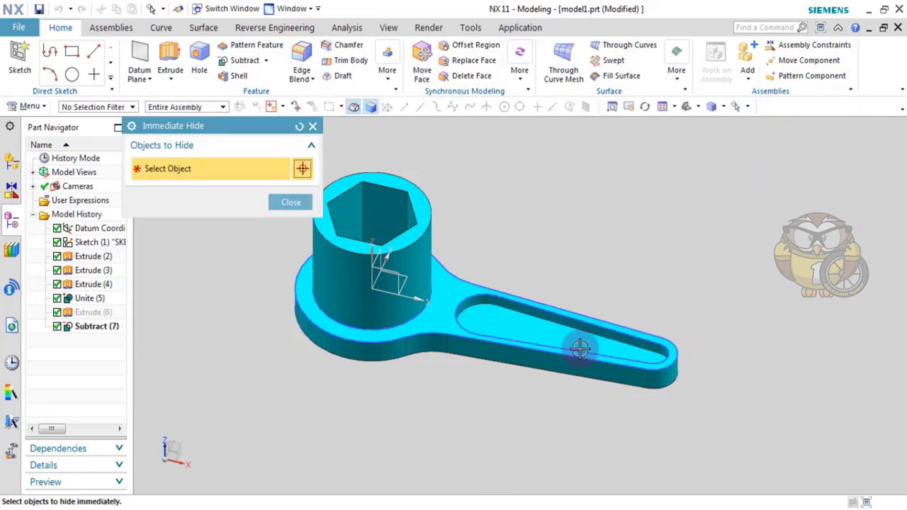
- Undo hiding the slot body and the previous Subtract
left_click(298, 204)
key("ctrl+z")
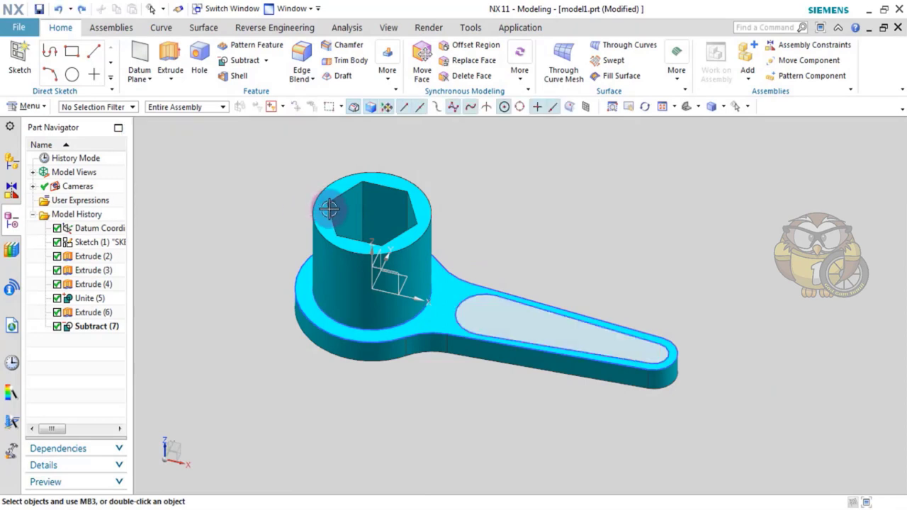
key("ctrl+z")
- Subtract the slot body (Extrude 6) from the wrench to cut the recessed slot
left_click(245, 60)
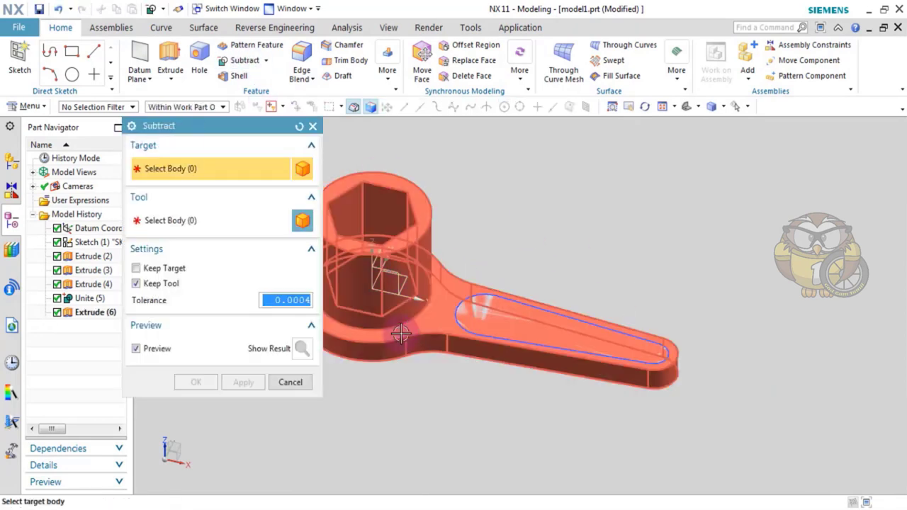
left_click(402, 334)
middle_click(234, 322)
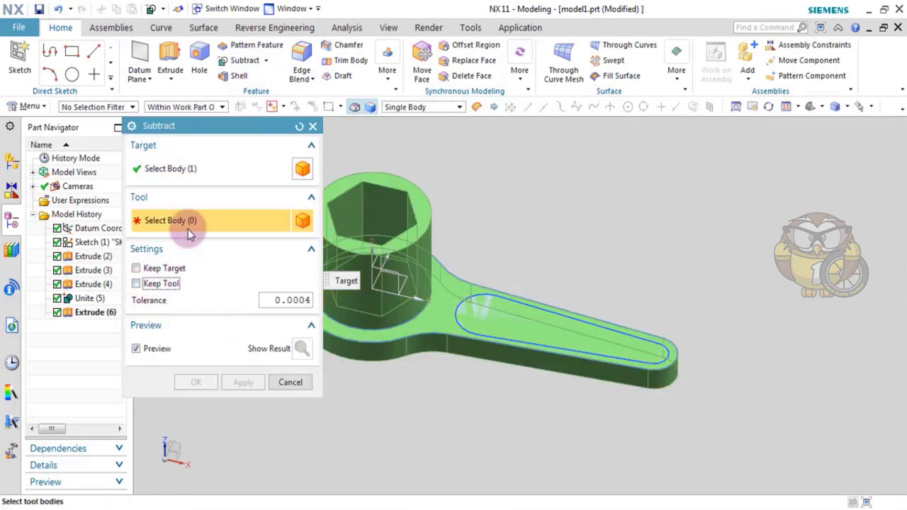
left_click(521, 358)
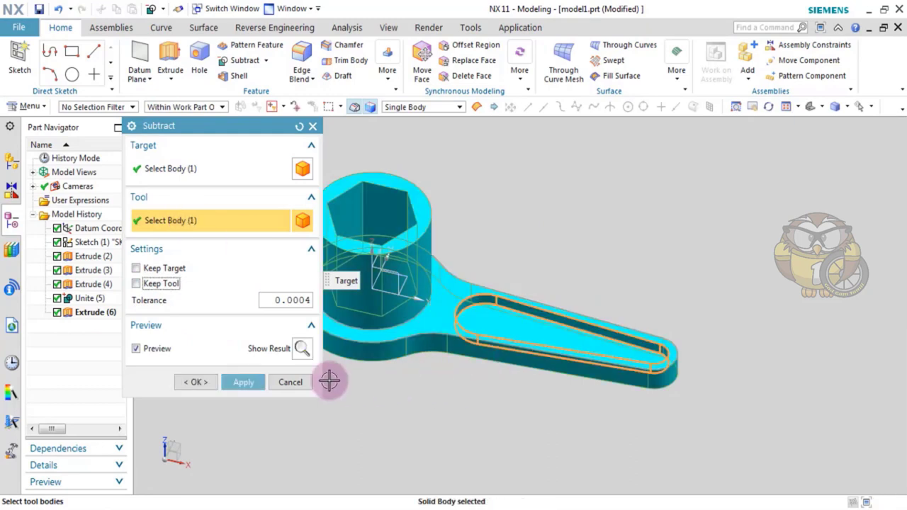
left_click(197, 383)
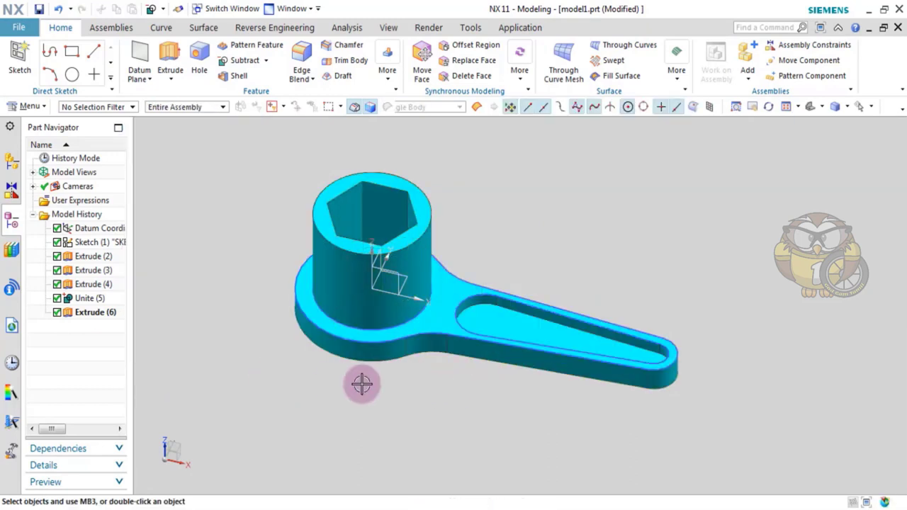
middle_click_drag(362, 382, 471, 401)
scroll(437, 368, "down", 3)
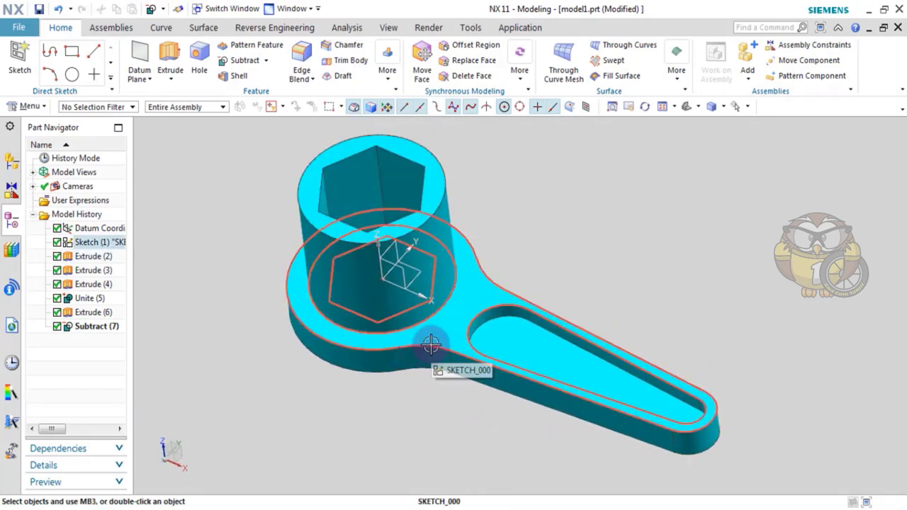
- Hide the wrench profile sketch so only the solid remains visible
left_click(487, 319)
left_click(580, 304)
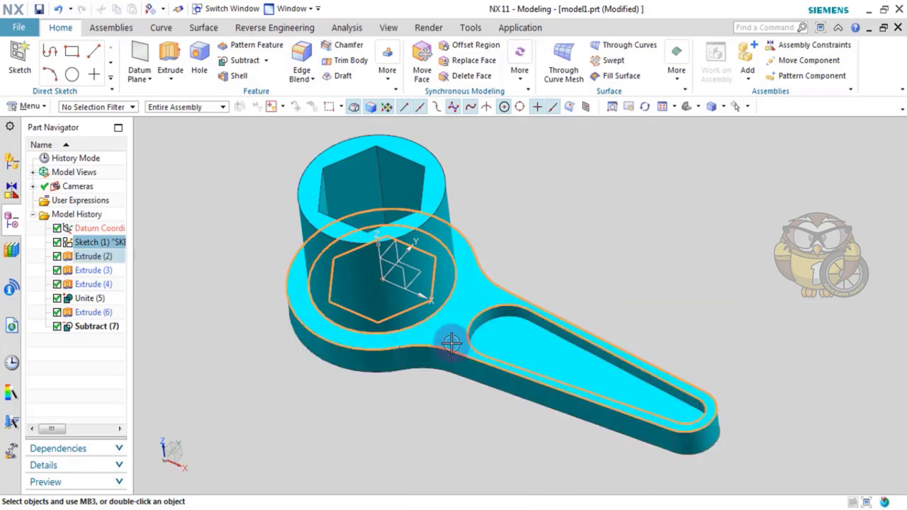
scroll(466, 294, "up", 4)
scroll(486, 318, "down", 5)
mouse_move(486, 318)
middle_mouse_down()
mouse_move(508, 319)
mouse_move(510, 310)
middle_mouse_up()
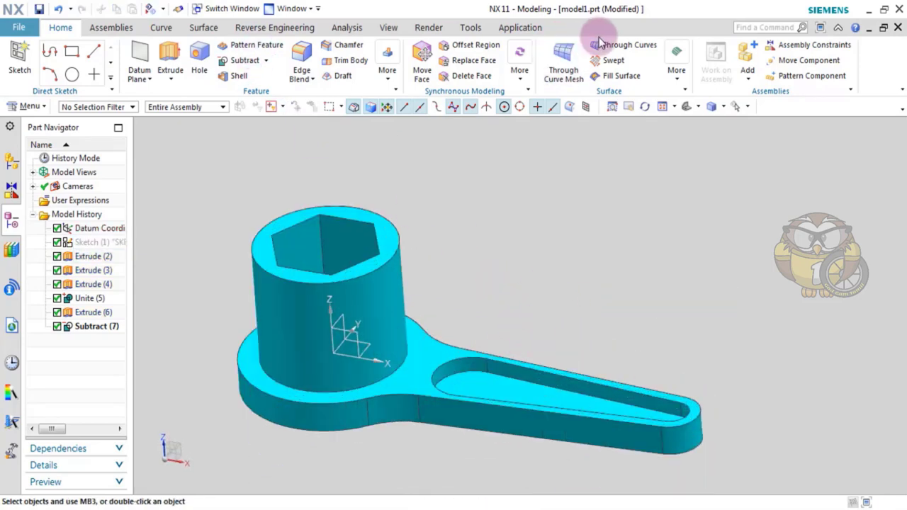
- Start Edit Object Display from the View tab with the selection filter set to Face
left_click(431, 28)
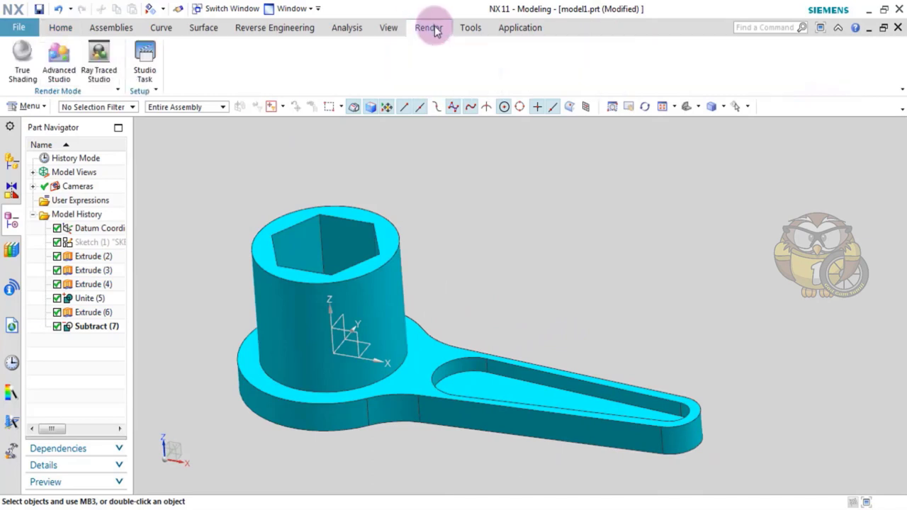
left_click(389, 28)
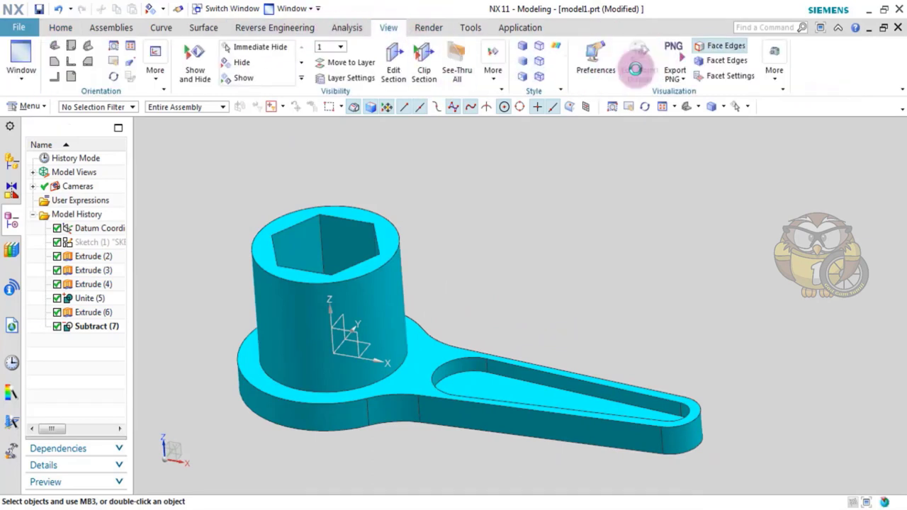
left_click(637, 64)
key("ctrl+f")
left_click(121, 107)
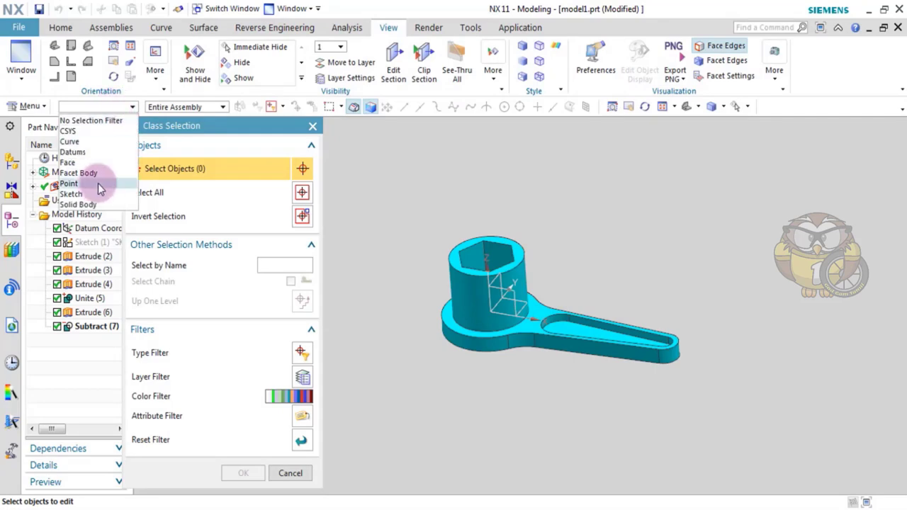
left_click(86, 164)
- Select the hex socket's side faces and hexagonal bottom face
scroll(464, 182, "up", 5)
left_click(537, 318)
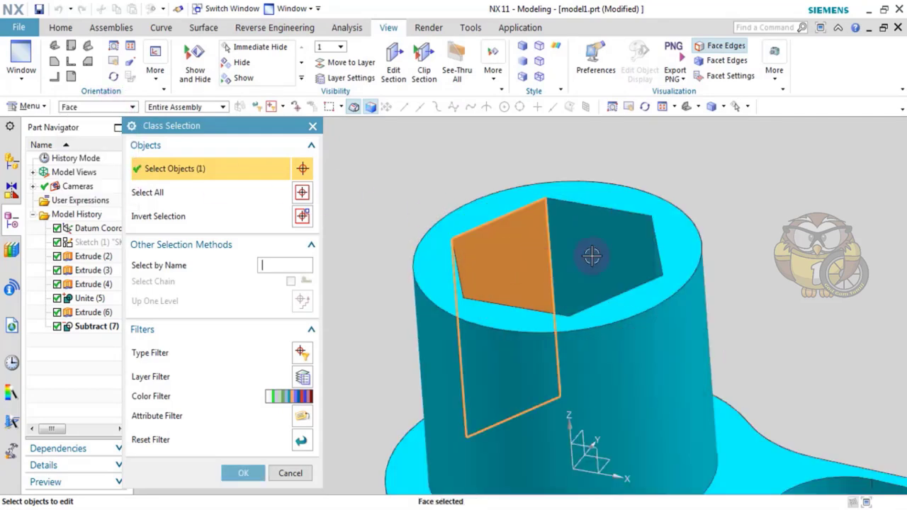
left_click(588, 314)
scroll(713, 274, "down", 3)
middle_click_drag(713, 274, 707, 302)
scroll(664, 314, "up", 4)
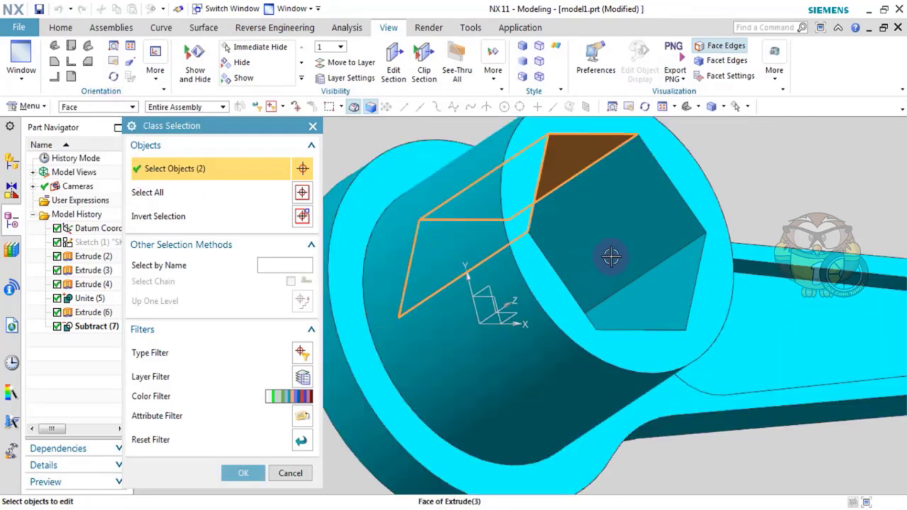
left_click(676, 312)
left_click(676, 312)
scroll(733, 207, "down", 4)
middle_click_drag(733, 206, 625, 316)
scroll(625, 315, "up", 3)
left_click(569, 369)
left_click(569, 368)
scroll(648, 330, "down", 3)
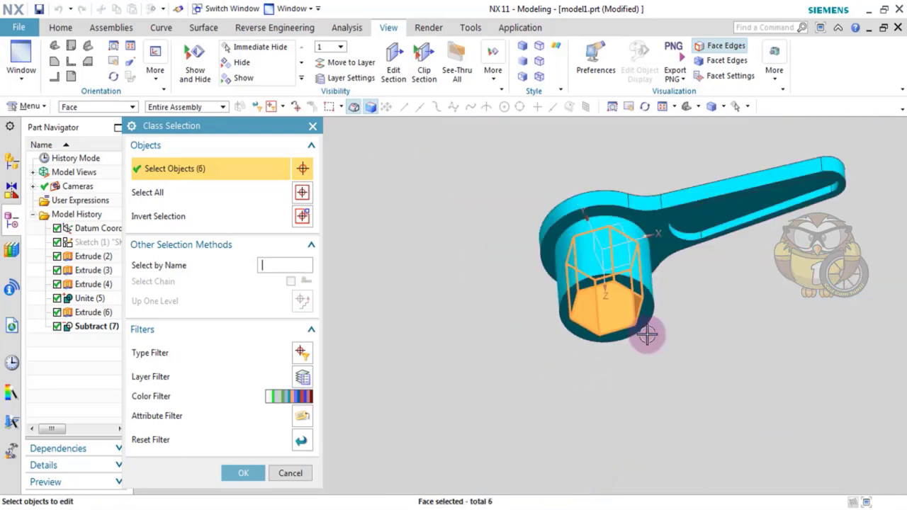
middle_click_drag(697, 325, 694, 297)
left_click(606, 280)
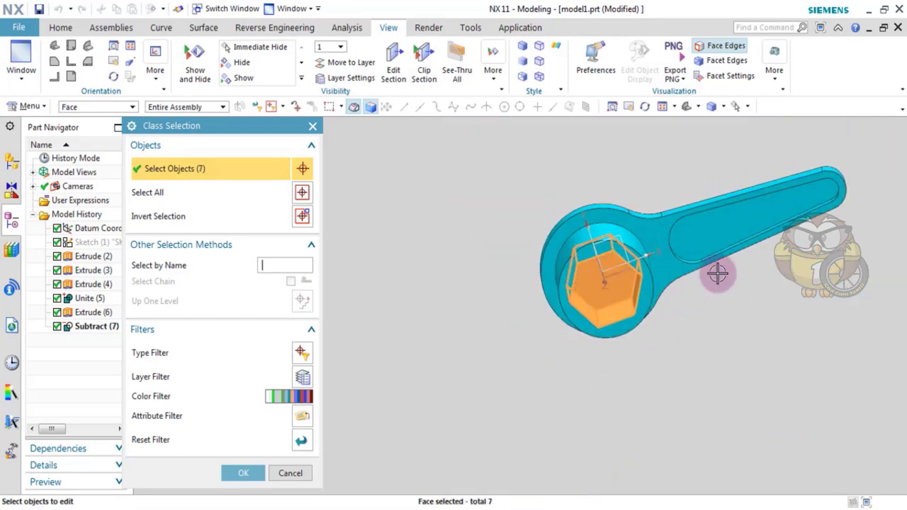
- Select the handle slot's groove, wall and rounded end faces
scroll(723, 330, "down", 3)
middle_click_drag(723, 331, 682, 250)
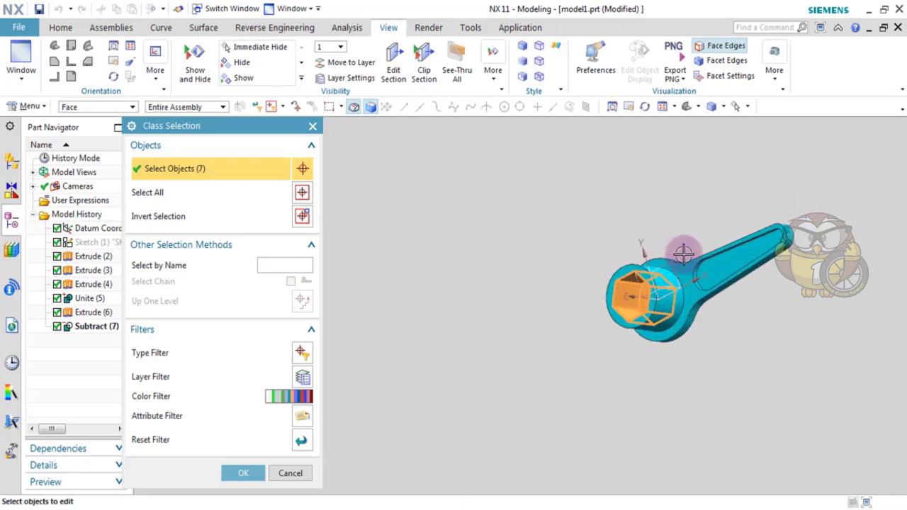
scroll(724, 259, "up", 5)
left_click(712, 261)
scroll(753, 196, "up", 3)
left_click(745, 203)
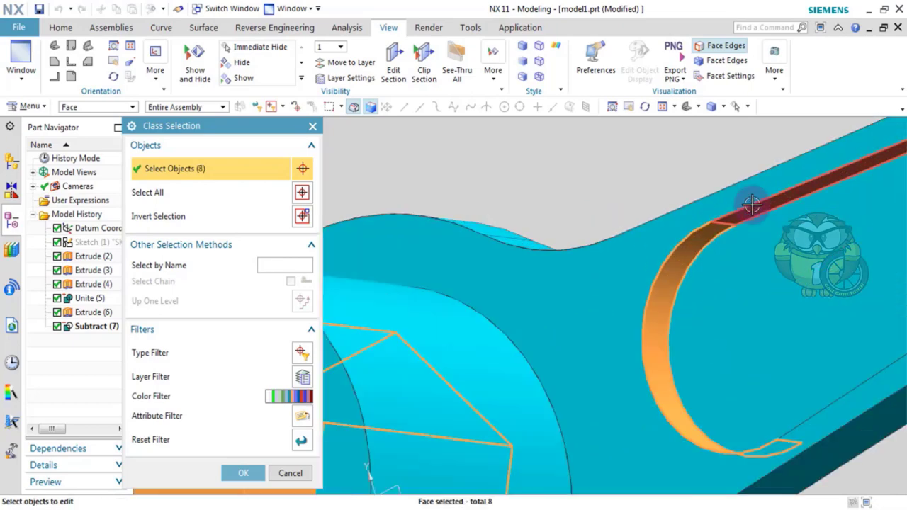
left_click(744, 298)
scroll(744, 298, "down", 3)
scroll(723, 369, "down", 3)
middle_click_drag(741, 385, 798, 387)
scroll(739, 334, "up", 5)
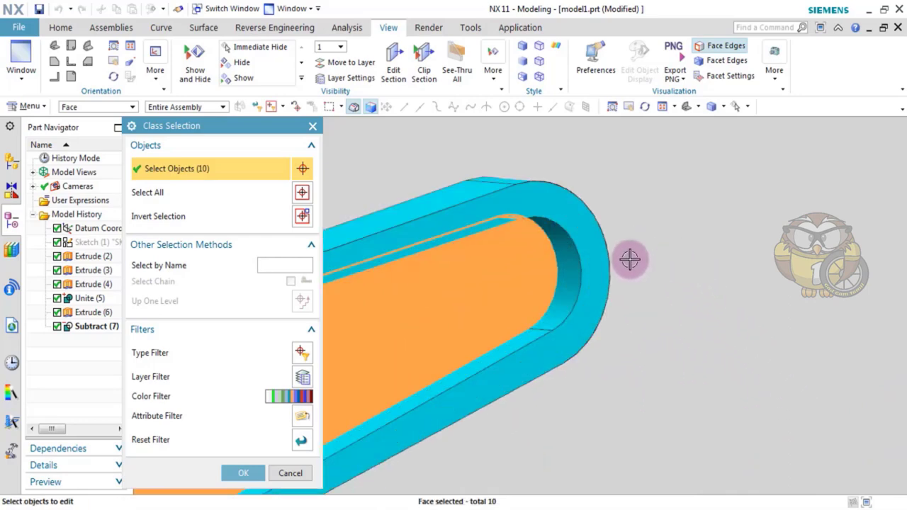
left_click(563, 263)
scroll(572, 334, "up", 3)
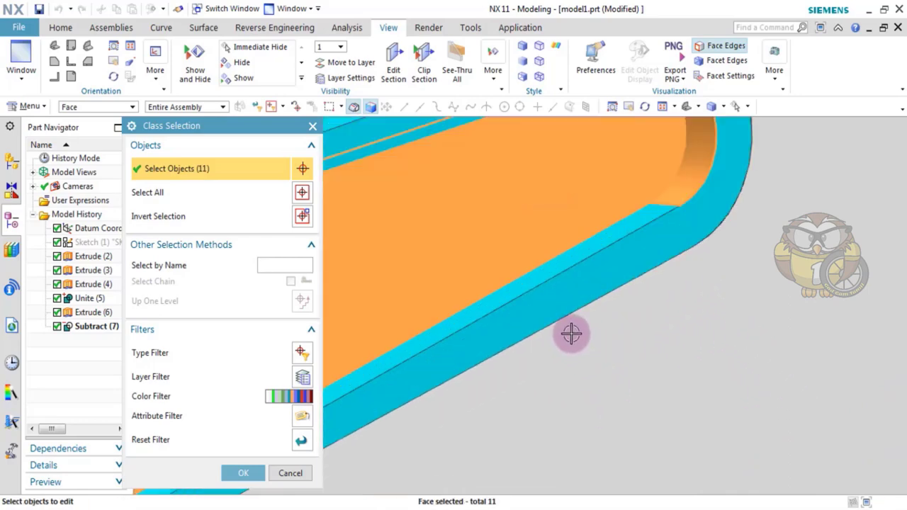
left_click(788, 356)
scroll(784, 382, "down", 5)
middle_click_drag(784, 383, 660, 371)
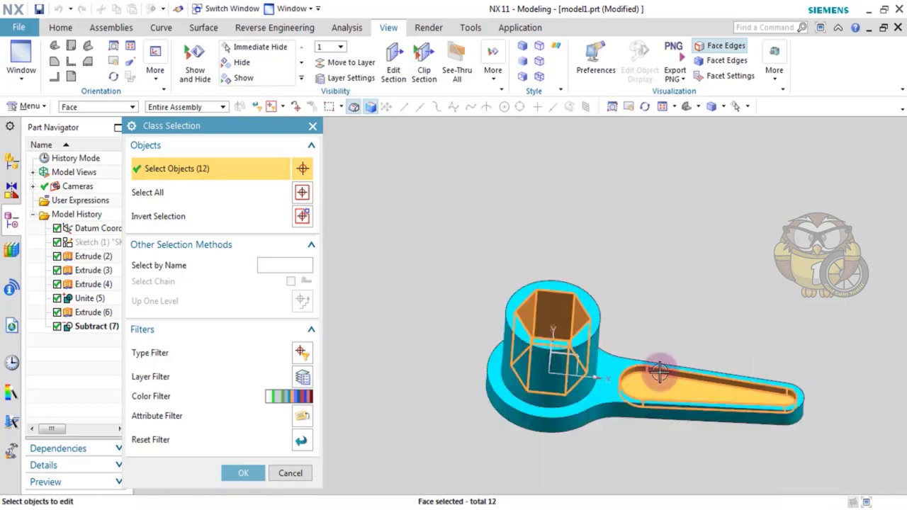
scroll(660, 372, "up", 2)
- Colour the selected socket and slot faces purple
left_click(243, 473)
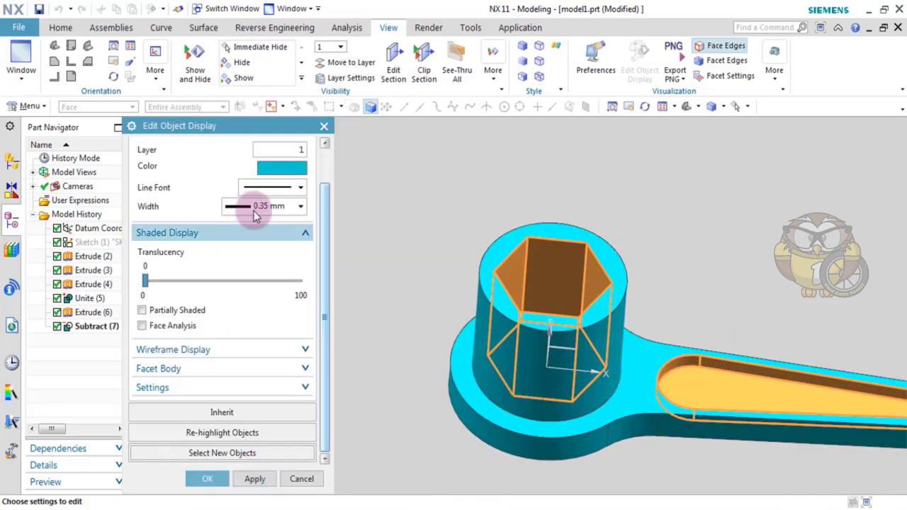
left_click(276, 170)
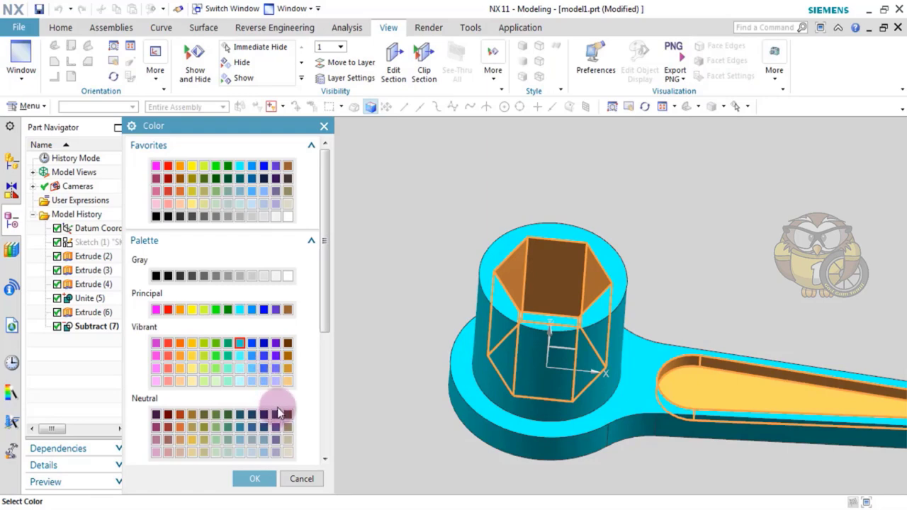
left_click(268, 481)
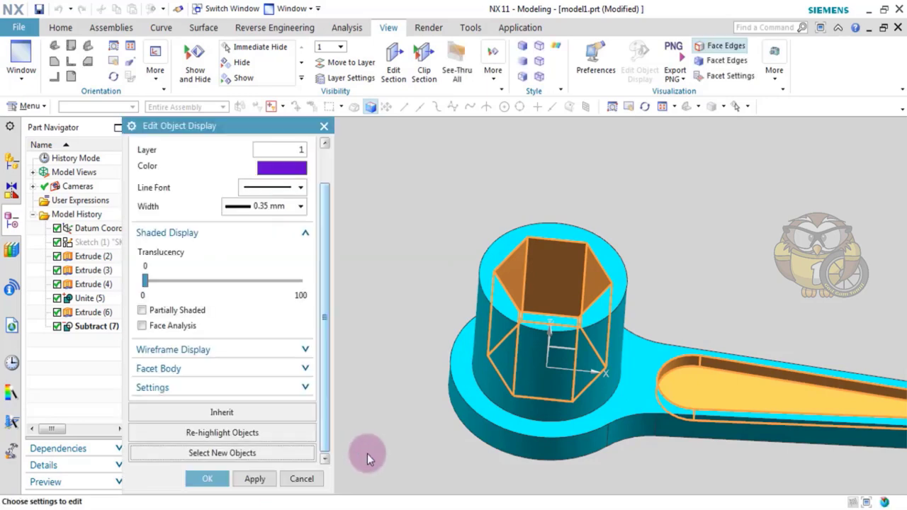
left_click(227, 479)
scroll(365, 375, "down", 3)
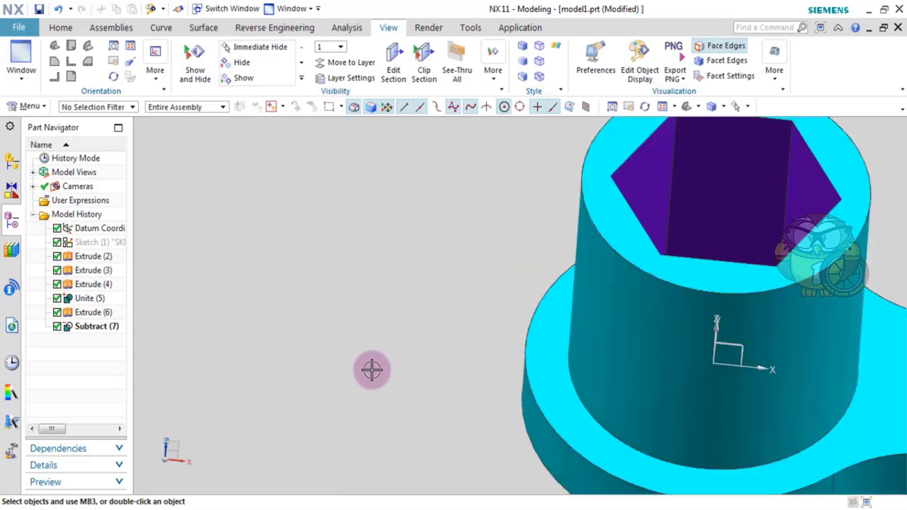
scroll(382, 369, "up", 5)
mouse_move(387, 369)
middle_mouse_down()
mouse_move(348, 411)
mouse_move(367, 387)
mouse_move(363, 357)
mouse_move(373, 379)
middle_mouse_up()
scroll(407, 404, "down", 2)
scroll(416, 395, "up", 3)
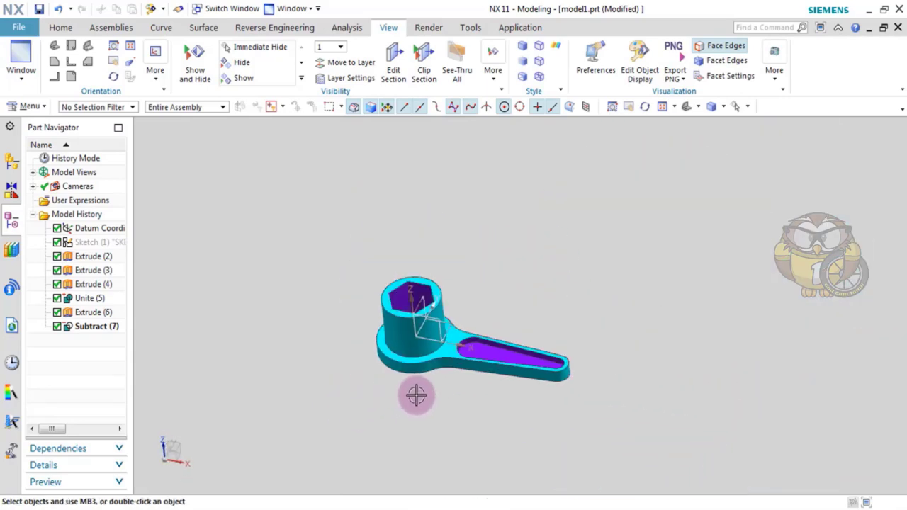
scroll(441, 381, "down", 3)
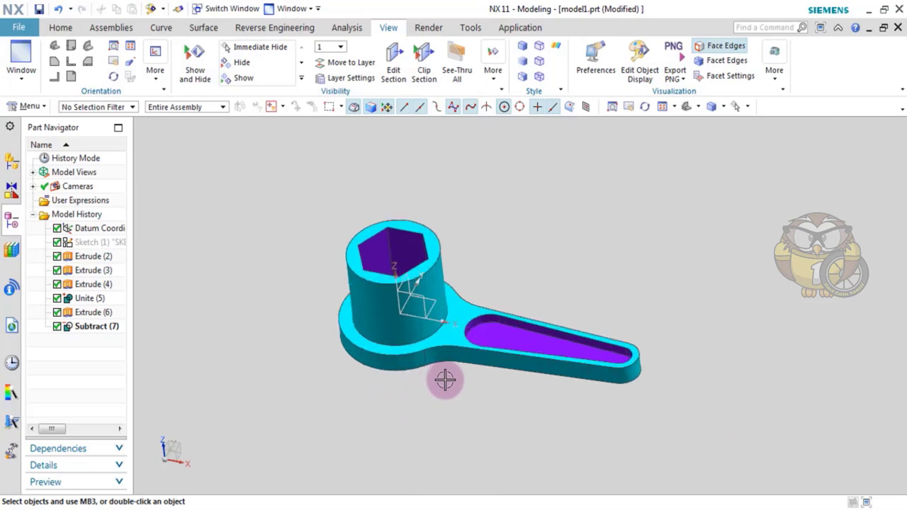
scroll(443, 386, "down", 2)
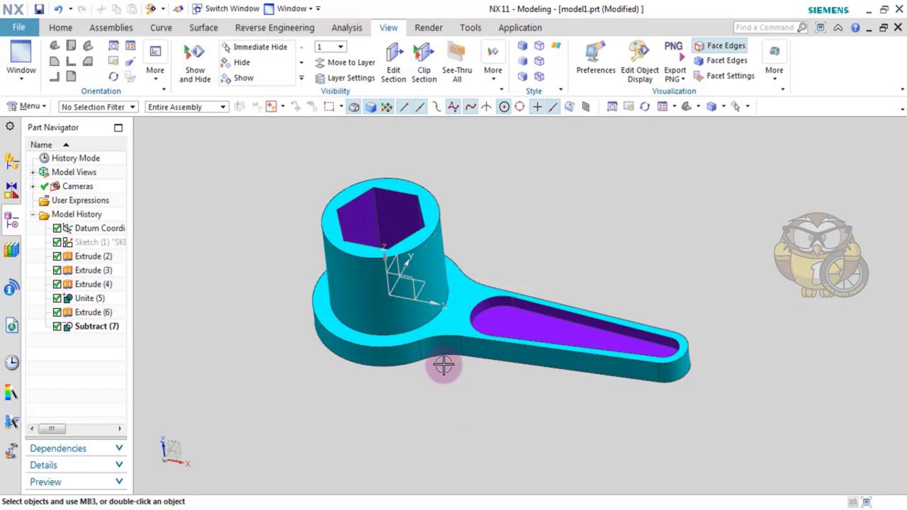
scroll(443, 379, "up", 1)
scroll(446, 375, "down", 1)
scroll(446, 372, "up", 2)
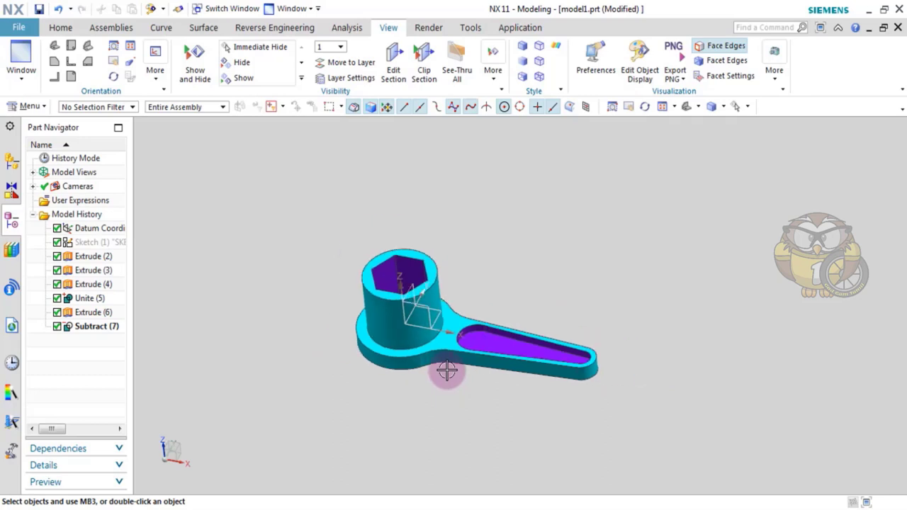
scroll(446, 381, "down", 3)
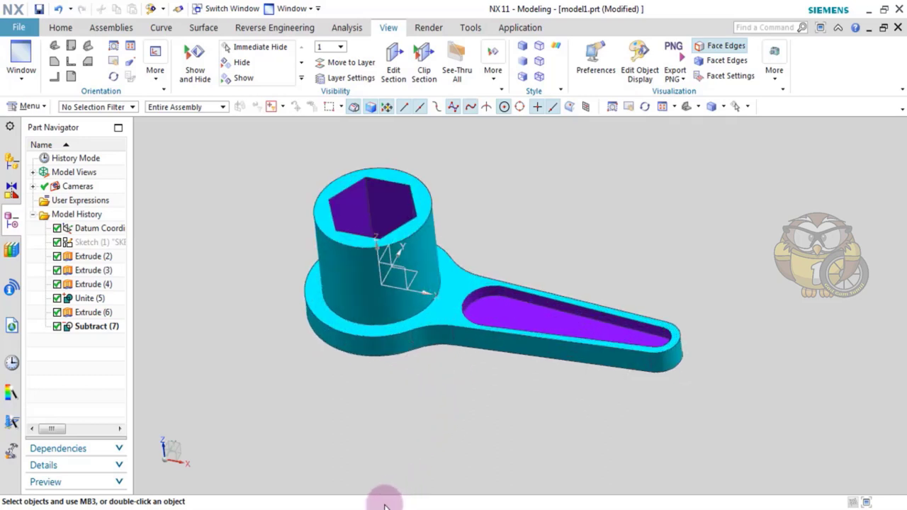